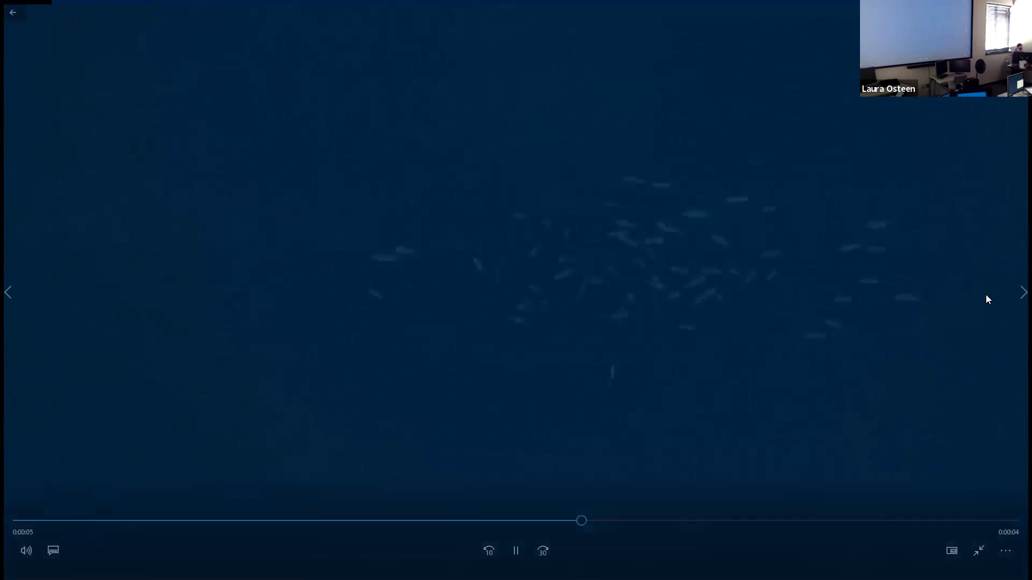
# Skip ahead two videos to the purple particle ring animation and turn on repeat for it.
pyautogui.click(1016, 301)
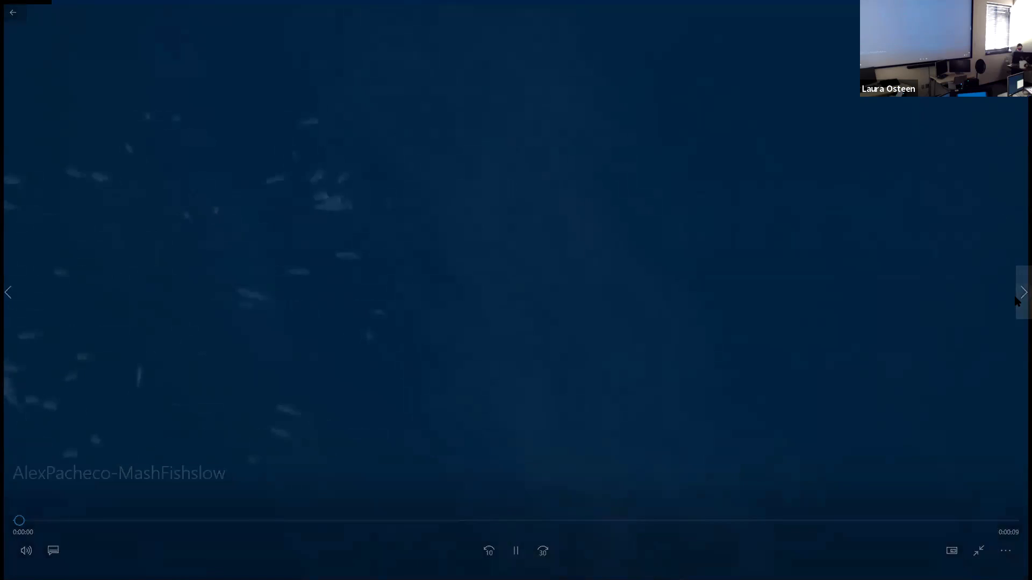
pyautogui.click(1013, 299)
pyautogui.click(1007, 553)
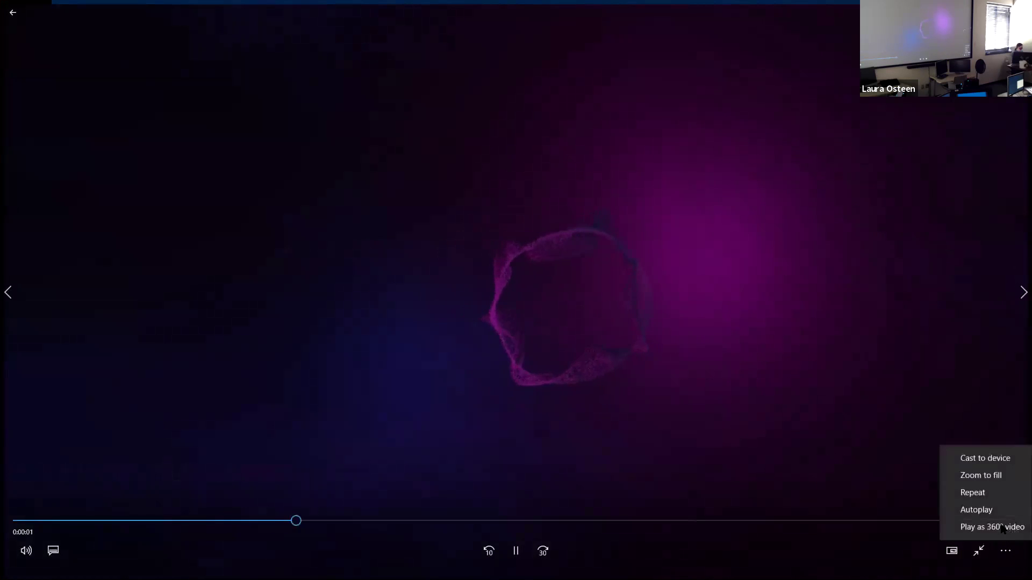
pyautogui.click(984, 492)
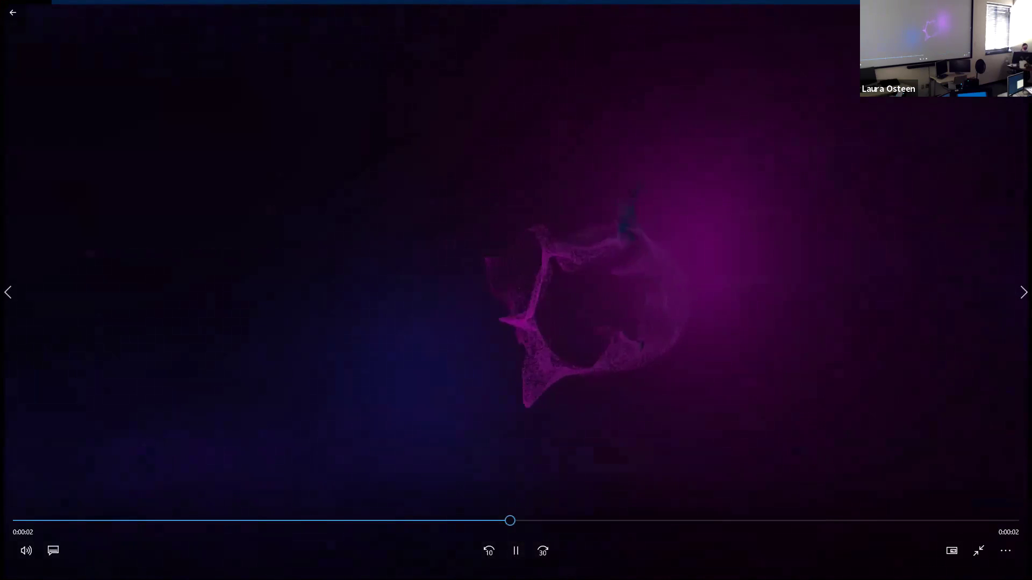
# Take the particle ring video out of full screen and mute its sound.
pyautogui.press('super+d')
pyautogui.press('super+d')
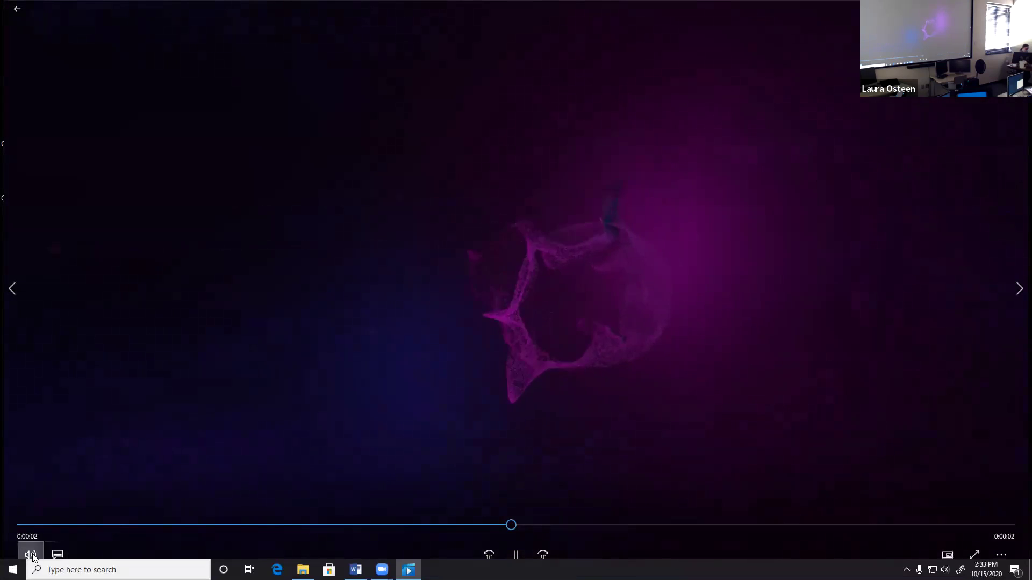
pyautogui.click(30, 555)
pyautogui.click(24, 520)
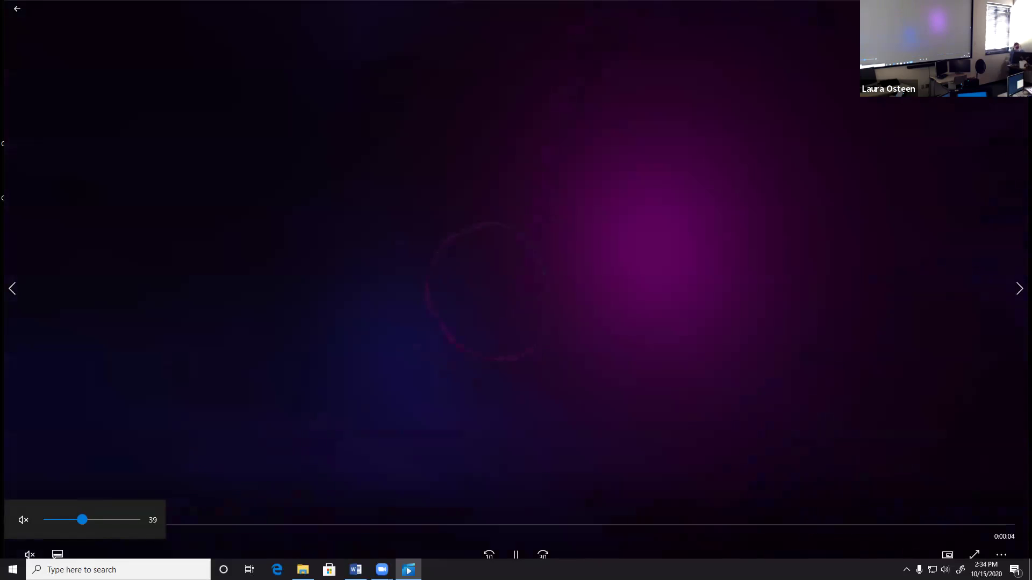
# Switch to the following video of grey balls, unmute it, and replay it with repeat enabled.
pyautogui.click(1019, 290)
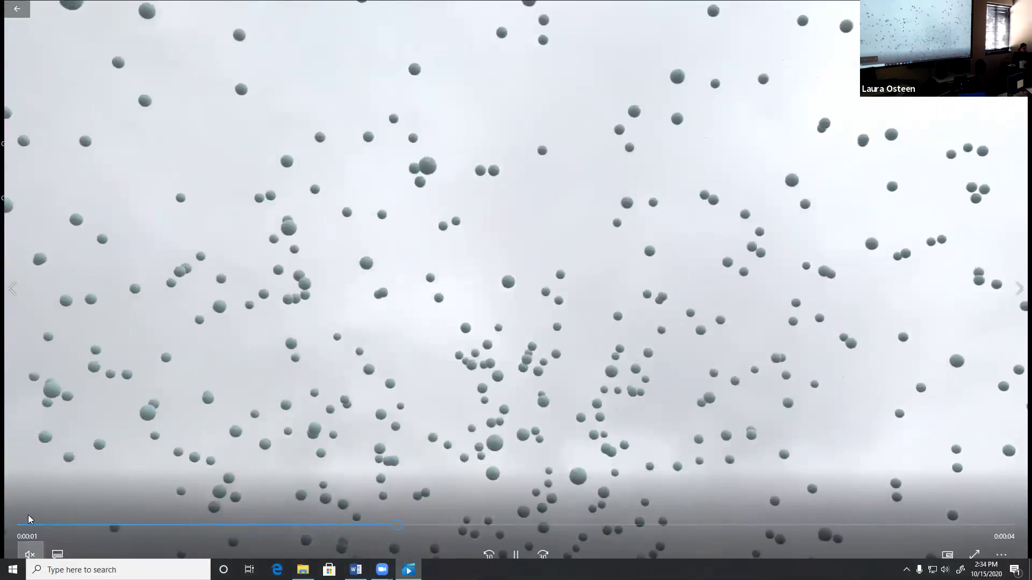
pyautogui.click(29, 554)
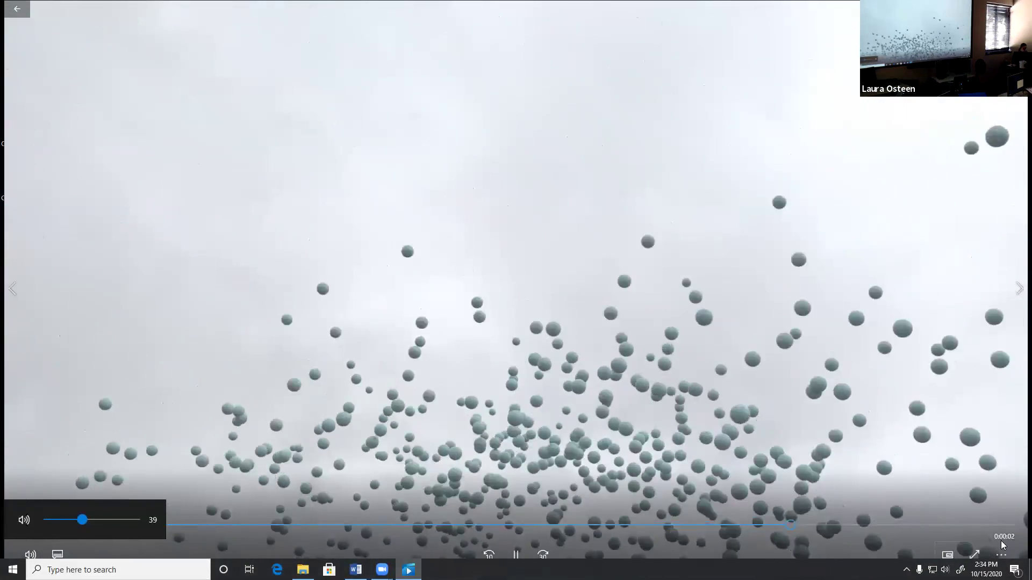
pyautogui.click(1000, 553)
pyautogui.click(992, 497)
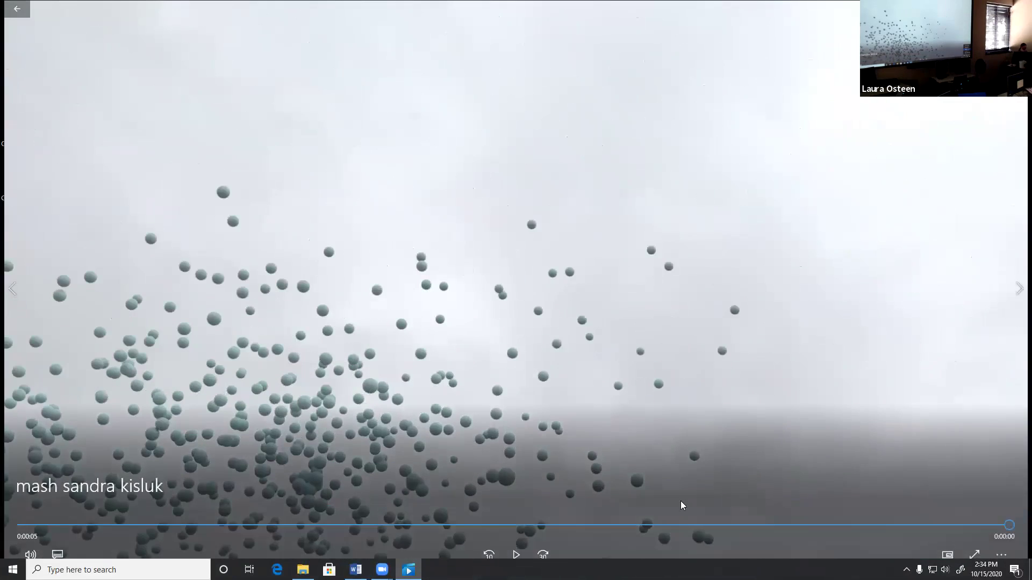
pyautogui.click(515, 553)
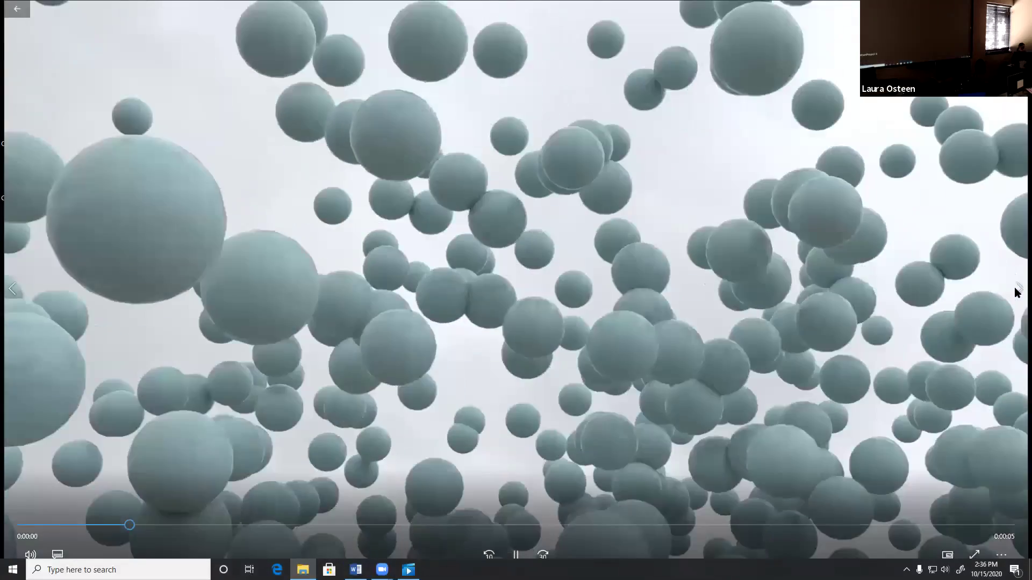
# Advance to the animated eye video, replay it with repeat enabled, and mute its sound.
pyautogui.click(1016, 290)
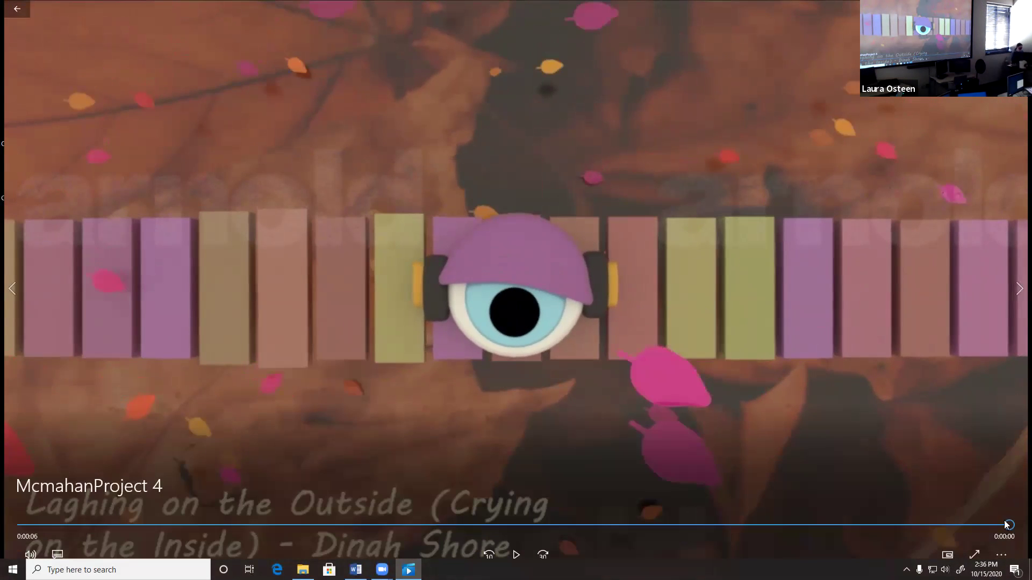
pyautogui.click(1002, 501)
pyautogui.click(514, 553)
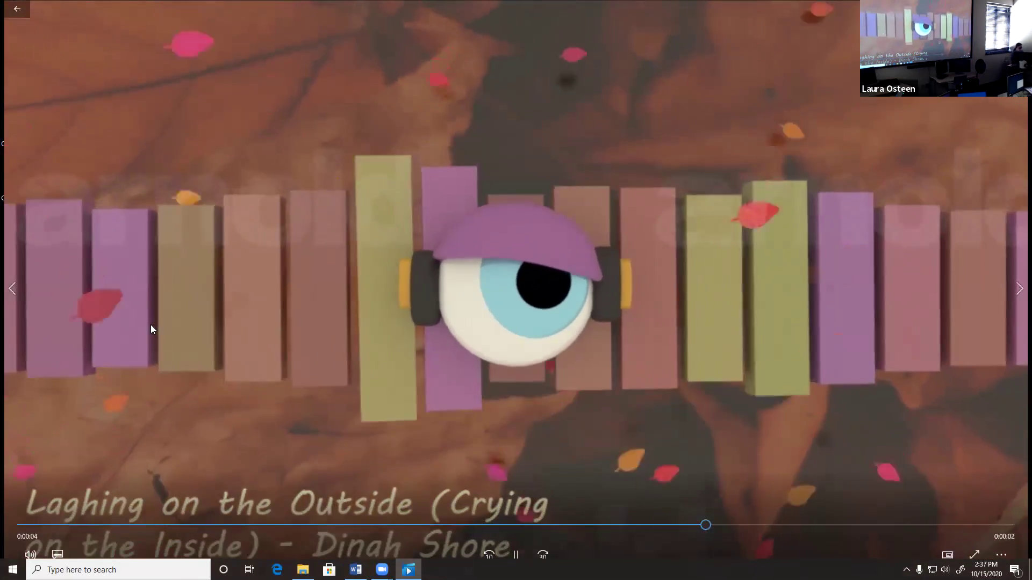
pyautogui.click(31, 554)
pyautogui.click(25, 521)
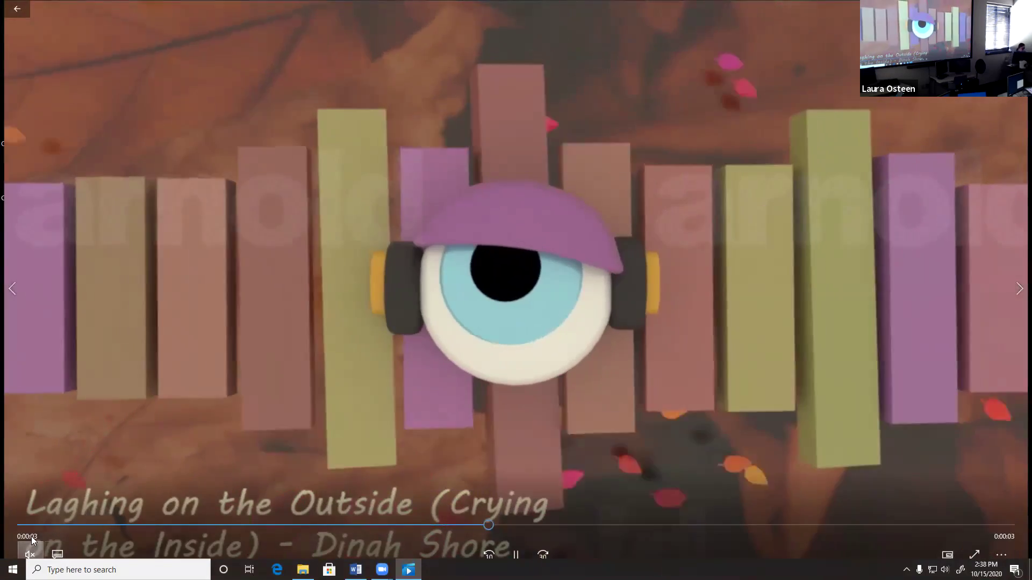
# Move on to the yellow video with the large circle, turn on repeat, and mute the sound.
pyautogui.press('F7')
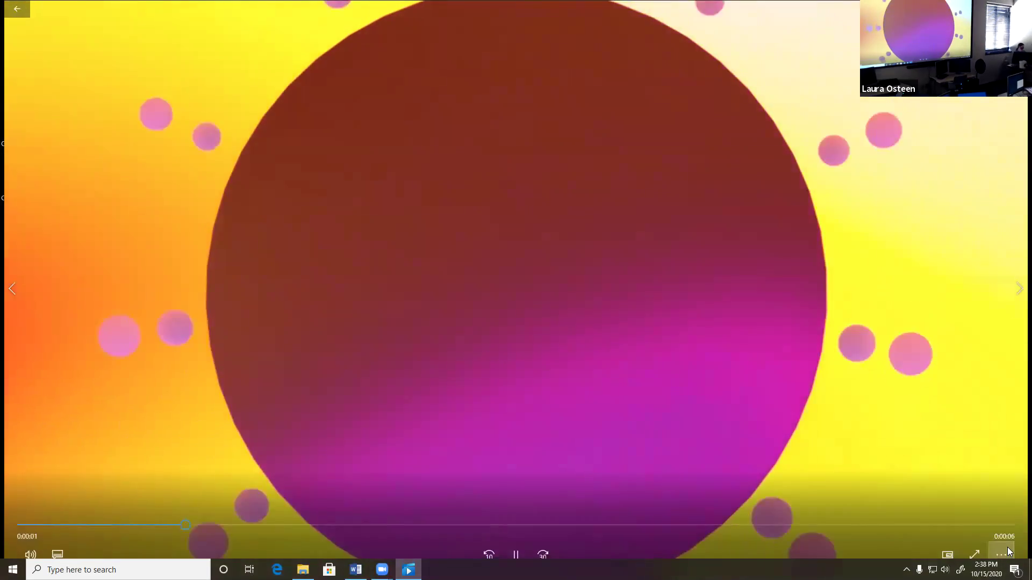
pyautogui.click(1001, 554)
pyautogui.click(986, 496)
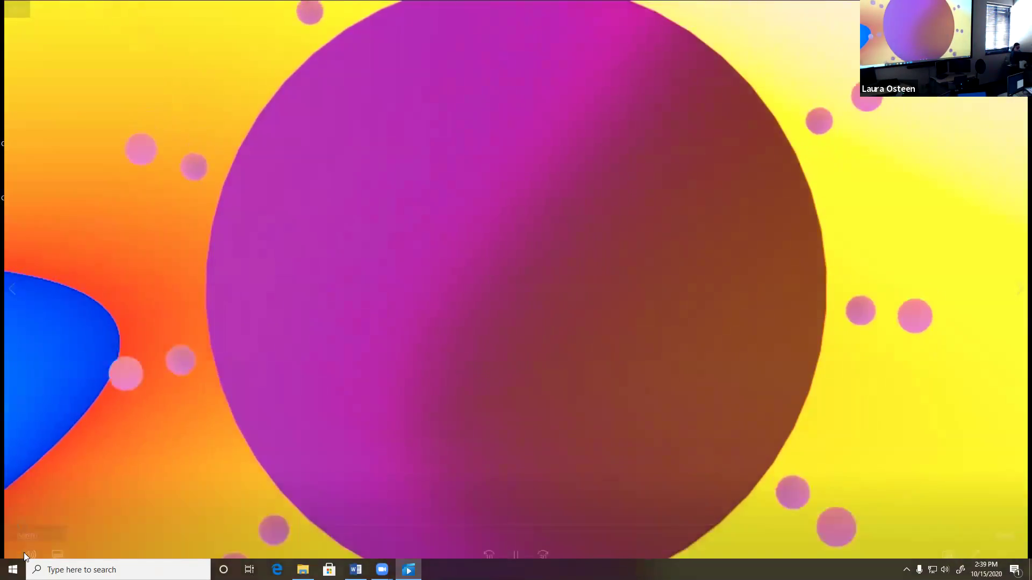
pyautogui.click(25, 555)
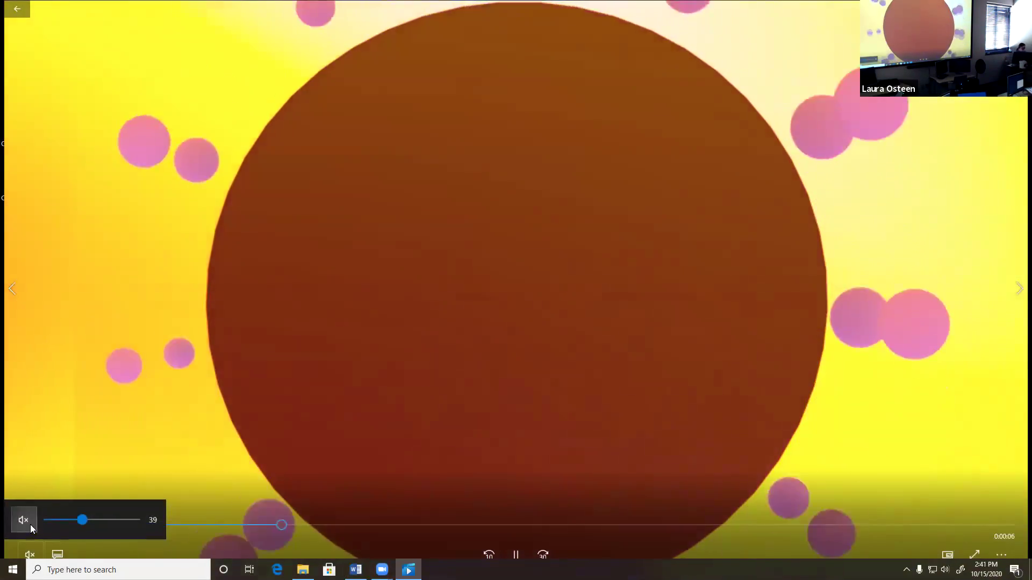
# Restore the sound, play the next video with the ring of black spheres on repeat, and mute it.
pyautogui.click(31, 526)
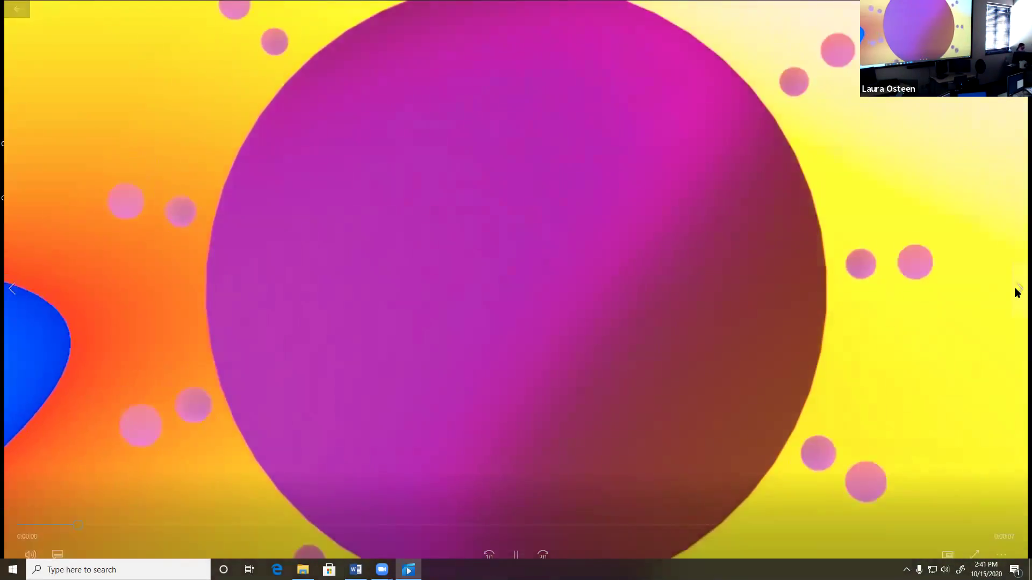
pyautogui.click(1015, 289)
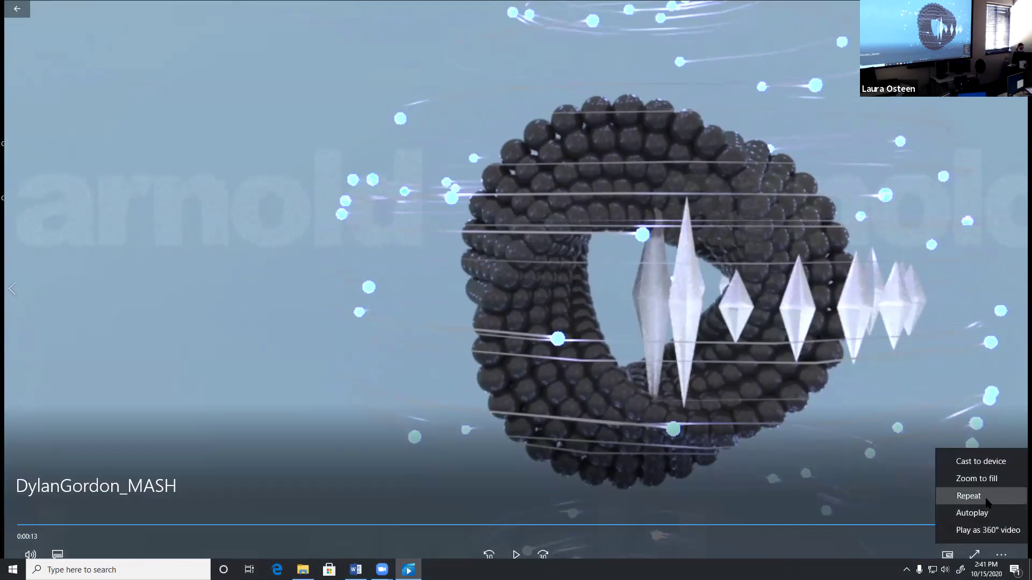
pyautogui.click(516, 553)
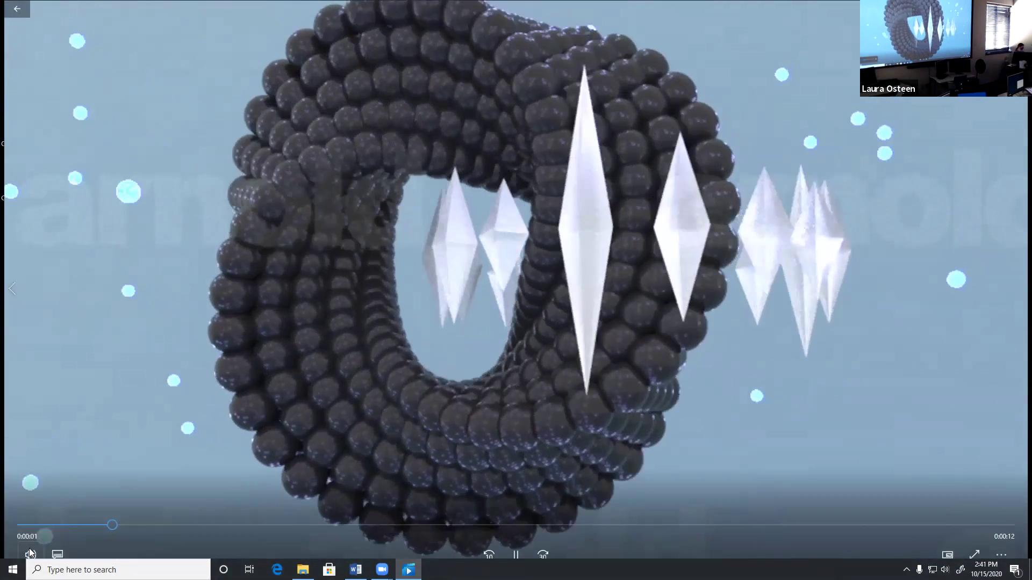
pyautogui.click(29, 552)
pyautogui.click(66, 520)
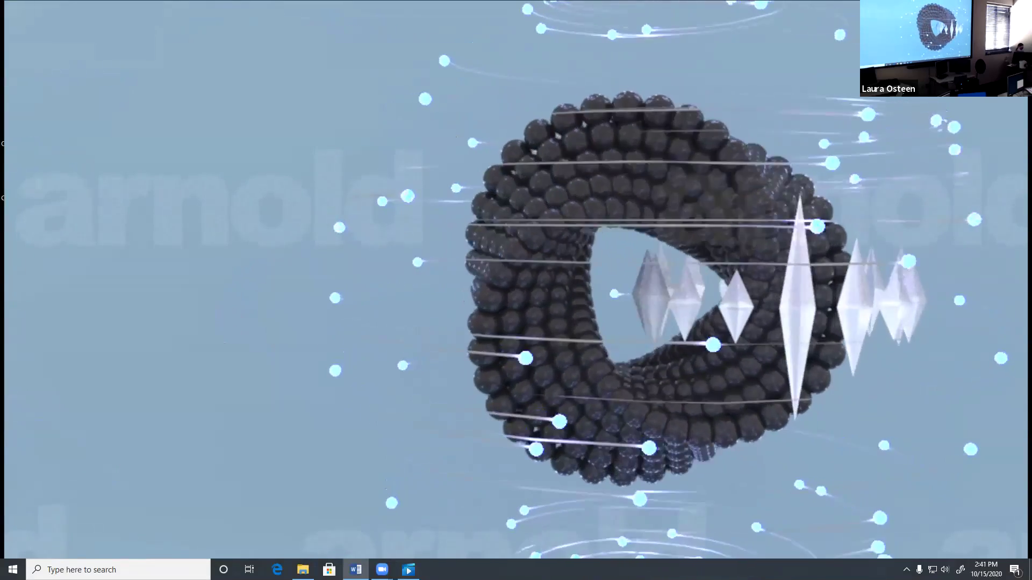
# Exit full-screen playback of the black sphere ring video and close the video player.
pyautogui.moveTo(132, 281)
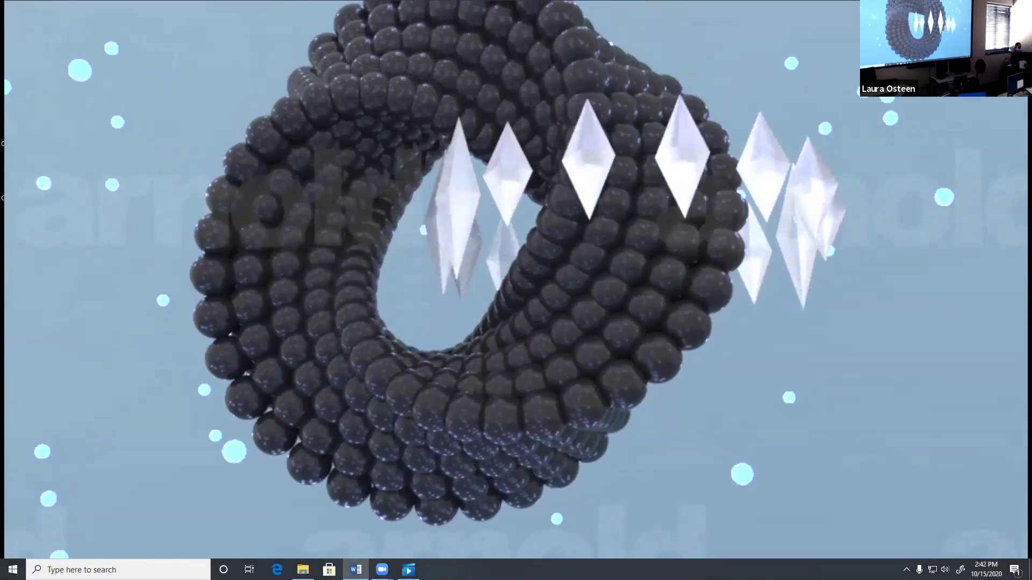
pyautogui.moveTo(581, 278)
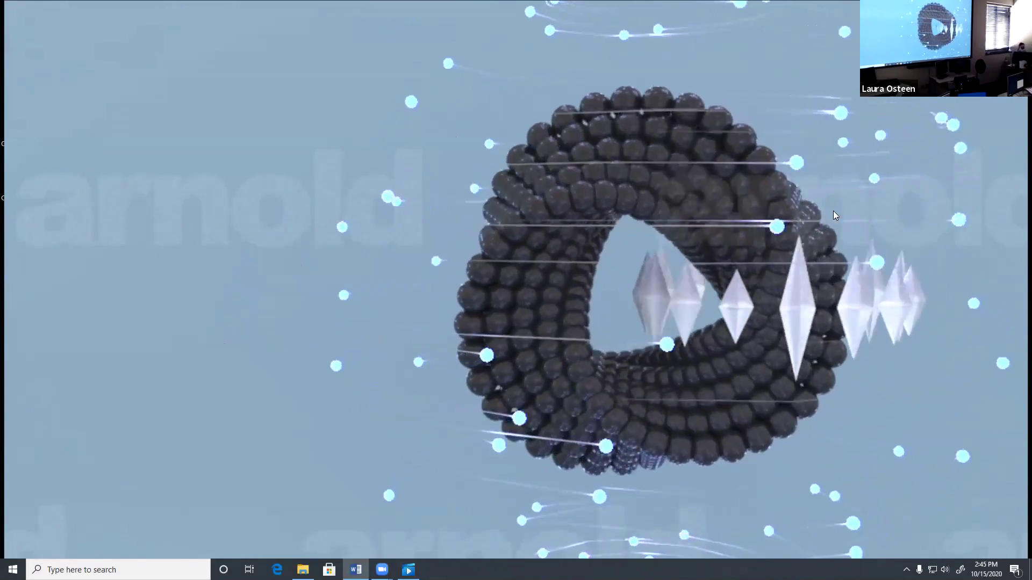
pyautogui.moveTo(978, 114)
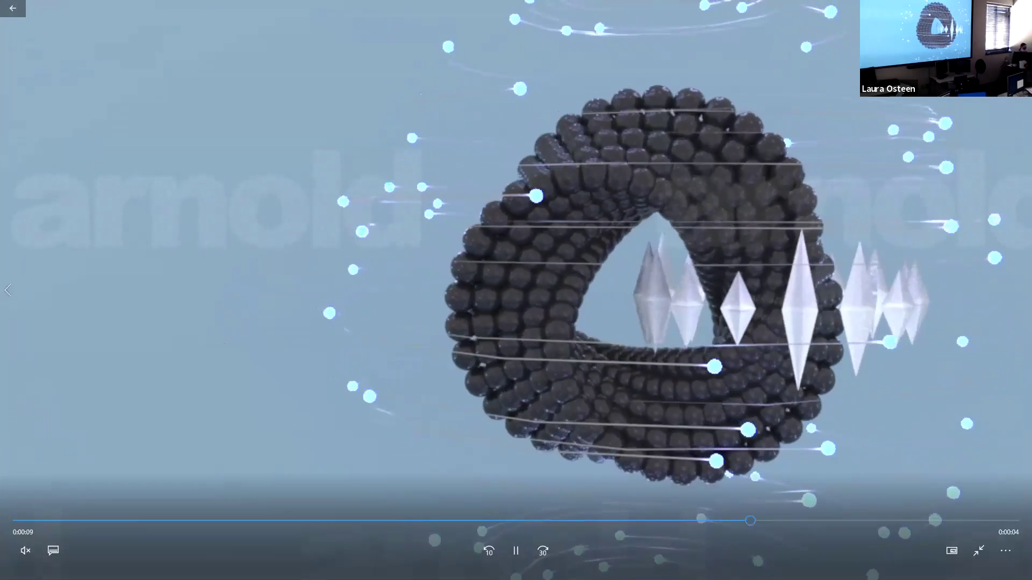
pyautogui.press('Escape')
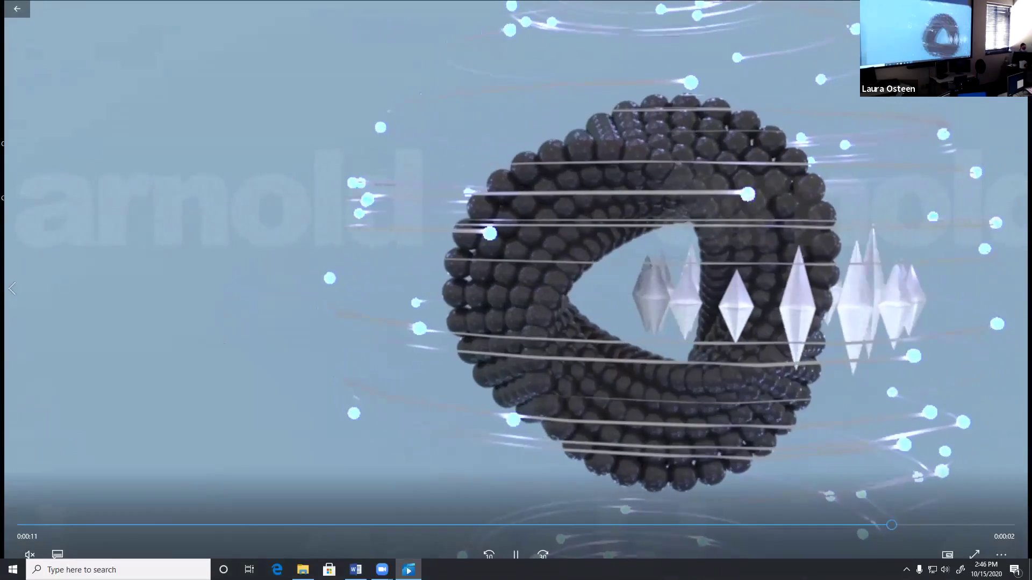
pyautogui.hotkey('alt', 'F4')
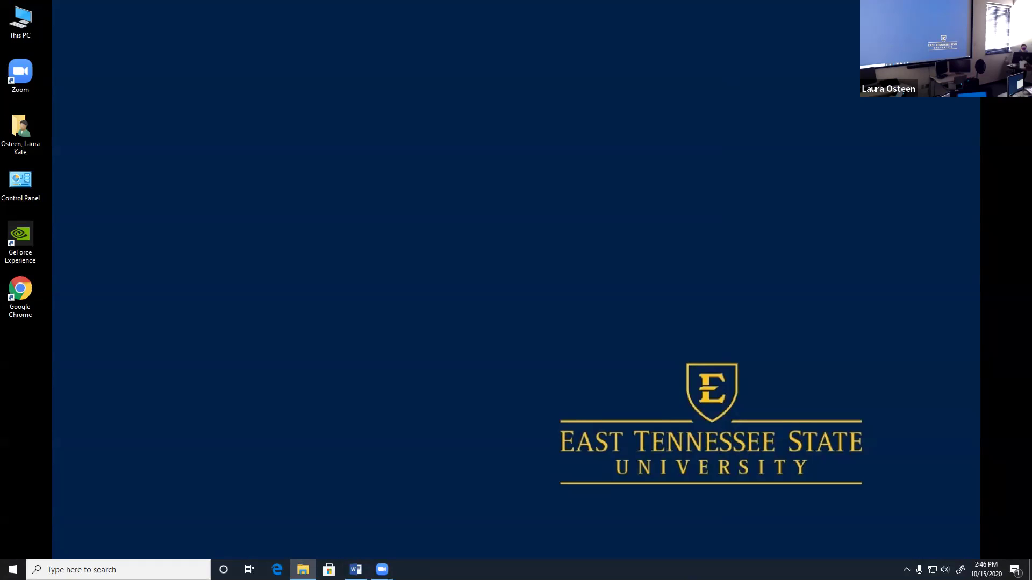
# Find Maya 2020 through the Windows search and launch it.
pyautogui.press('super')
pyautogui.write('maya')
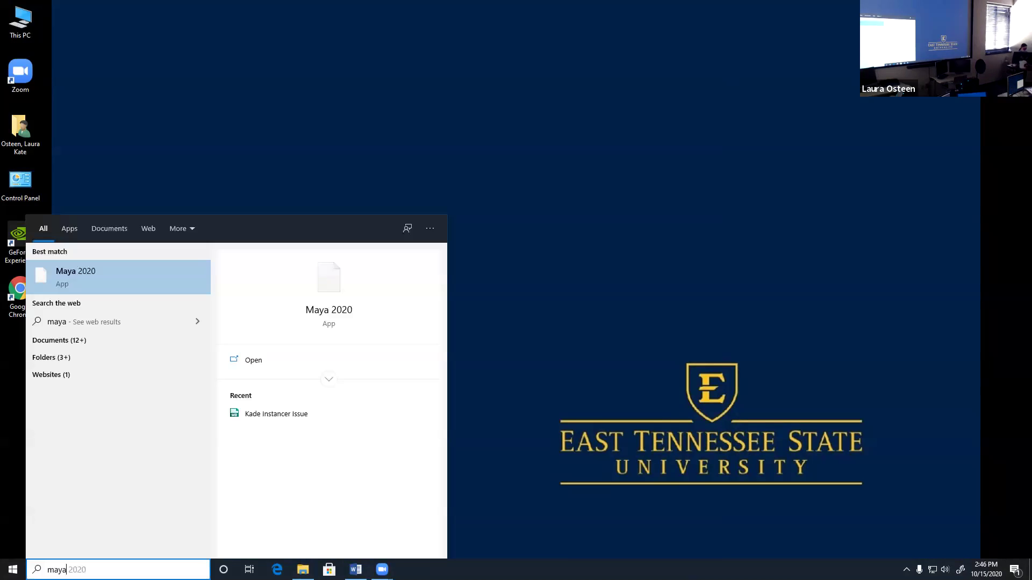
pyautogui.press('Return')
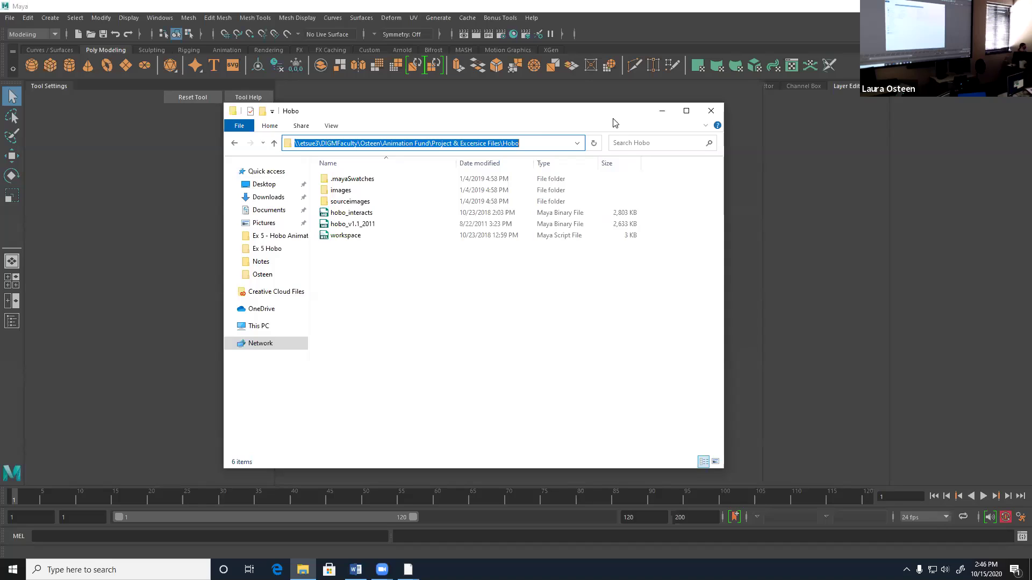
# Locate the hobo_interacts file in File Explorer's Hobo project folder, and return to the Maya window.
pyautogui.moveTo(544, 123); pyautogui.dragTo(559, 124)
pyautogui.click(404, 264)
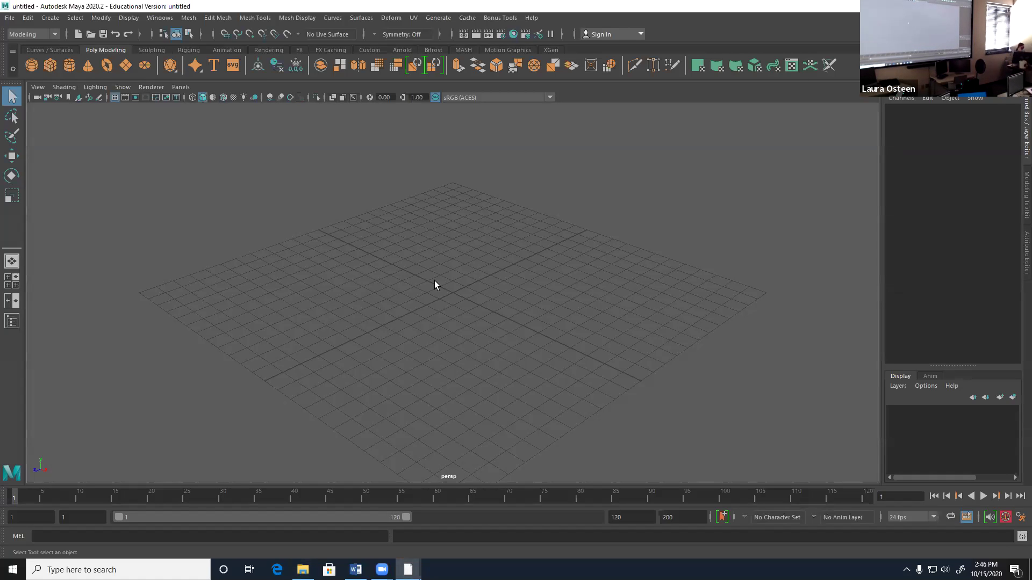
pyautogui.click(302, 569)
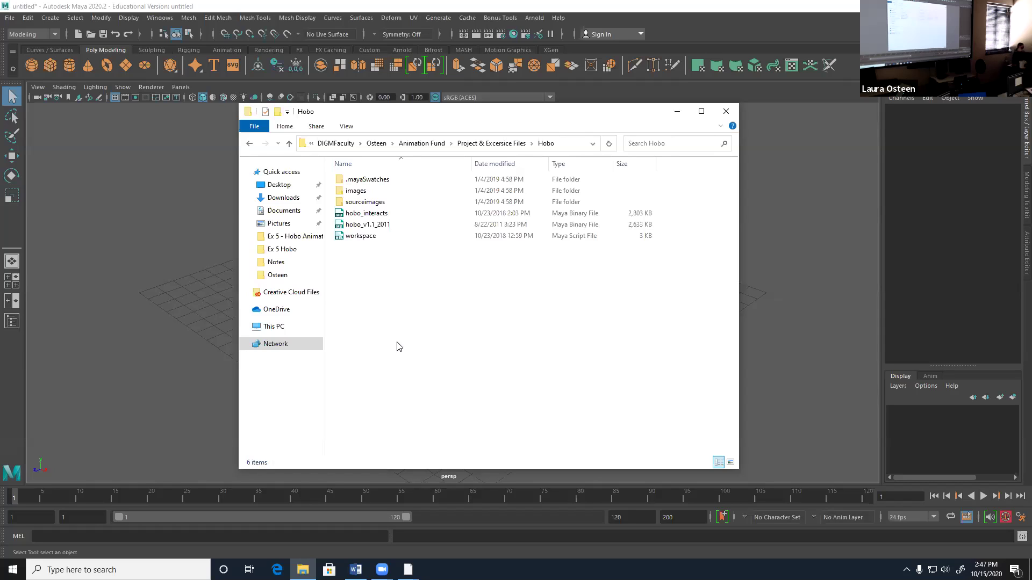
pyautogui.click(415, 215)
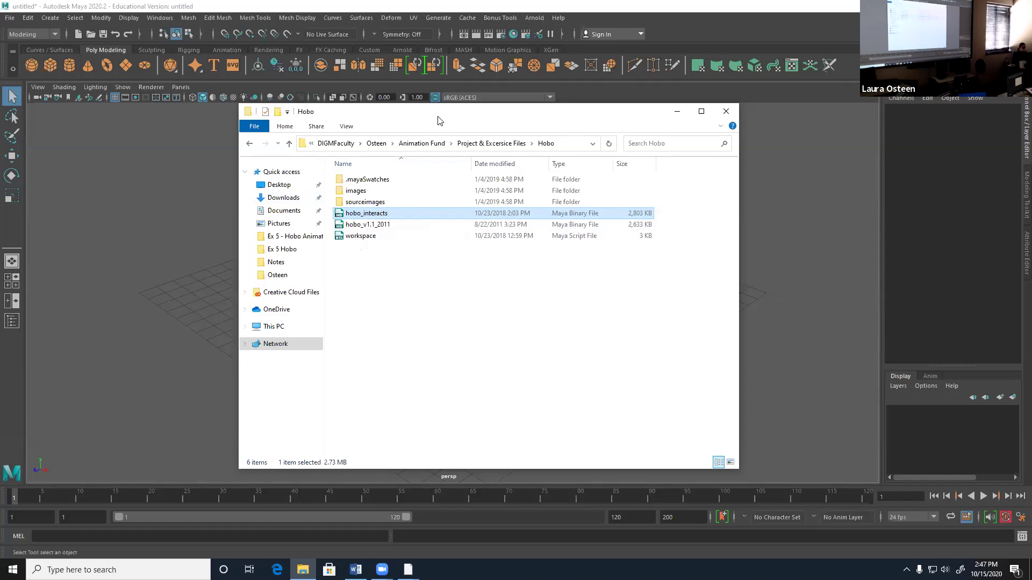
pyautogui.click(215, 123)
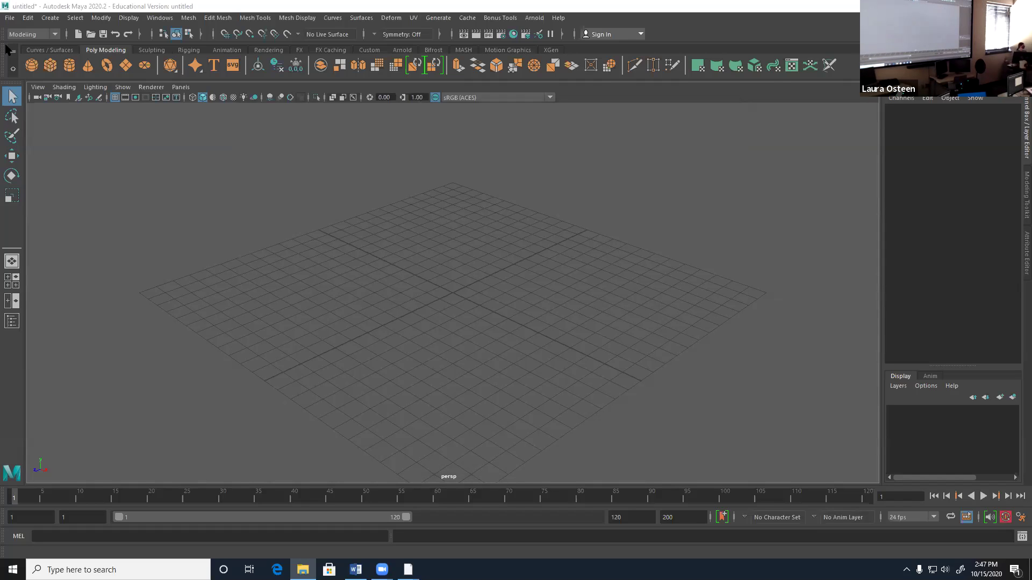
# Set the Maya project to the Hobo folder under Animation Fund\Project & Excersice Files on the faculty network share.
pyautogui.click(10, 18)
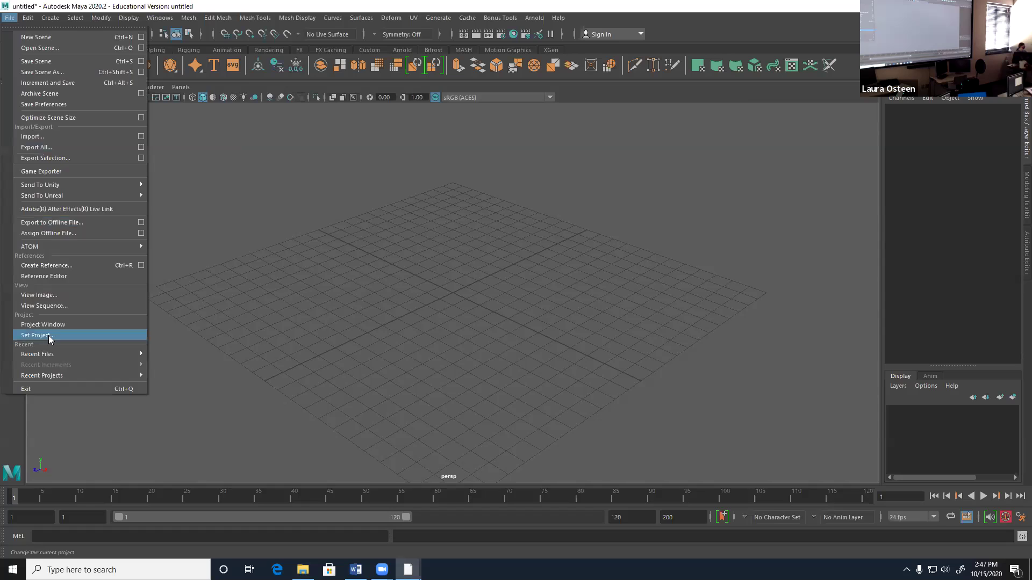
pyautogui.click(38, 338)
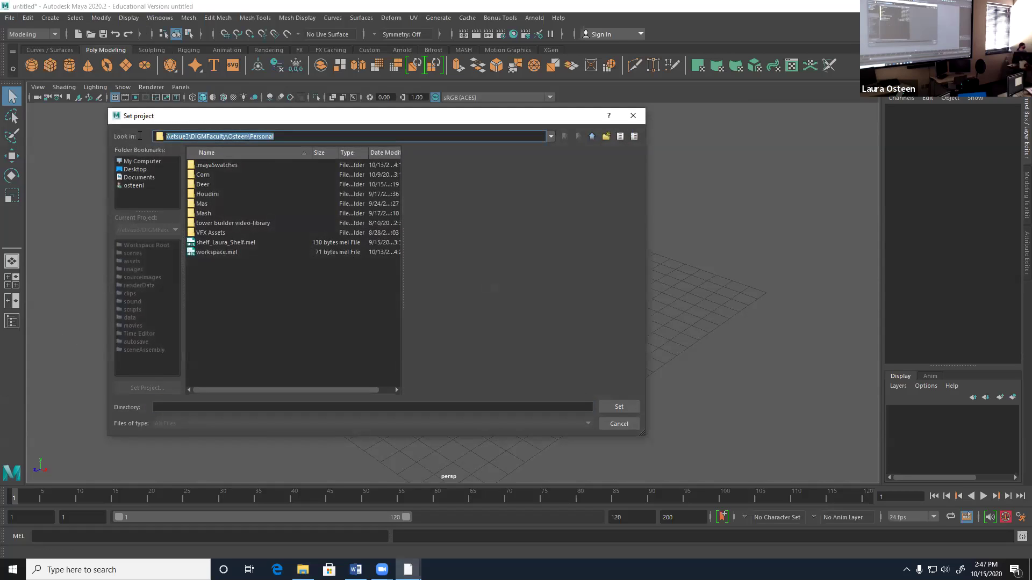
pyautogui.write('\\\\etsue3\\DIGMFaculty\\Osteen\\Animation Fund\\Project & Excersice Files\\Hobo')
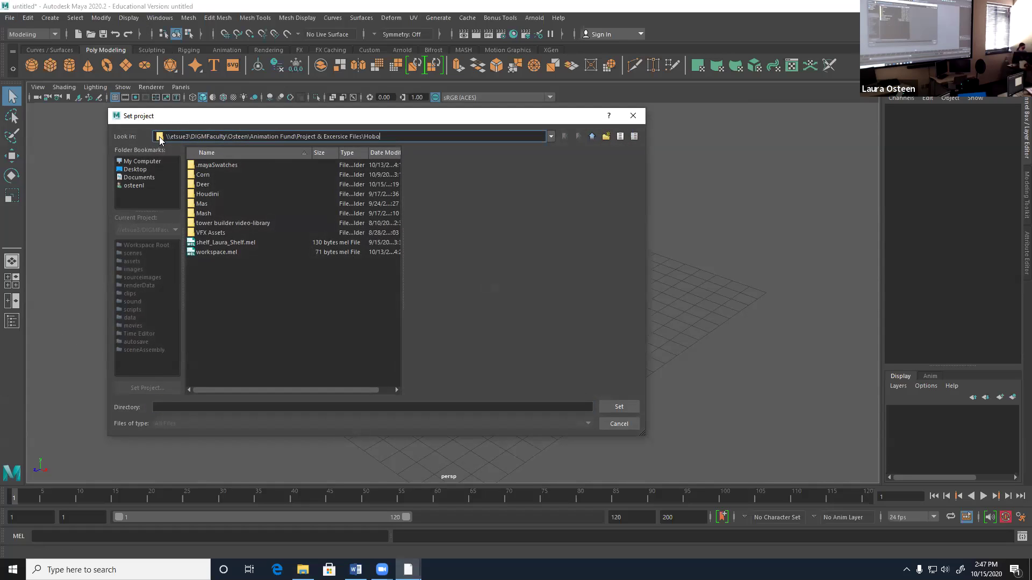
pyautogui.press('Return')
pyautogui.click(9, 17)
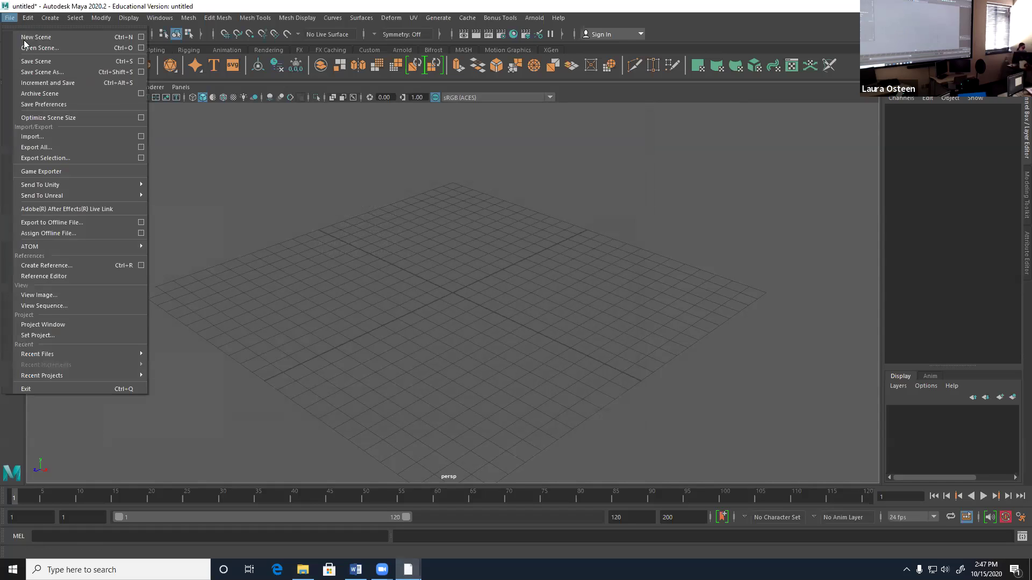
pyautogui.click(32, 48)
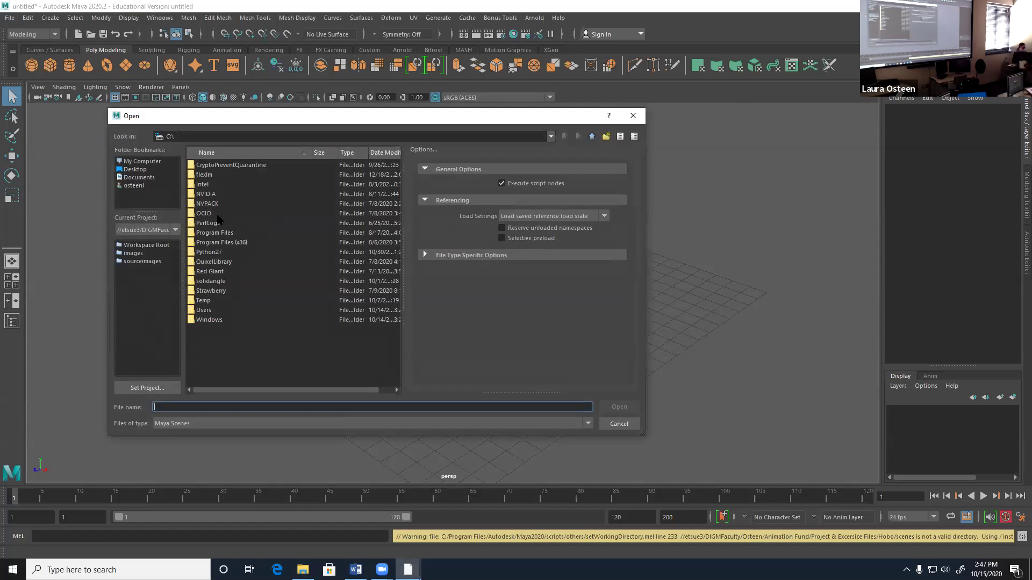
pyautogui.click(134, 387)
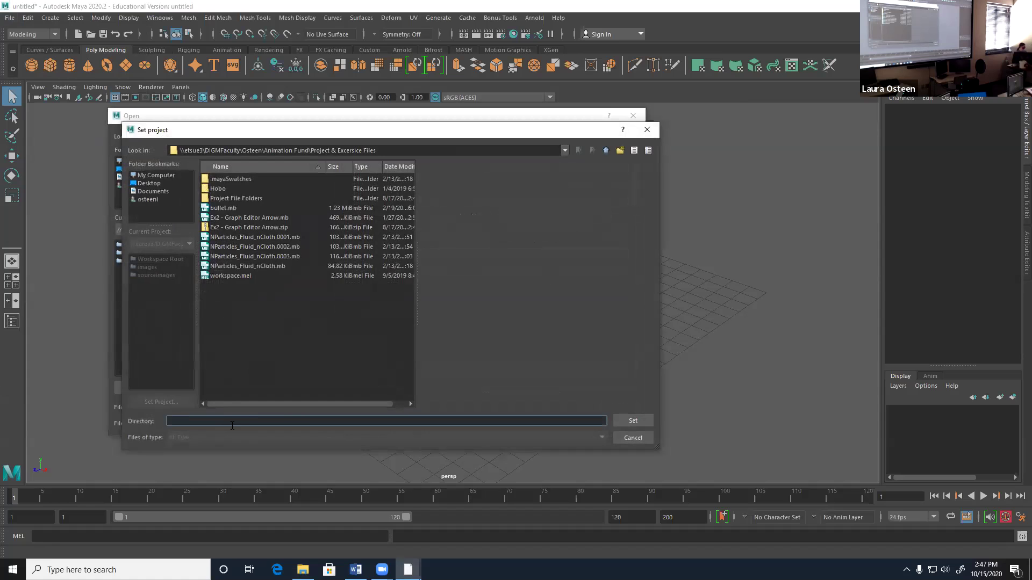
pyautogui.click(631, 421)
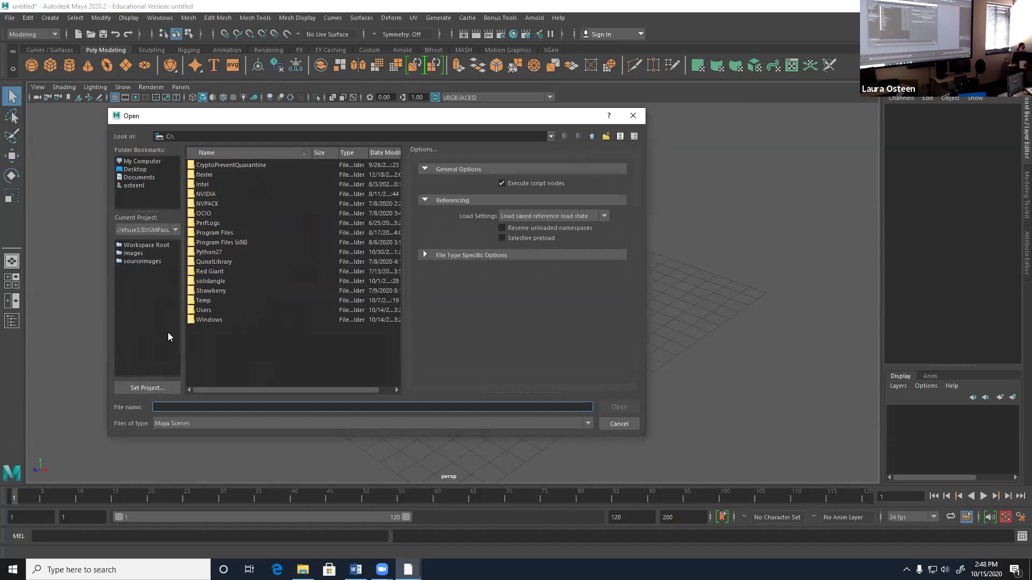
pyautogui.click(632, 115)
# Open hobo_interacts.mb from the Hobo project folder without saving the untitled scene, and dismiss the Color Management dialog.
pyautogui.click(10, 18)
pyautogui.click(16, 47)
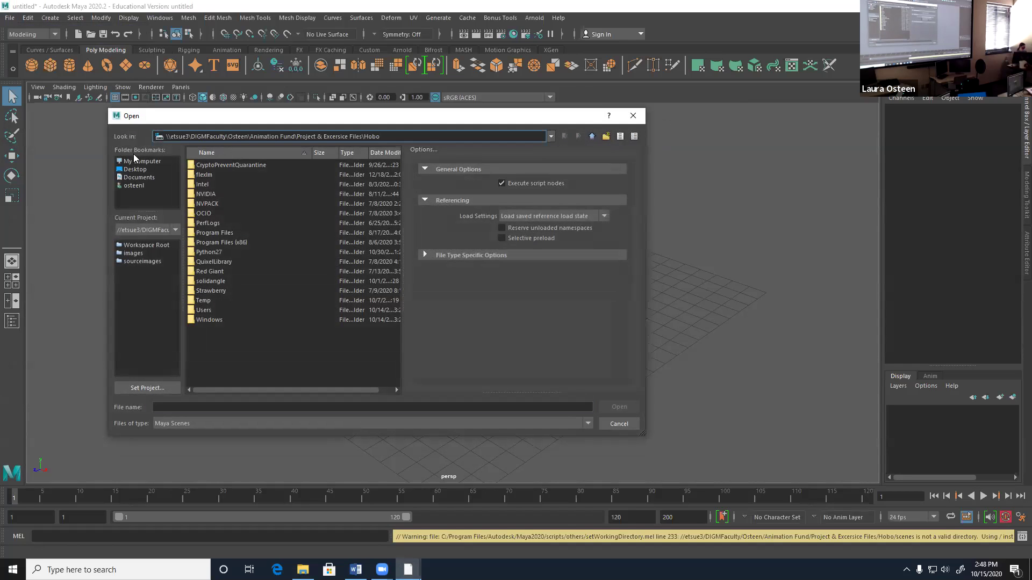
pyautogui.click(234, 196)
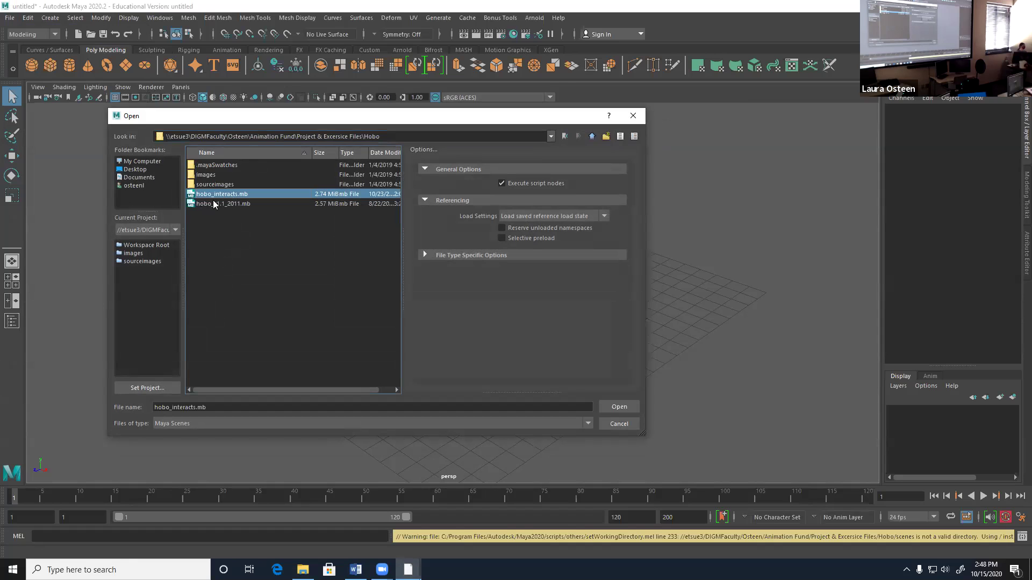
pyautogui.click(619, 407)
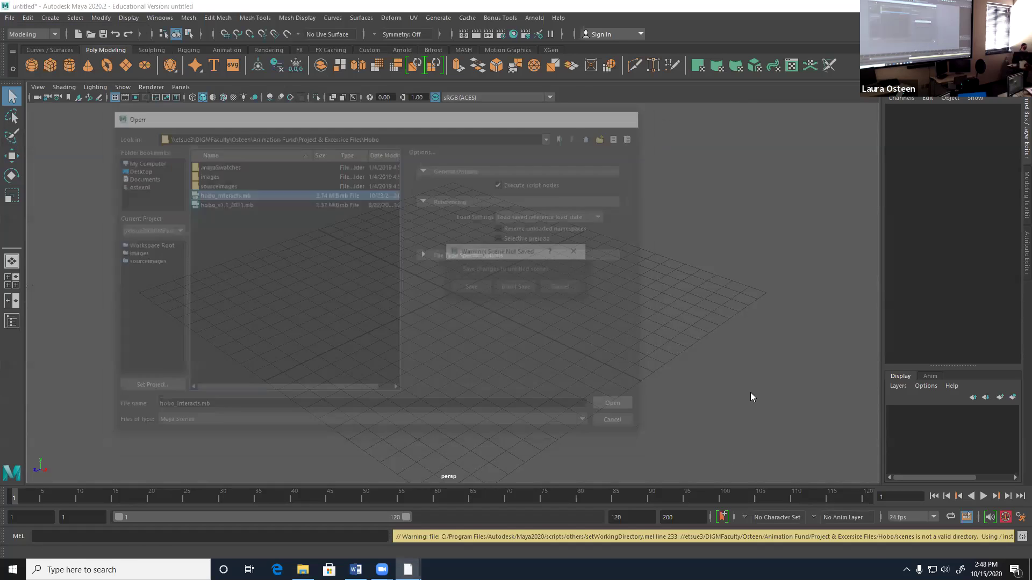
pyautogui.click(516, 287)
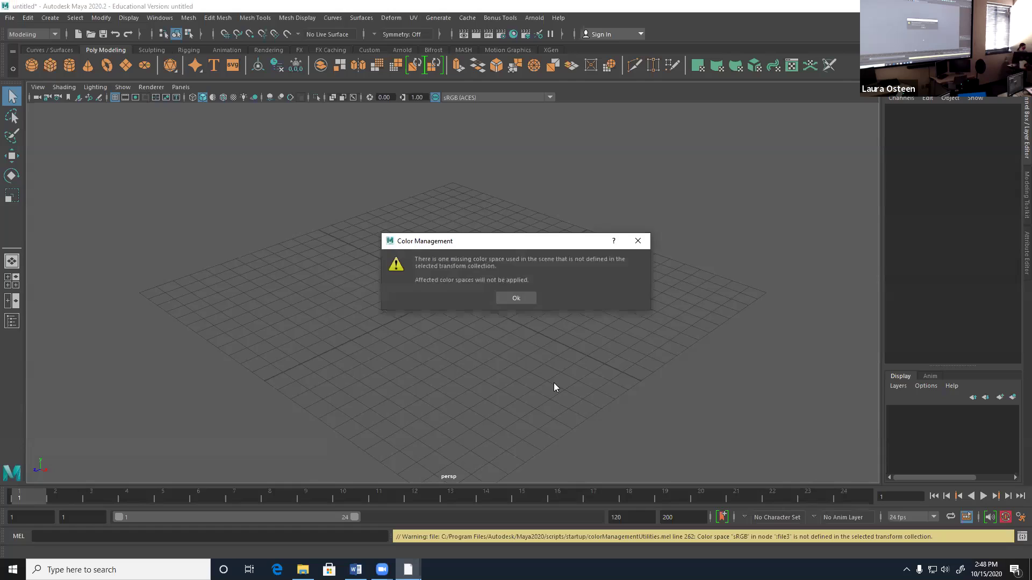
pyautogui.moveTo(499, 239); pyautogui.dragTo(478, 231)
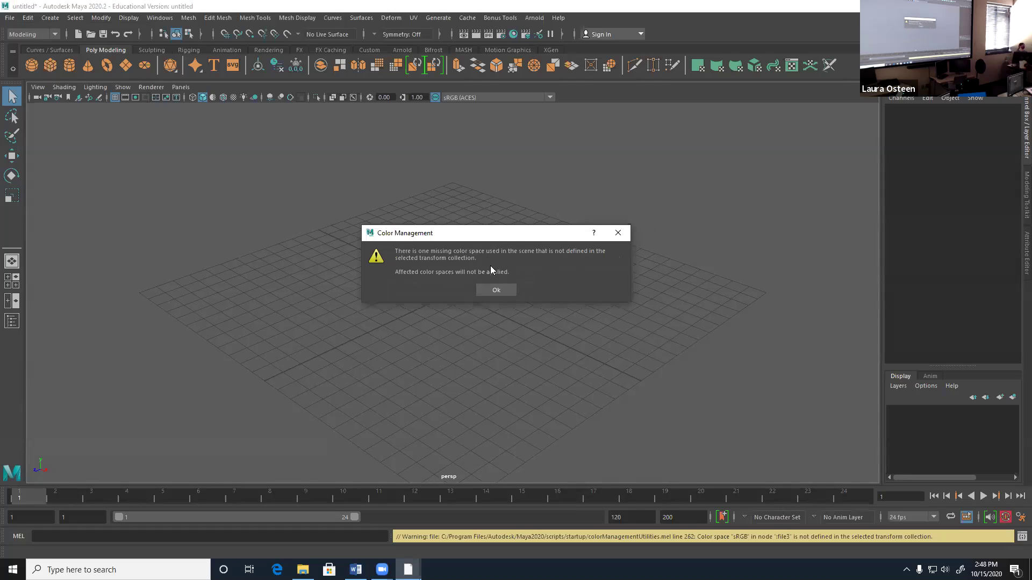
pyautogui.click(495, 289)
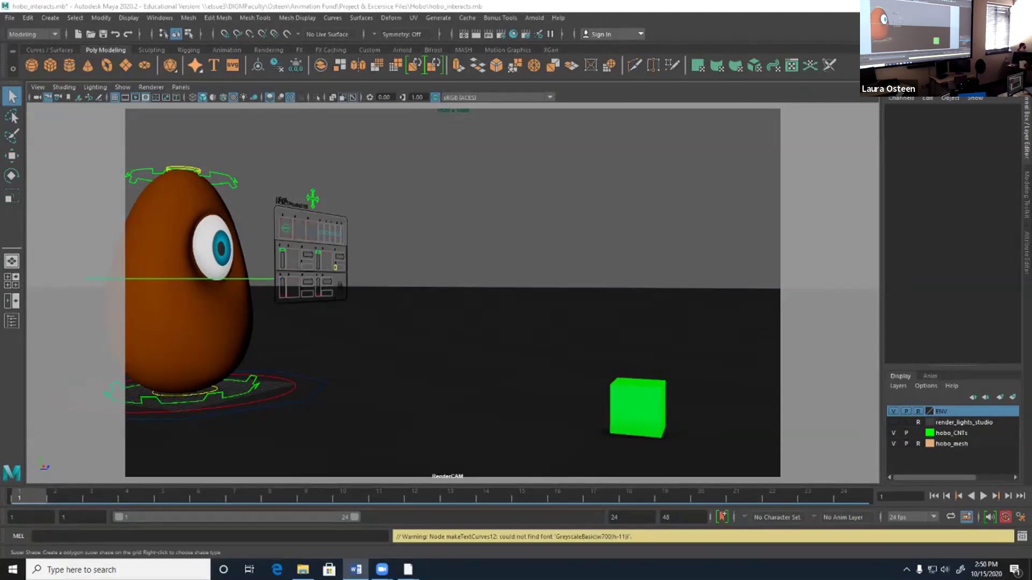
pyautogui.click(181, 87)
pyautogui.moveTo(226, 97)
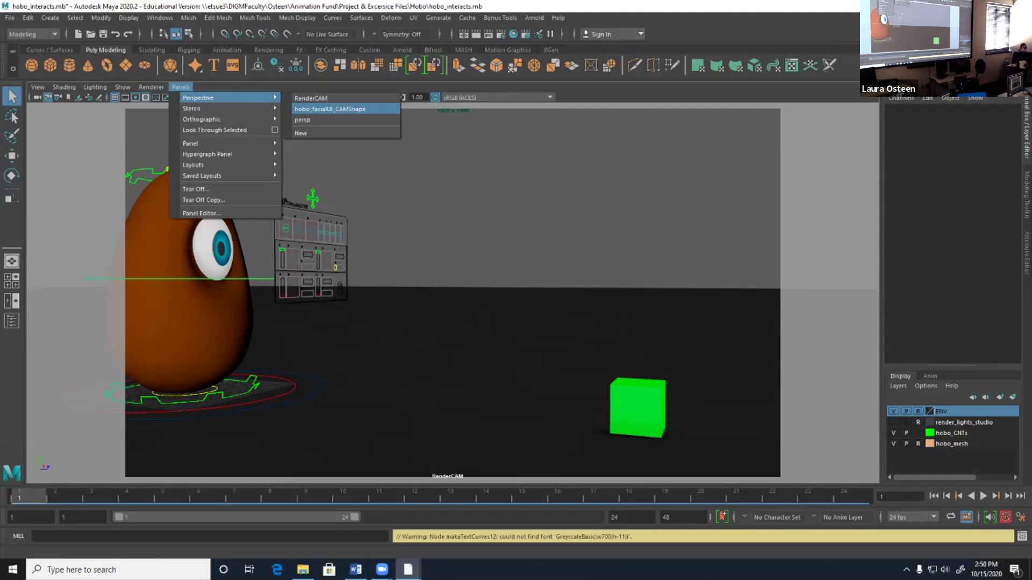
pyautogui.press('Escape')
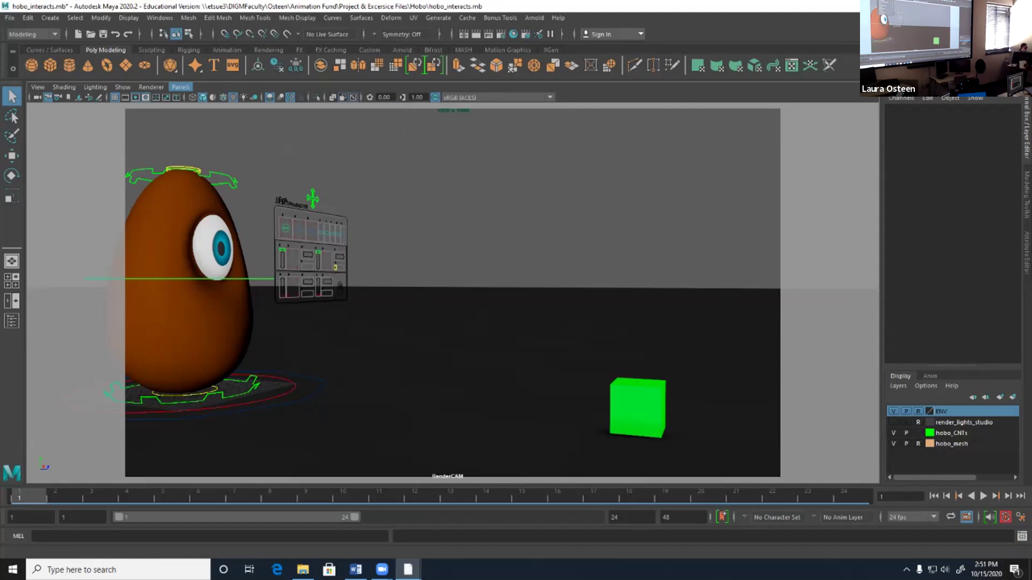
# Split the viewport into the Two Panes Side by Side layout.
pyautogui.click(181, 86)
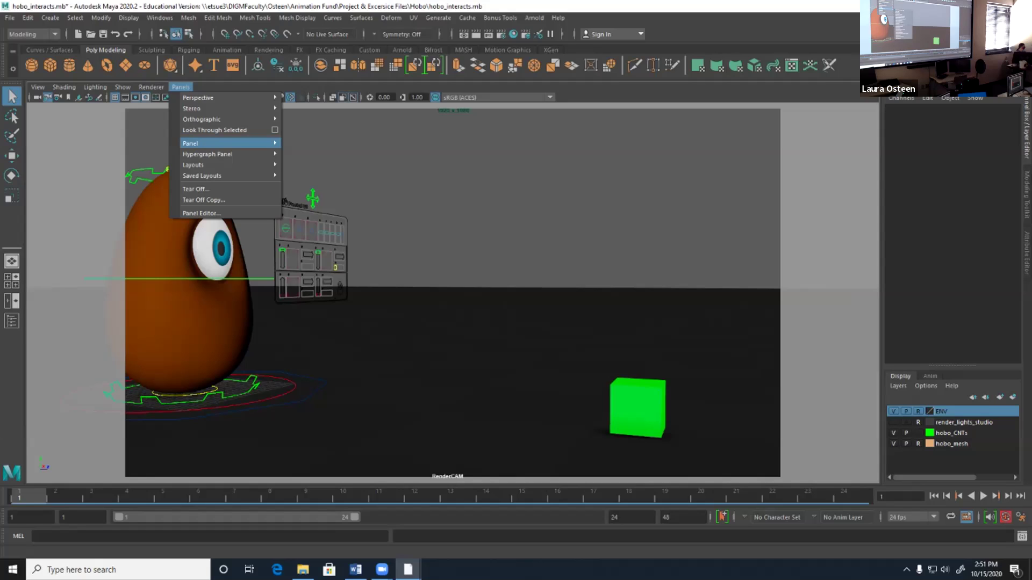
pyautogui.moveTo(226, 165)
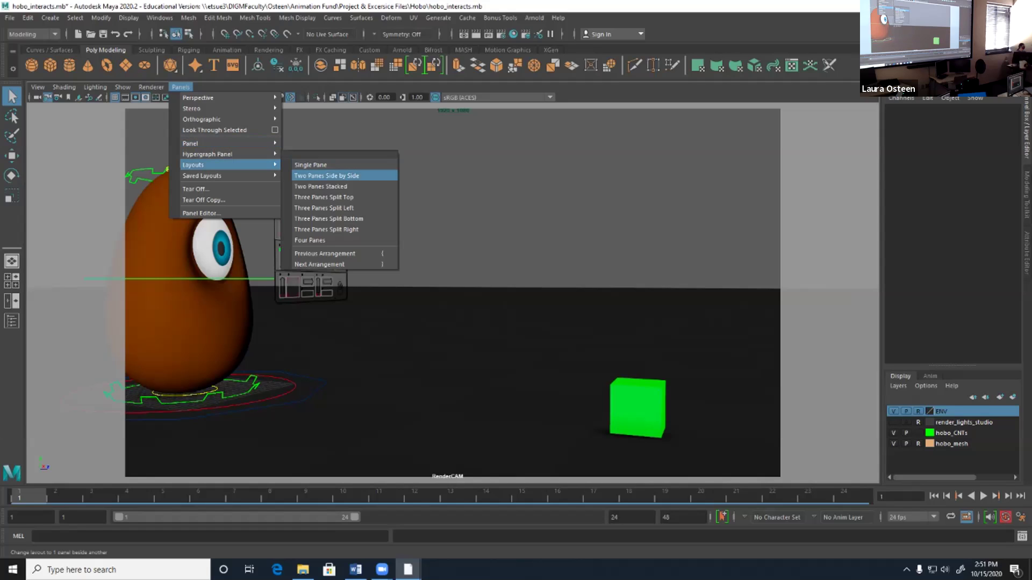
pyautogui.click(326, 175)
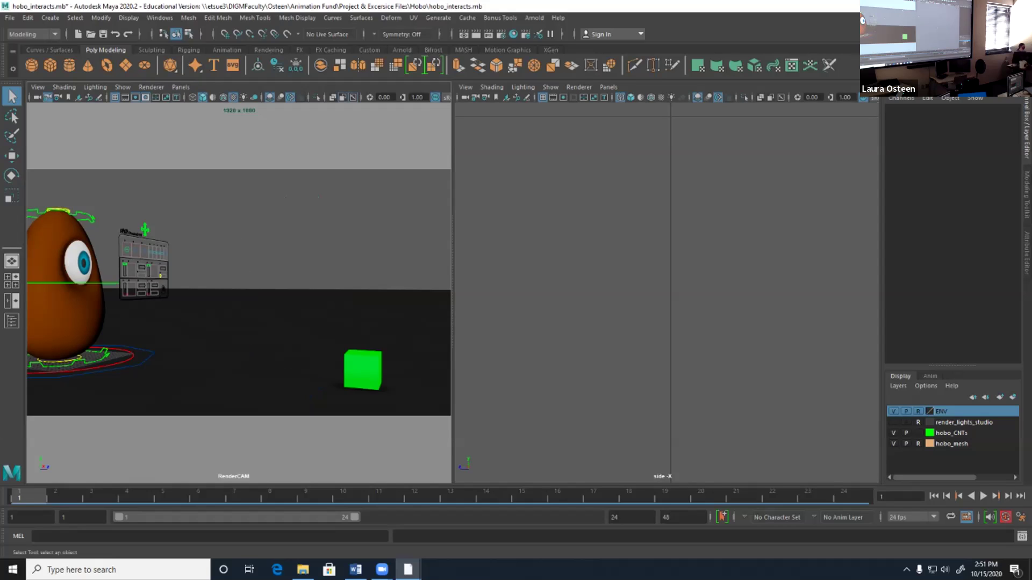
# Show the hobo_facialUI_CAM view in place of the side view, and the persp view in place of RenderCAM.
pyautogui.press('space')
pyautogui.moveTo(627, 304); pyautogui.dragTo(627, 269)
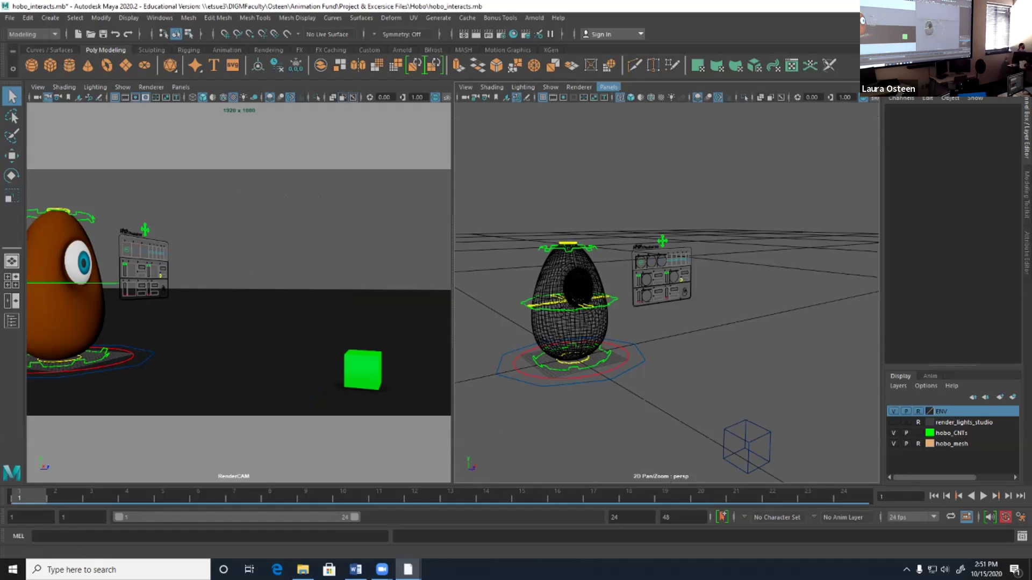
pyautogui.click(608, 86)
pyautogui.moveTo(645, 97)
pyautogui.click(763, 109)
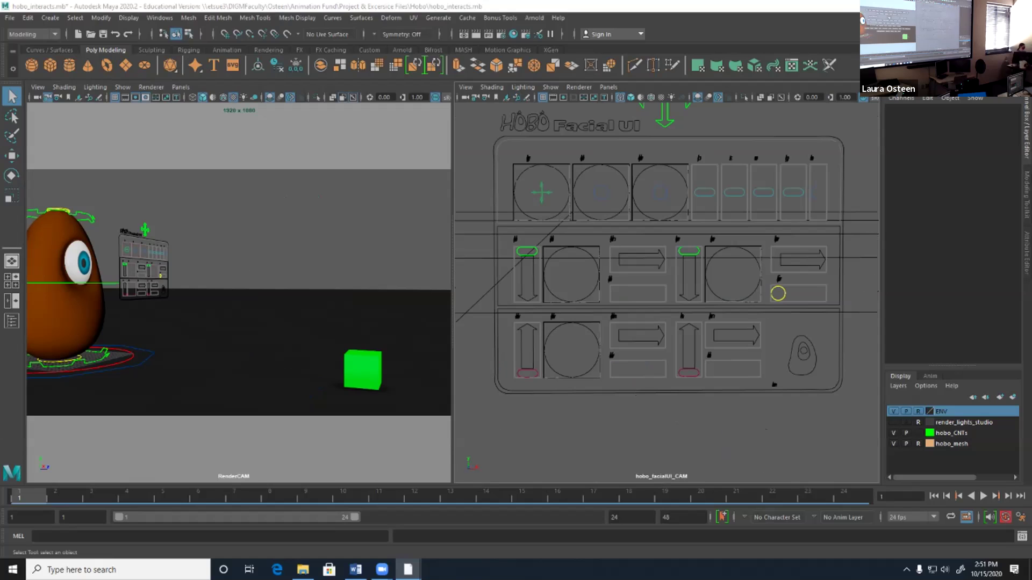
pyautogui.press('space')
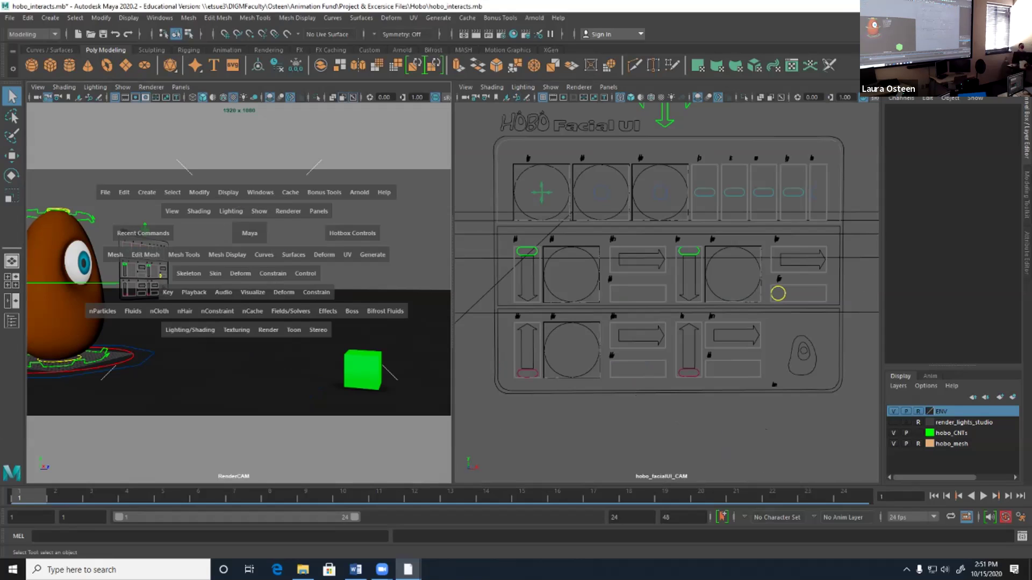
pyautogui.moveTo(249, 233); pyautogui.dragTo(249, 206)
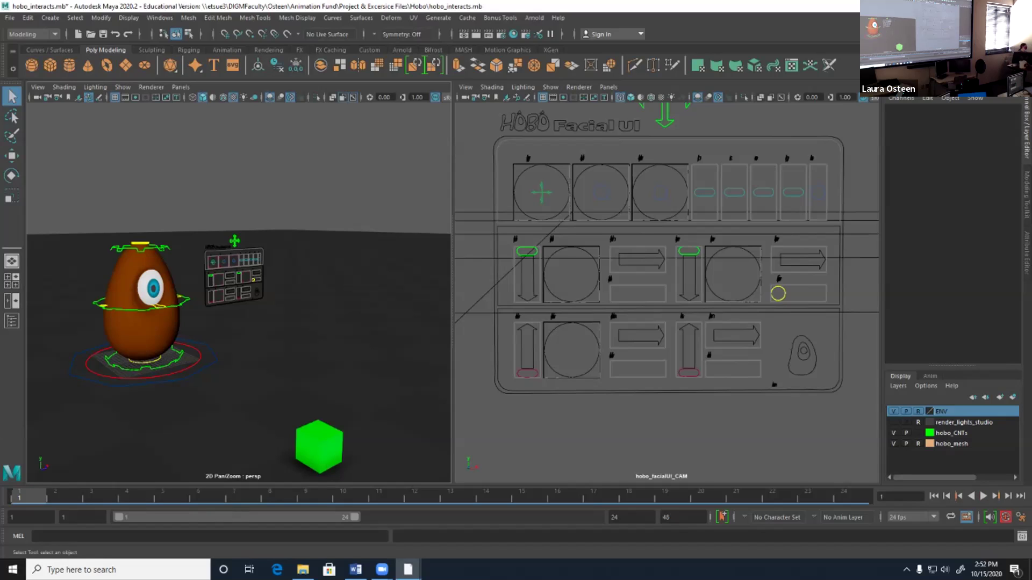
# Open Maya's Preferences and examine the Undo queue settings.
pyautogui.click(160, 18)
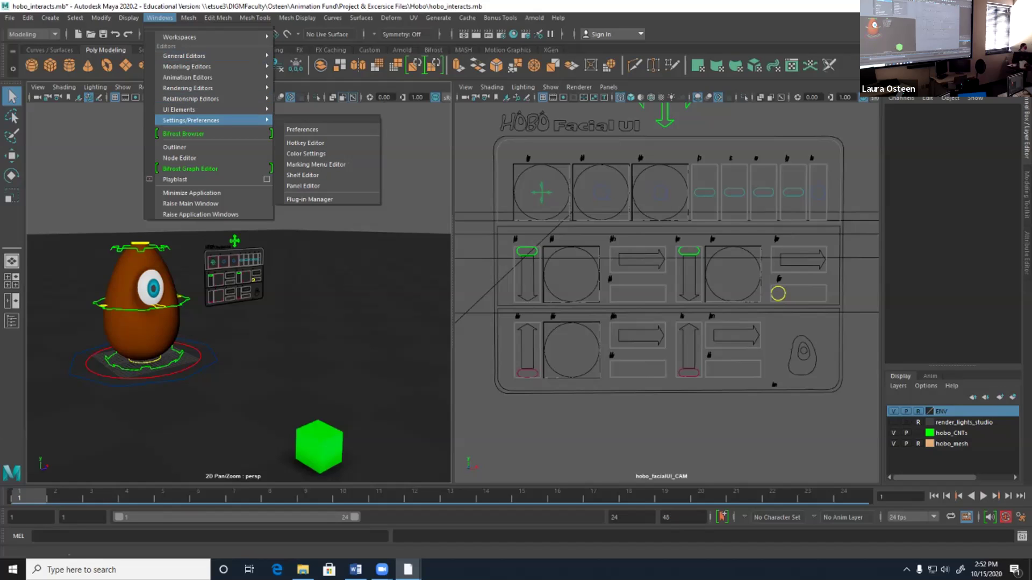
pyautogui.click(303, 130)
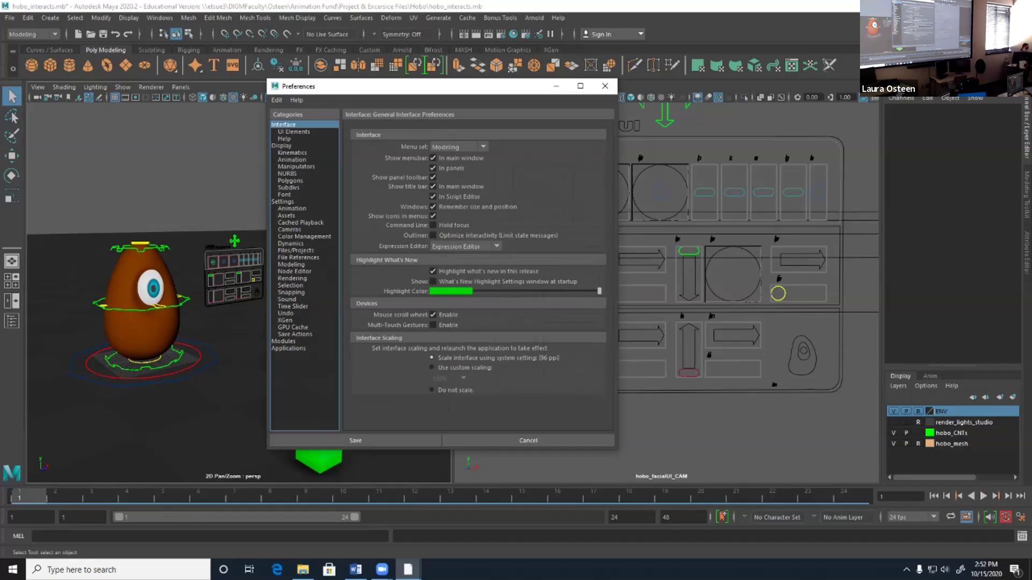
pyautogui.click(285, 313)
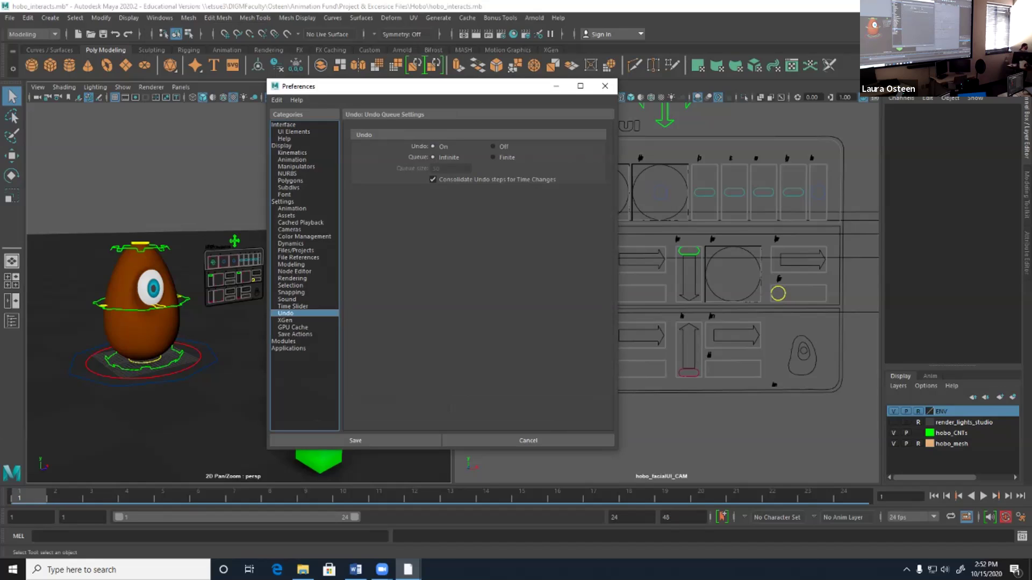
# In the Time Slider preferences, try key tick sizes up to 5x with Hobo's middle control selected, ending at 1x.
pyautogui.click(293, 306)
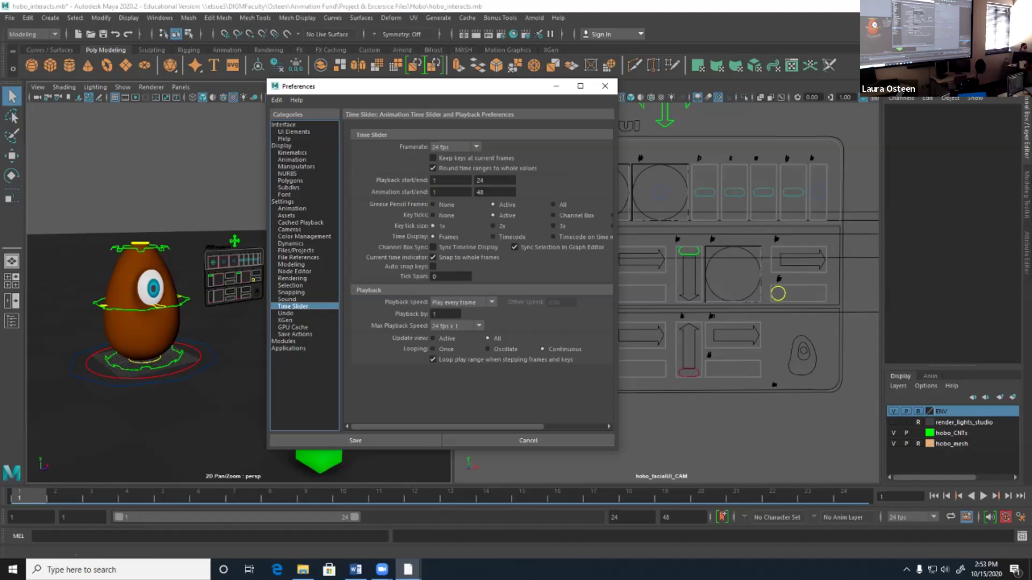
pyautogui.click(185, 299)
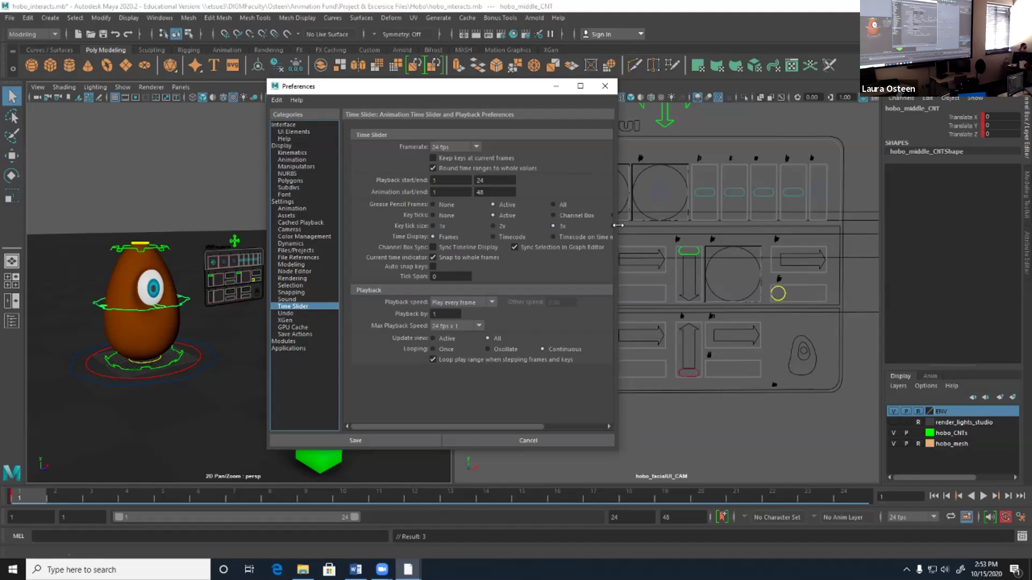
pyautogui.moveTo(617, 258); pyautogui.dragTo(677, 258)
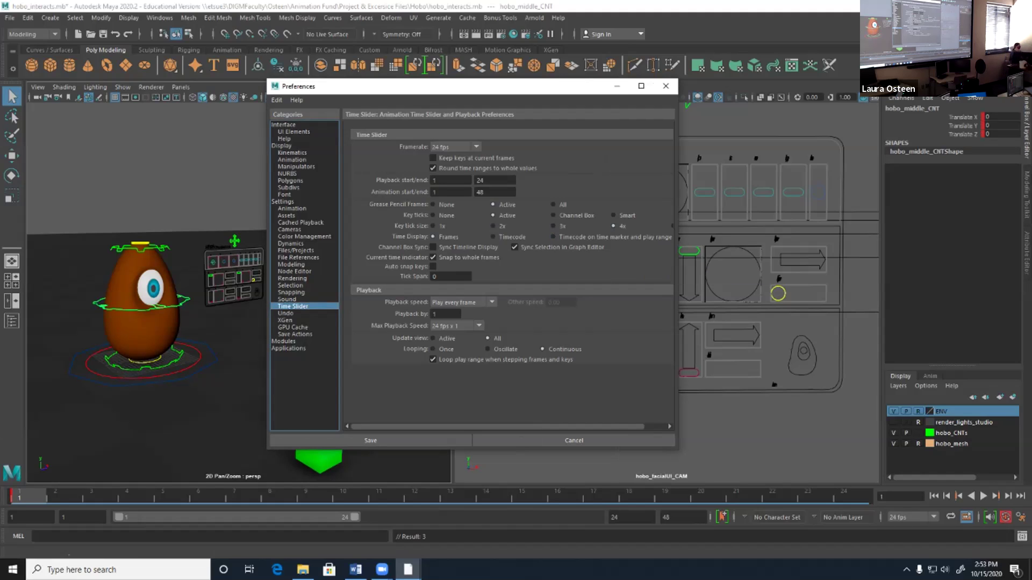
pyautogui.moveTo(678, 269); pyautogui.dragTo(834, 269)
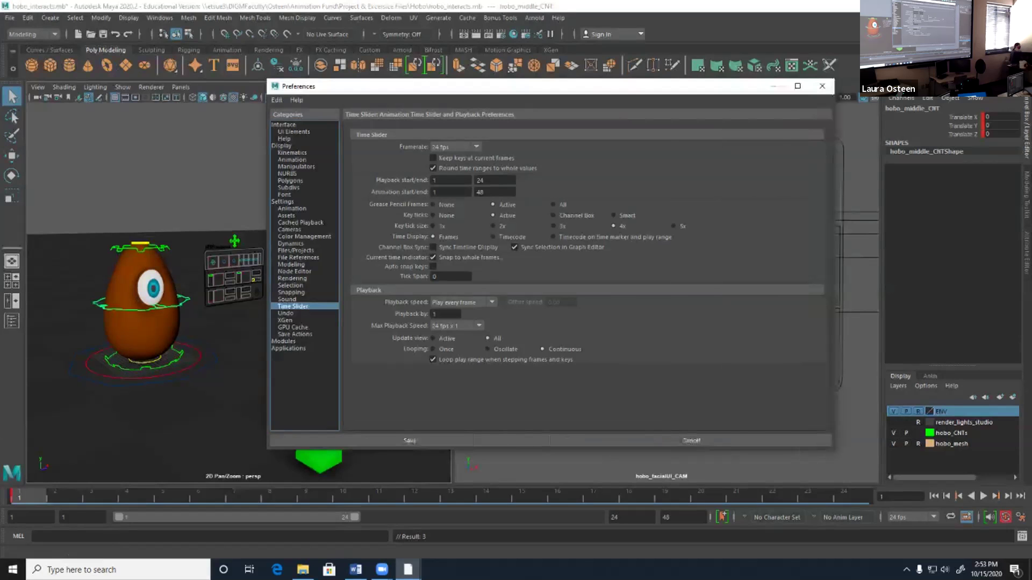
pyautogui.click(674, 226)
pyautogui.click(432, 226)
# Try the timecode displays while scrubbing to frame 24, set Time Display back to Frames, and save the preferences.
pyautogui.click(492, 237)
pyautogui.click(552, 237)
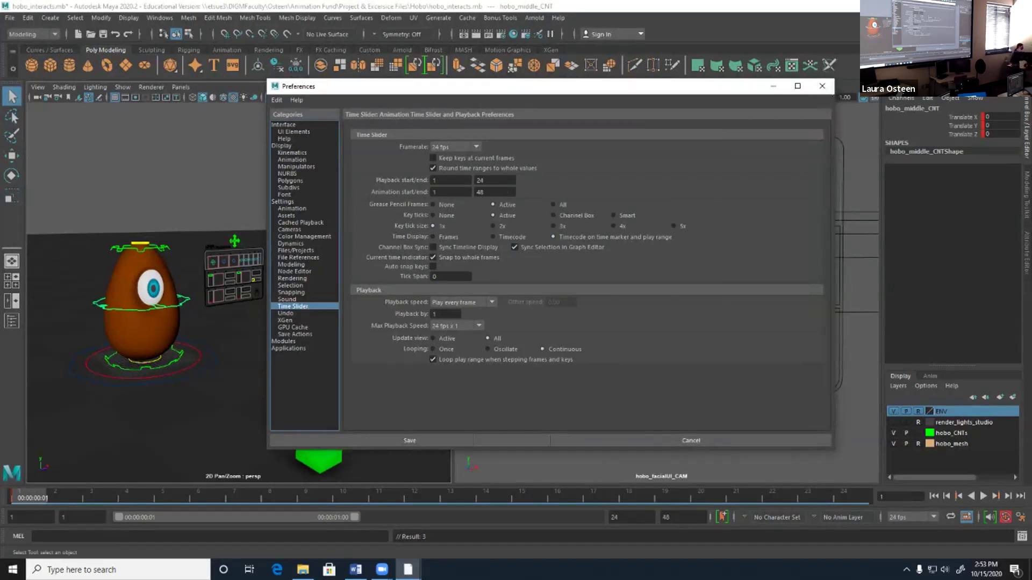
pyautogui.click(522, 496)
pyautogui.moveTo(521, 495); pyautogui.dragTo(843, 495)
pyautogui.click(432, 237)
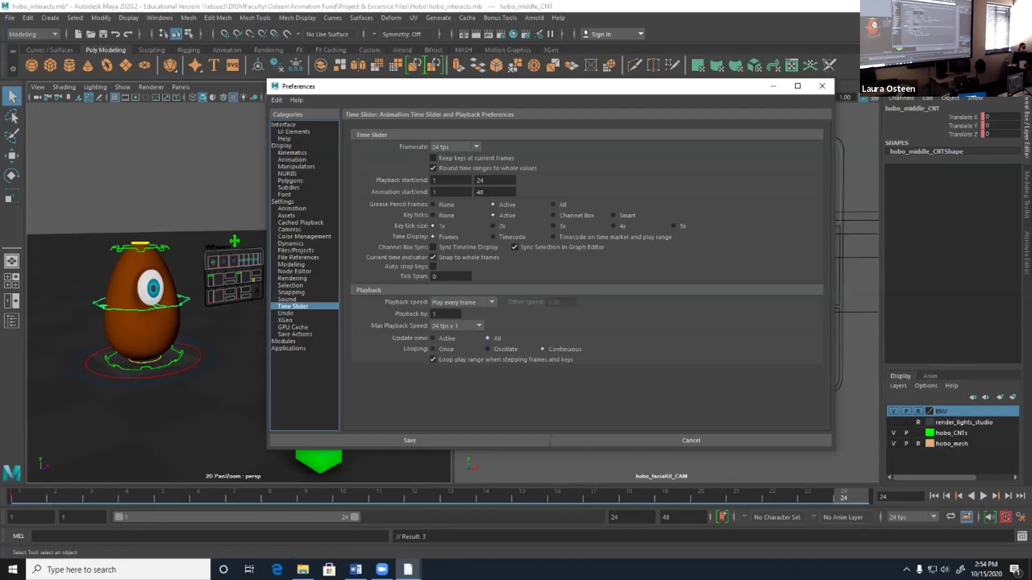
pyautogui.click(410, 440)
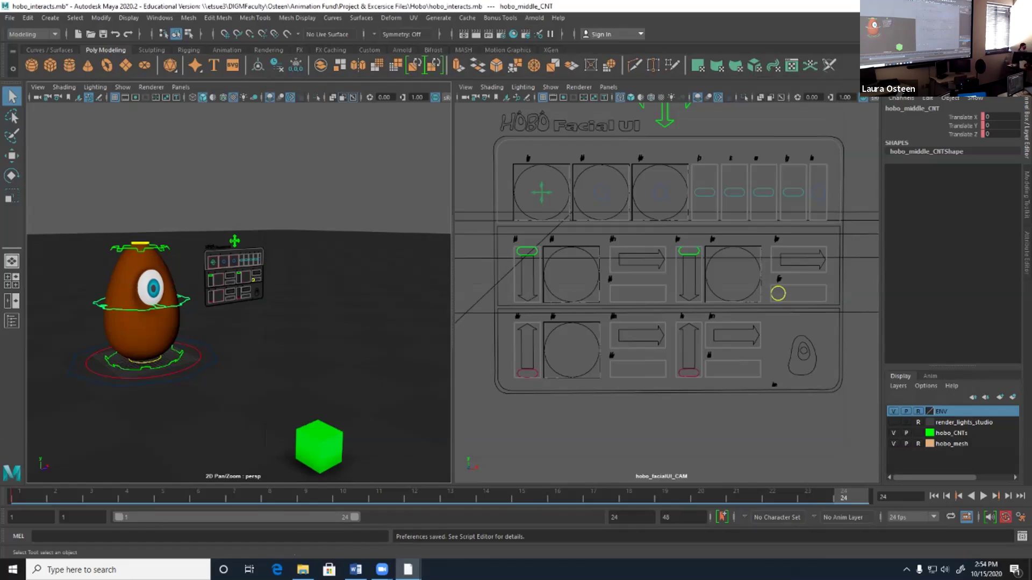
# Delete the middle control's keyframe at frame 1.
pyautogui.keyDown('shift'); pyautogui.click(24, 497); pyautogui.keyUp('shift')
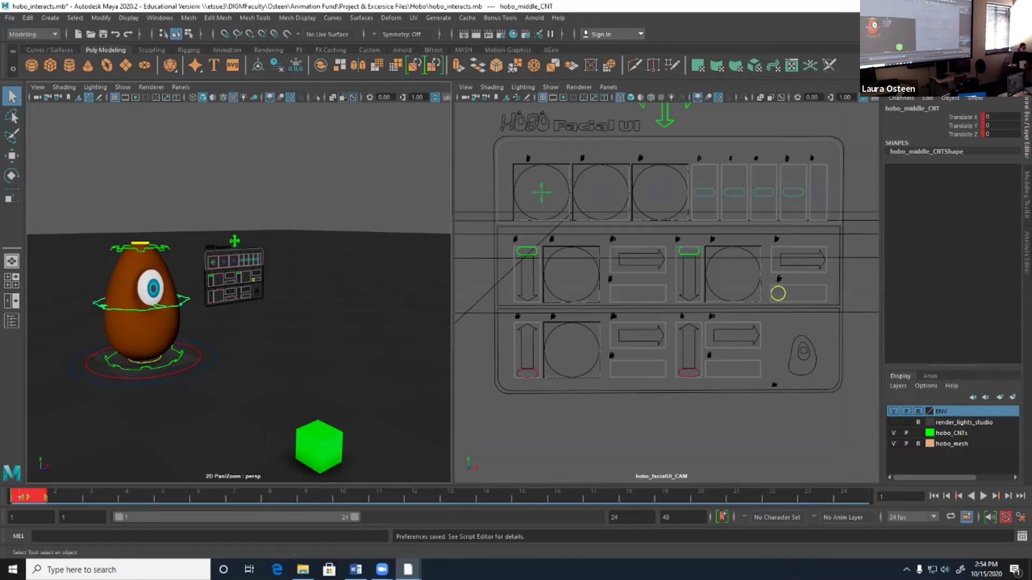
pyautogui.rightClick(28, 497)
pyautogui.moveTo(107, 379)
pyautogui.click(54, 325)
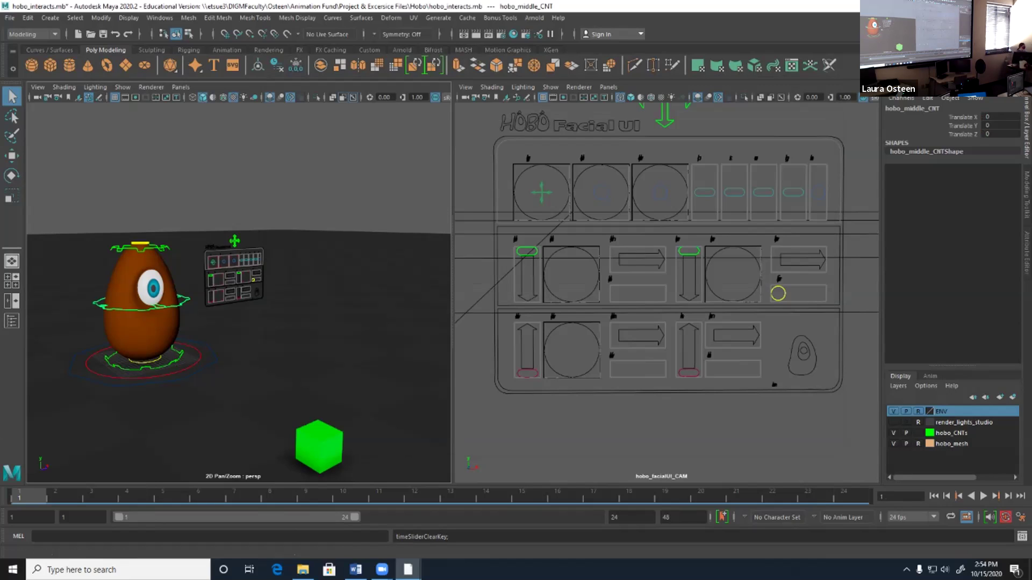
# Try lowering Hobo's top control about 6.9 units in Y, and undo the move.
pyautogui.scroll(3, 239, 333)
pyautogui.keyDown('alt'); pyautogui.moveTo(238, 333); pyautogui.dragTo(316, 325); pyautogui.keyUp('alt')
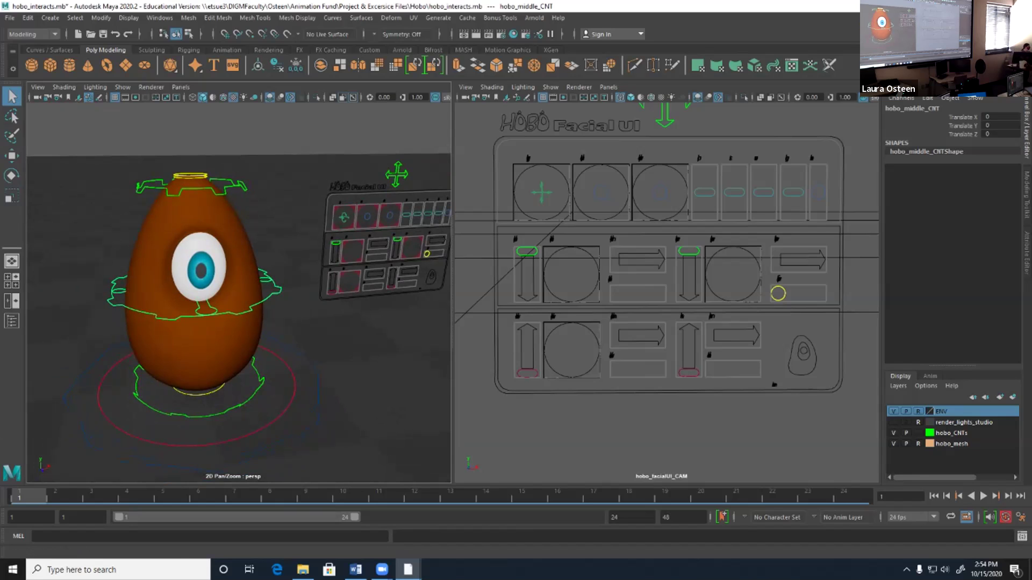
pyautogui.scroll(5, 239, 291)
pyautogui.press('Up')
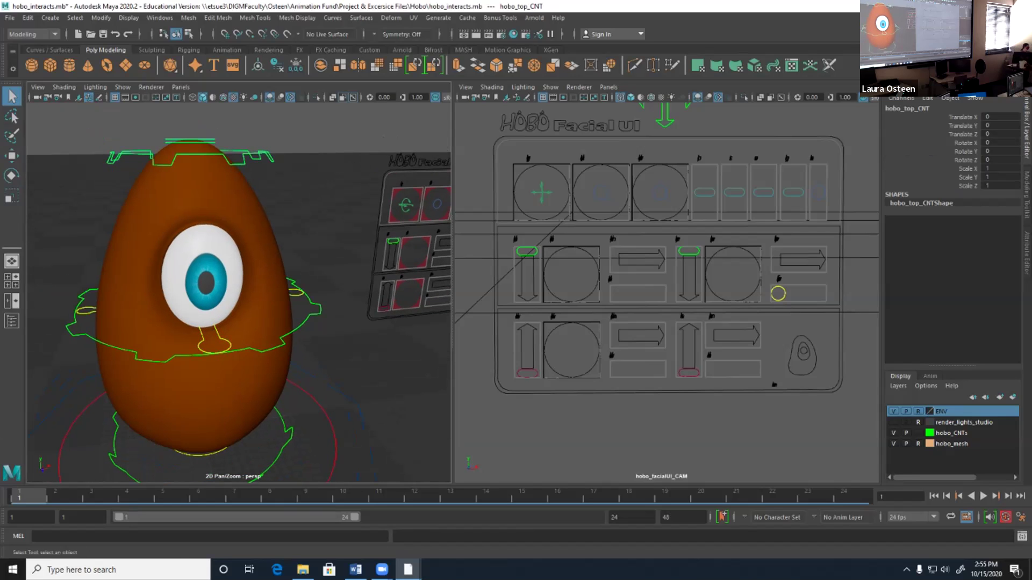
pyautogui.keyDown('alt'); pyautogui.moveTo(239, 290); pyautogui.dragTo(261, 291); pyautogui.keyUp('alt')
pyautogui.press('w')
pyautogui.moveTo(188, 124); pyautogui.dragTo(187, 194)
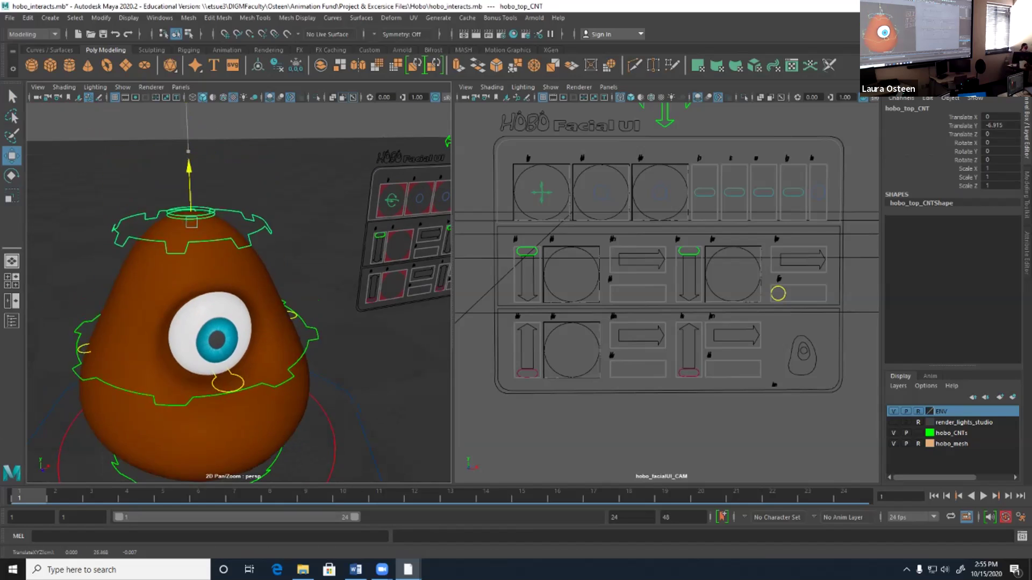
pyautogui.hotkey('ctrl', 'z')
# Try shifting Hobo's top tweak control sideways in X, and undo the moves.
pyautogui.press('Down')
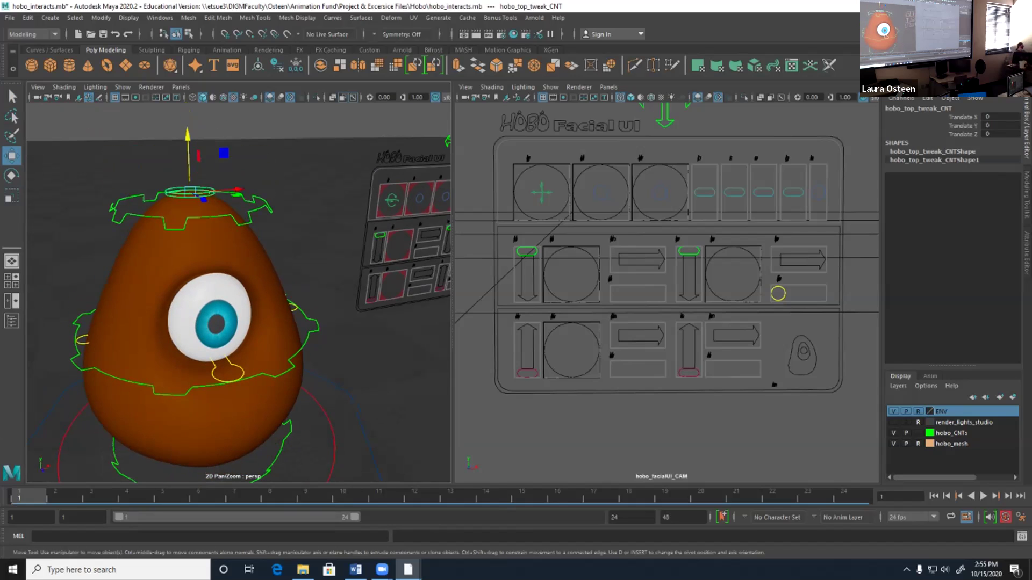
pyautogui.moveTo(229, 190)
pyautogui.mouseDown()
pyautogui.moveTo(273, 188)
pyautogui.moveTo(191, 189)
pyautogui.moveTo(215, 189)
pyautogui.mouseUp()
pyautogui.hotkey('ctrl', 'z')
pyautogui.hotkey('ctrl', 'z')
pyautogui.hotkey('ctrl', 'z')
pyautogui.hotkey('ctrl', 'z')
# Try shifting Hobo's middle tweak control sideways in X, including to about -4.46, and undo the moves.
pyautogui.keyDown('alt'); pyautogui.moveTo(376, 180); pyautogui.dragTo(402, 182); pyautogui.keyUp('alt')
pyautogui.click(290, 309)
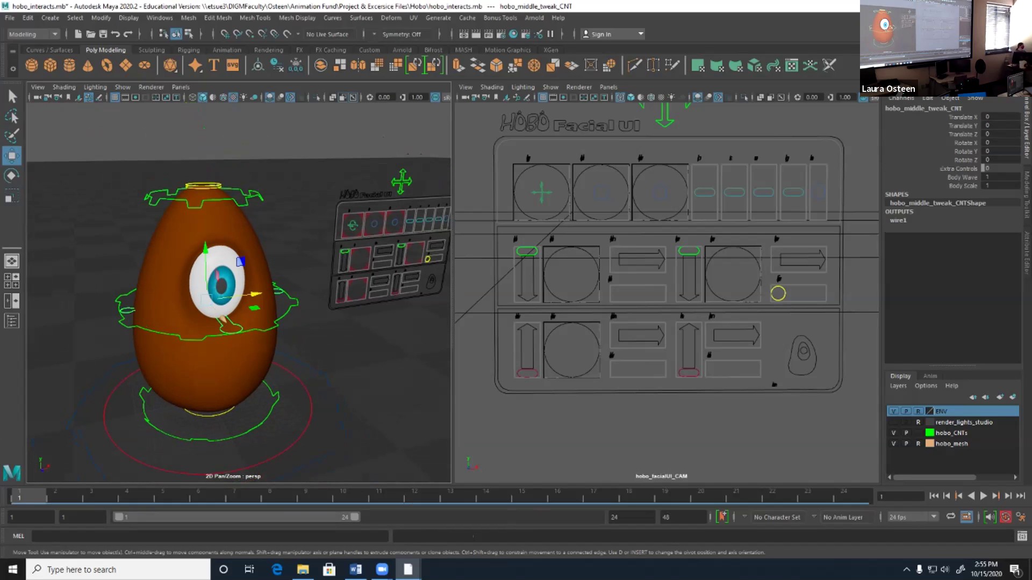
pyautogui.moveTo(251, 299); pyautogui.dragTo(293, 290)
pyautogui.hotkey('ctrl', 'z')
pyautogui.hotkey('ctrl', 'z')
pyautogui.hotkey('ctrl', 'z')
pyautogui.hotkey('ctrl', 'z')
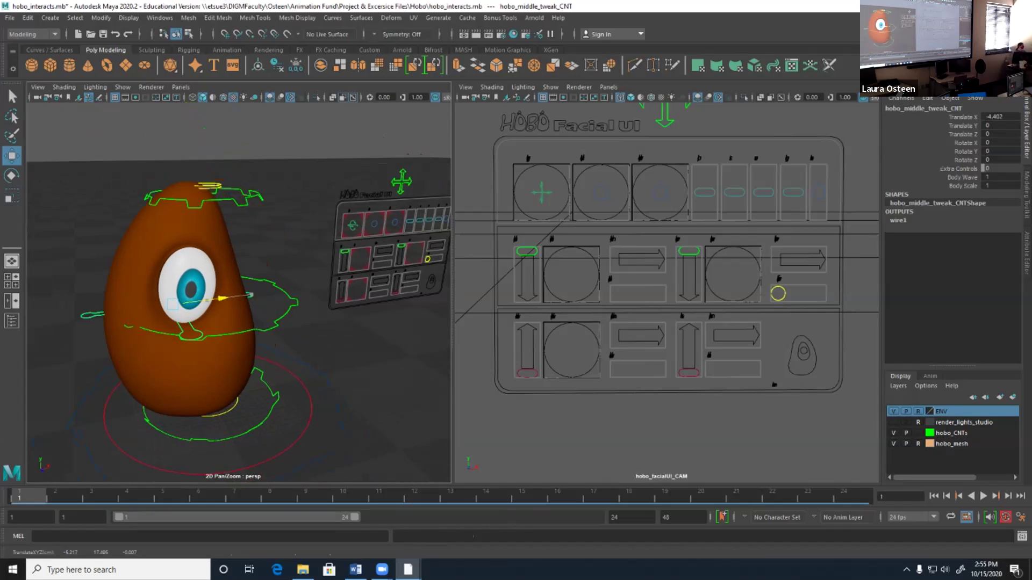
pyautogui.hotkey('ctrl', 'z')
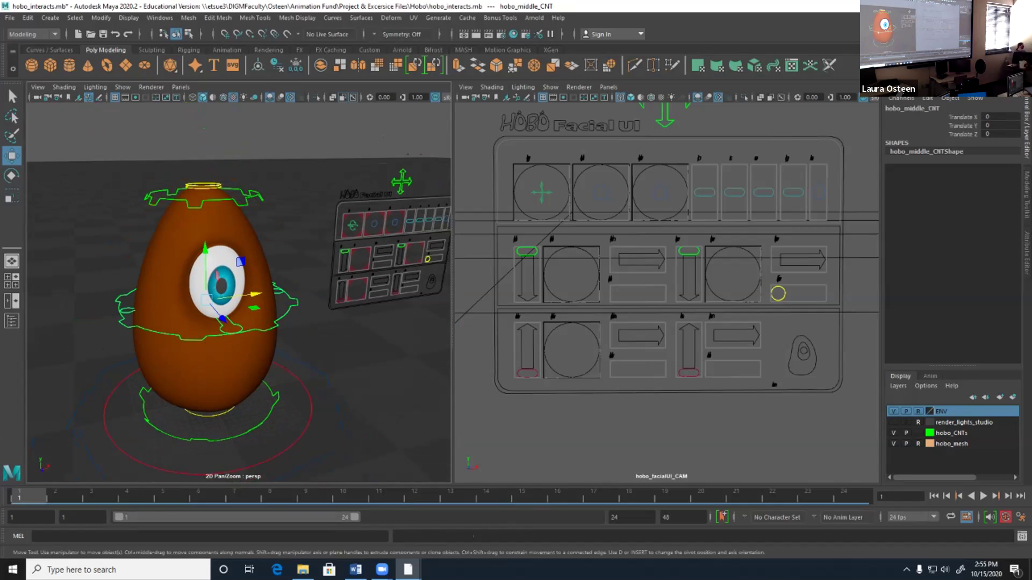
# Try moving Hobo's middle control about 10.3 units in X and its middle tweak control to 6.257 in X, and undo the moves.
pyautogui.moveTo(256, 294); pyautogui.dragTo(312, 287)
pyautogui.hotkey('ctrl', 'z')
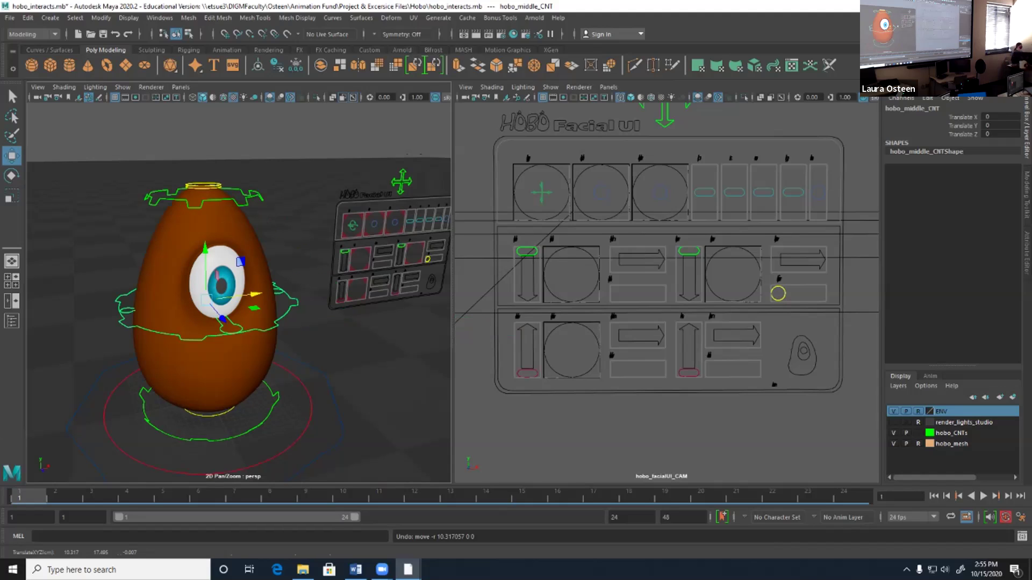
pyautogui.moveTo(290, 311); pyautogui.dragTo(123, 308)
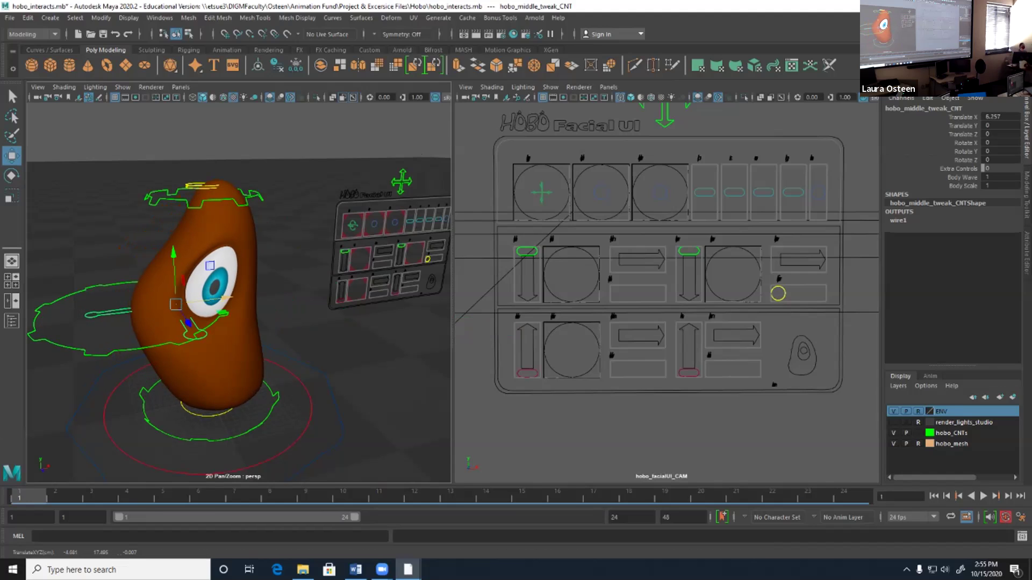
pyautogui.hotkey('ctrl', 'z')
pyautogui.hotkey('ctrl', 'z')
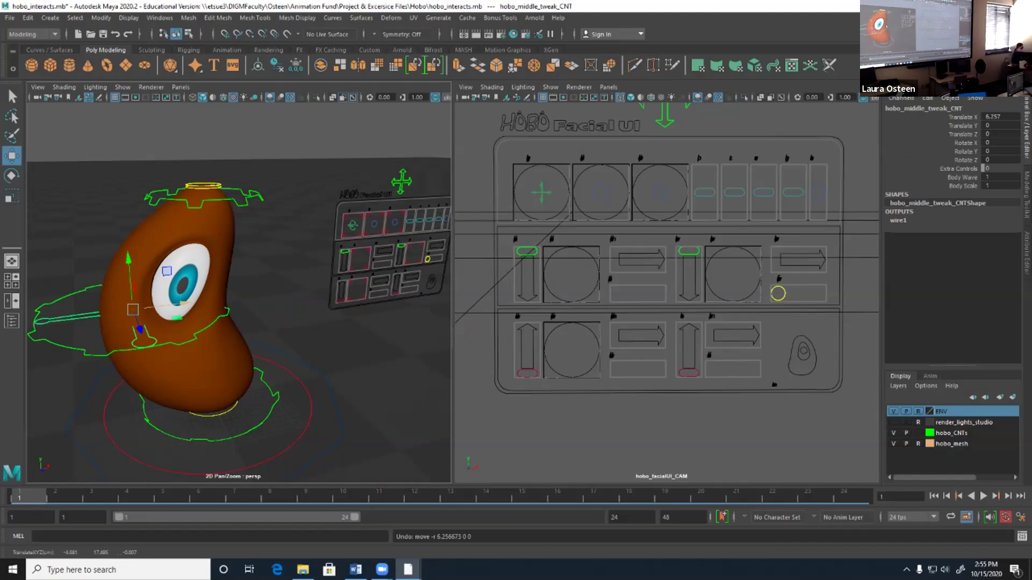
pyautogui.hotkey('ctrl', 'z')
# Try shifting Hobo's bottom tweak control about 4 units in X, and undo the move.
pyautogui.keyDown('alt'); pyautogui.moveTo(241, 269); pyautogui.dragTo(323, 257); pyautogui.keyUp('alt')
pyautogui.click(294, 338)
pyautogui.moveTo(252, 330); pyautogui.dragTo(277, 328)
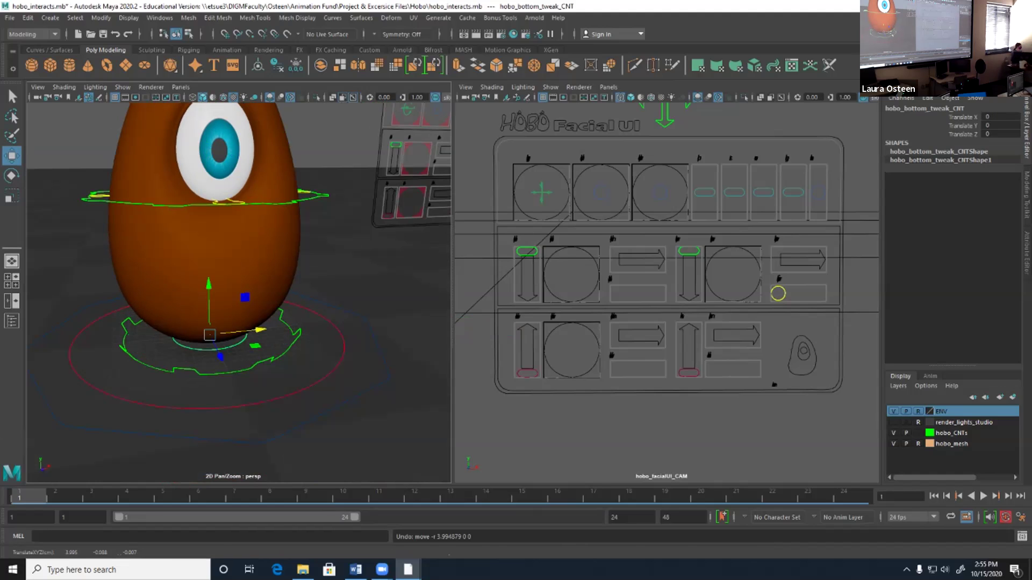
# Try raising Hobo's bottom control about 8.7 units in Y, and undo the move.
pyautogui.press('Up')
pyautogui.moveTo(208, 301); pyautogui.dragTo(209, 253)
pyautogui.keyDown('alt'); pyautogui.moveTo(236, 242); pyautogui.dragTo(204, 253, button='right'); pyautogui.keyUp('alt')
pyautogui.keyDown('alt'); pyautogui.moveTo(204, 253); pyautogui.dragTo(242, 247); pyautogui.keyUp('alt')
pyautogui.hotkey('ctrl', 'z')
pyautogui.hotkey('ctrl', 'z')
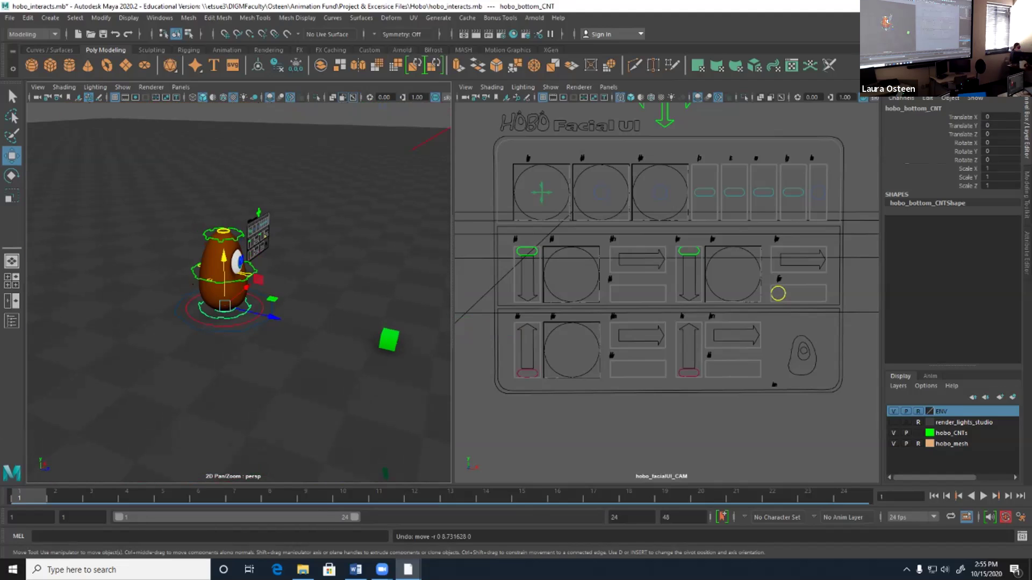
# Try sliding Hobo's main control across the ground about 1.4 units in X and -6.7 units in Z, and undo the move.
pyautogui.keyDown('alt'); pyautogui.moveTo(236, 242); pyautogui.dragTo(279, 231, button='right'); pyautogui.keyUp('alt')
pyautogui.keyDown('alt'); pyautogui.moveTo(279, 231); pyautogui.dragTo(253, 242); pyautogui.keyUp('alt')
pyautogui.press('Up')
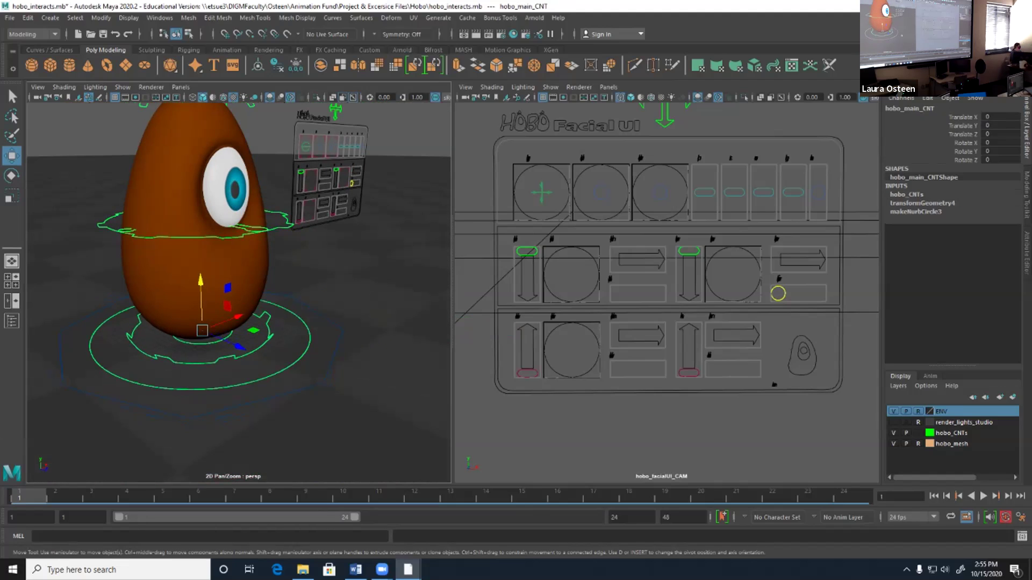
pyautogui.press('f')
pyautogui.moveTo(269, 318); pyautogui.dragTo(214, 299)
pyautogui.hotkey('ctrl', 'z')
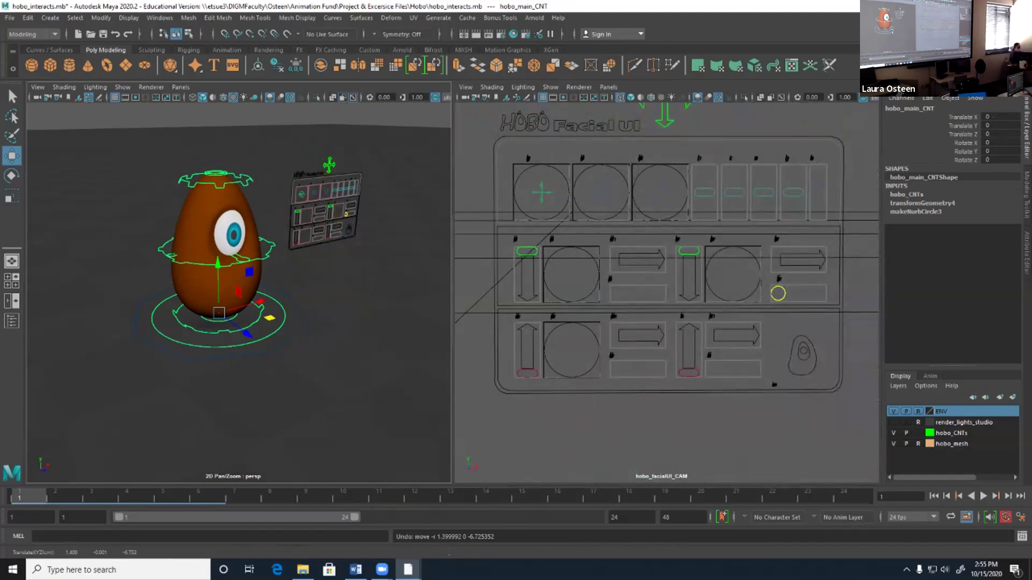
# Select Hobo's global control to examine its attributes, and clear the selection.
pyautogui.press('Up')
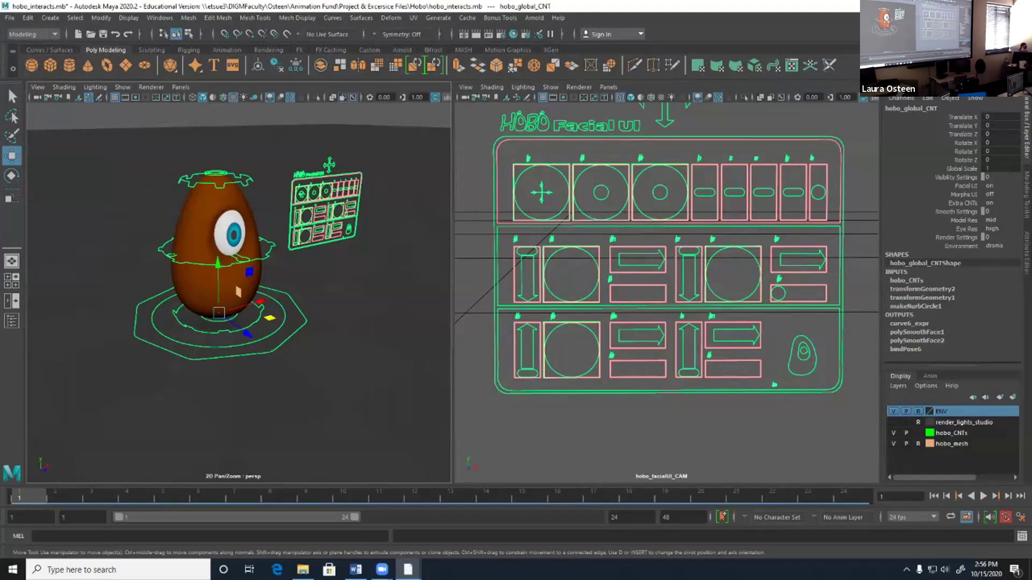
pyautogui.scroll(5, 238, 291)
pyautogui.keyDown('alt'); pyautogui.moveTo(218, 310); pyautogui.dragTo(219, 260); pyautogui.keyUp('alt')
pyautogui.click(220, 261)
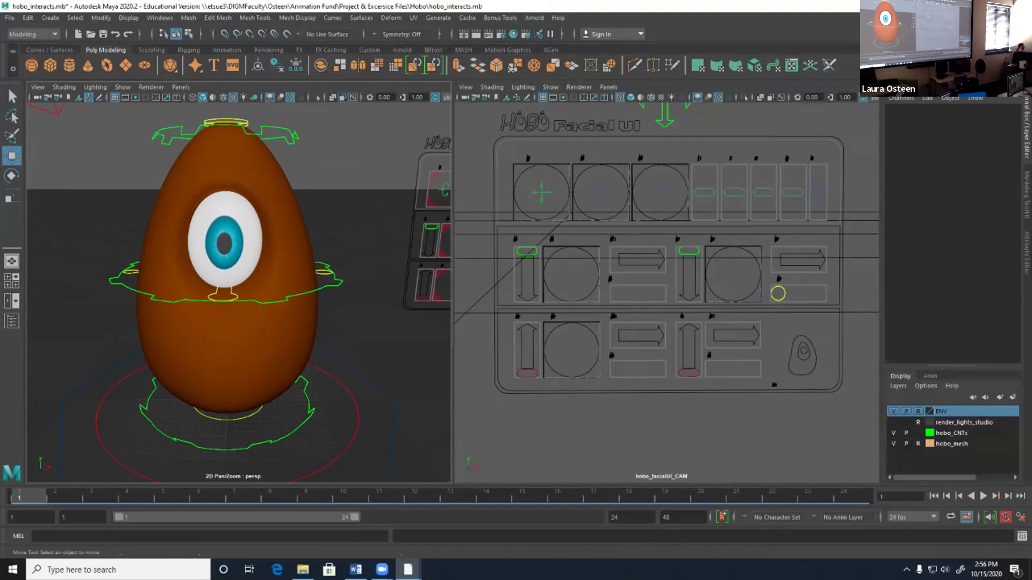
# Try moving the facial UI's eye_global control, including to 0.109 in X and -0.916 in Y, and undo the moves.
pyautogui.click(541, 193)
pyautogui.moveTo(541, 192)
pyautogui.mouseDown()
pyautogui.moveTo(553, 173)
pyautogui.moveTo(525, 171)
pyautogui.moveTo(519, 220)
pyautogui.moveTo(553, 217)
pyautogui.moveTo(537, 127)
pyautogui.moveTo(527, 179)
pyautogui.moveTo(553, 198)
pyautogui.moveTo(543, 205)
pyautogui.mouseUp()
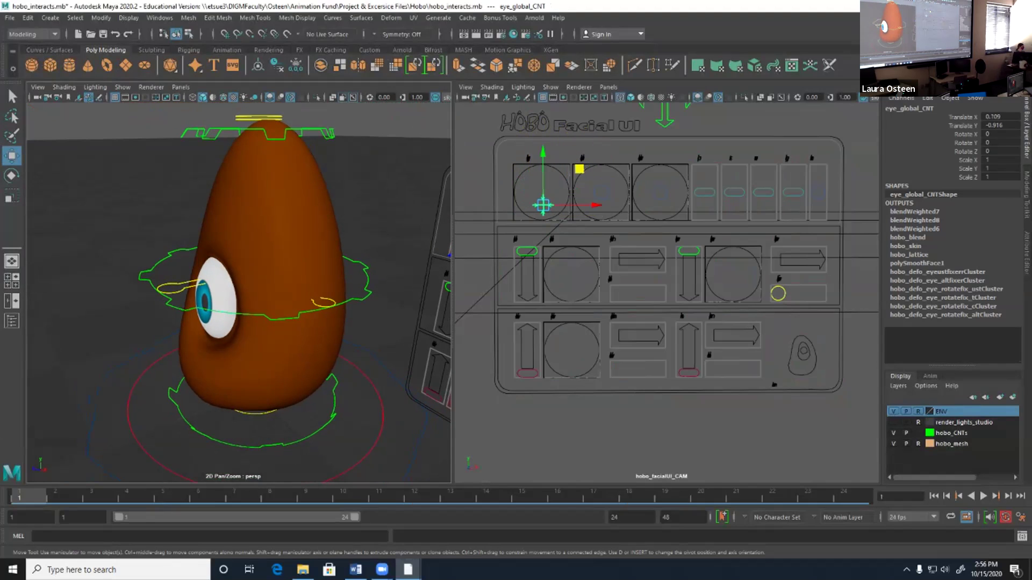
pyautogui.hotkey('ctrl', 'z')
pyautogui.hotkey('ctrl', 'z')
pyautogui.hotkey('ctrl', 'z')
pyautogui.hotkey('ctrl', 'z')
pyautogui.hotkey('ctrl', 'z')
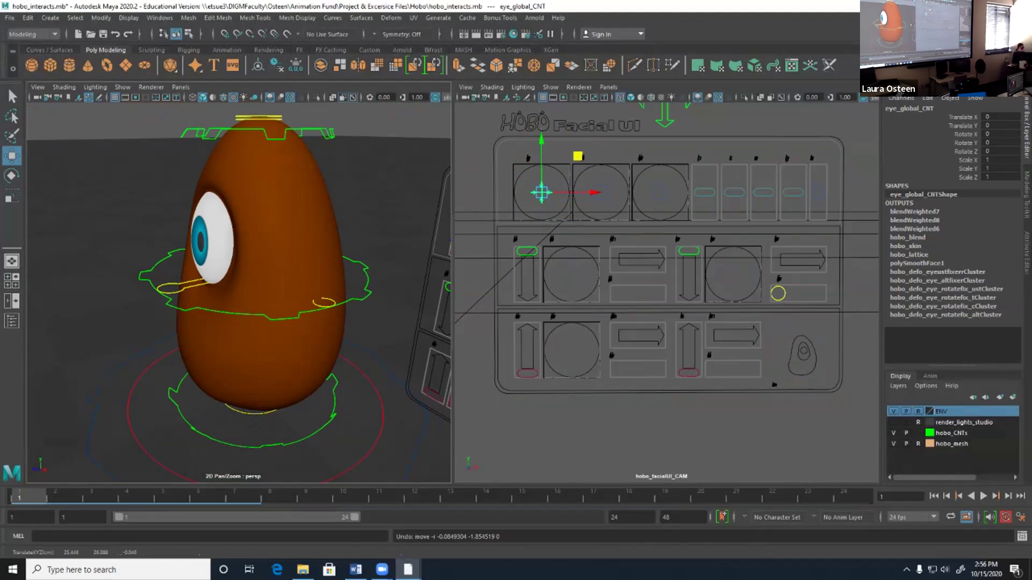
# Try the facial UI's second circular eye control and move the eye_withBody control to 0.62 in X and 1.352 in Y, undoing both.
pyautogui.keyDown('alt'); pyautogui.moveTo(242, 269); pyautogui.dragTo(188, 269); pyautogui.keyUp('alt')
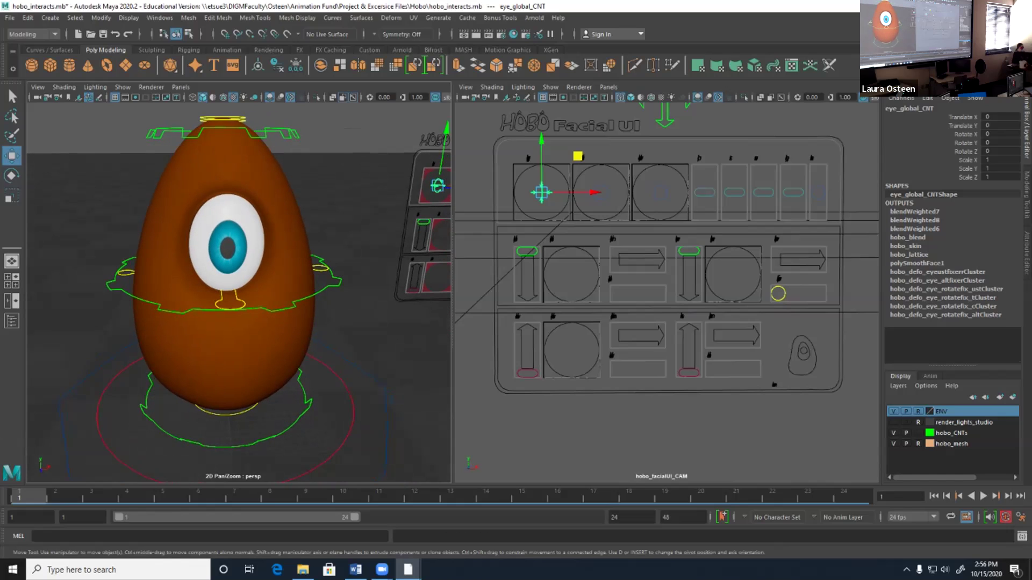
pyautogui.click(600, 193)
pyautogui.moveTo(600, 192); pyautogui.dragTo(668, 173)
pyautogui.click(660, 193)
pyautogui.keyDown('alt'); pyautogui.moveTo(242, 269); pyautogui.dragTo(301, 258); pyautogui.keyUp('alt')
pyautogui.moveTo(669, 173)
pyautogui.mouseDown()
pyautogui.moveTo(666, 202)
pyautogui.moveTo(668, 178)
pyautogui.mouseUp()
pyautogui.hotkey('ctrl', 'z')
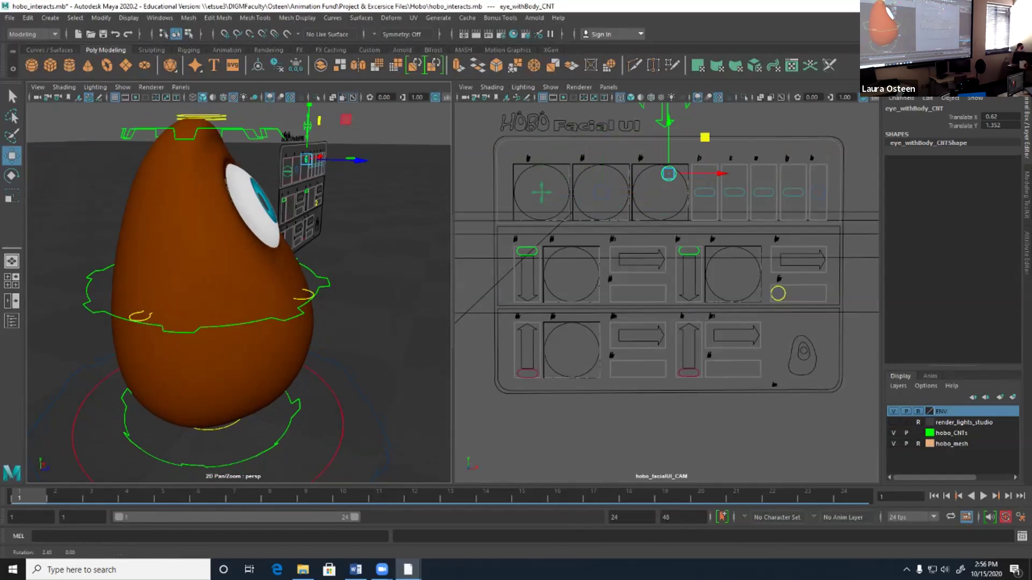
pyautogui.hotkey('ctrl', 'z')
pyautogui.hotkey('ctrl', 'z')
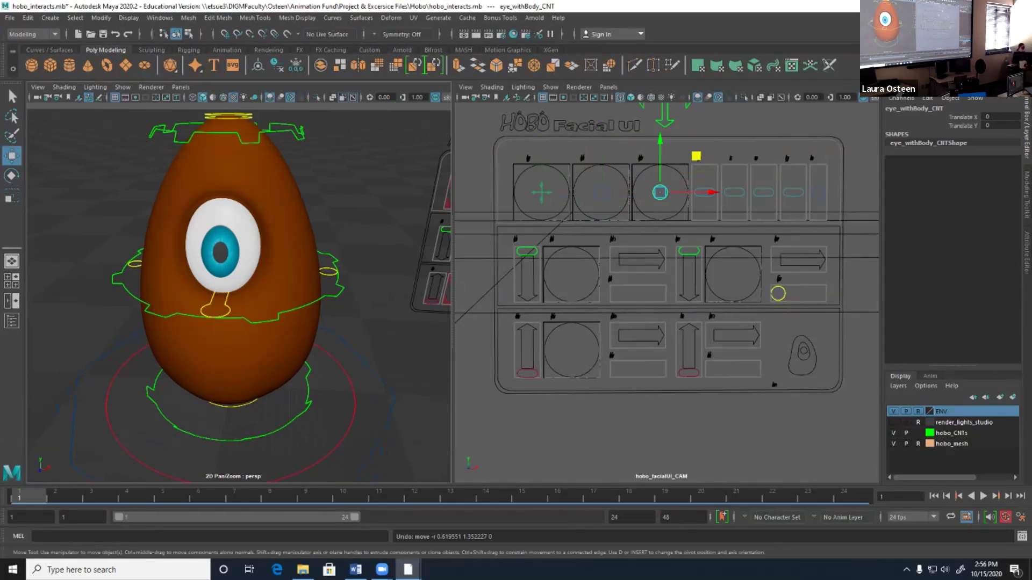
pyautogui.hotkey('ctrl', 'z')
# Try raising the facial UI's eye_pupil control to 1.257 in Y, and undo the move.
pyautogui.click(704, 191)
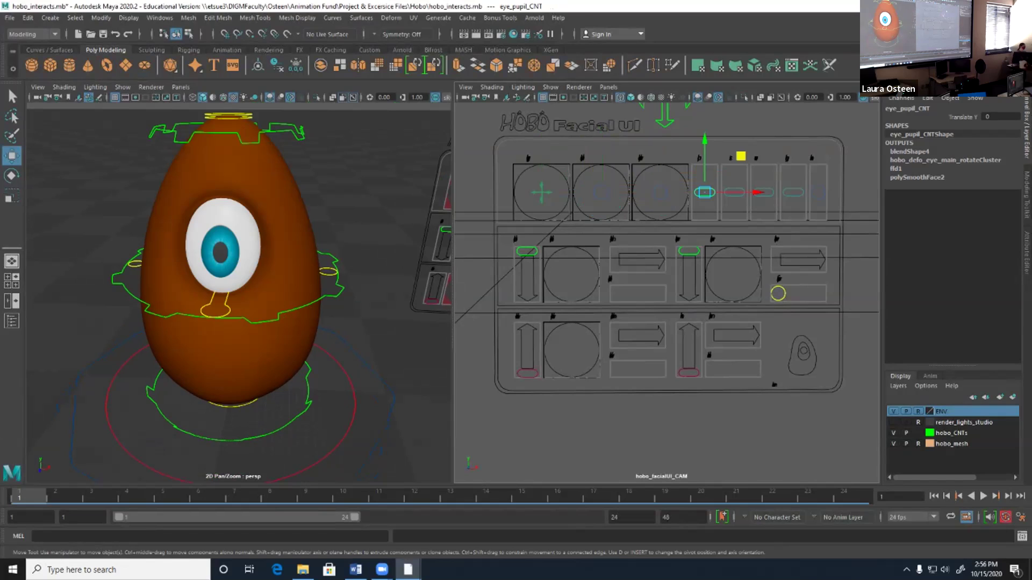
pyautogui.moveTo(705, 162)
pyautogui.mouseDown()
pyautogui.moveTo(704, 141)
pyautogui.moveTo(704, 172)
pyautogui.moveTo(704, 135)
pyautogui.moveTo(704, 144)
pyautogui.mouseUp()
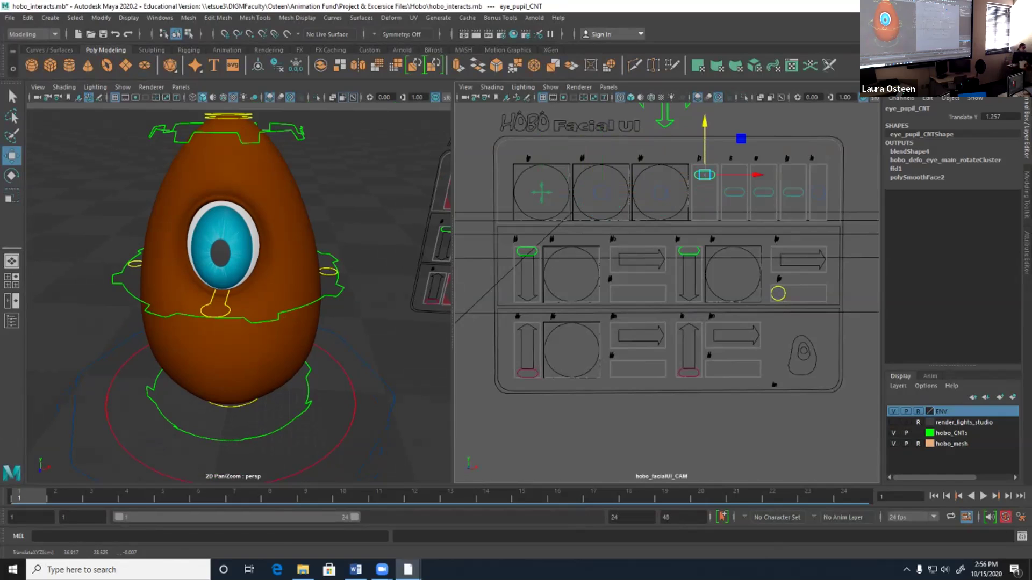
pyautogui.hotkey('ctrl', 'z')
# Try lowering the facial UI's eye_iris control about 1.1 units in Y, undo the move, and clear the selection.
pyautogui.click(734, 191)
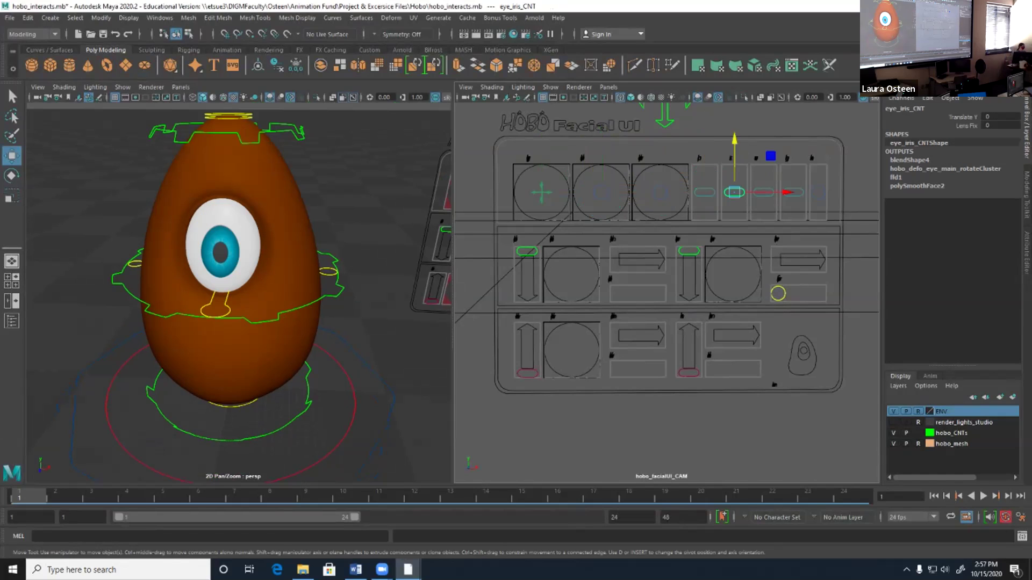
pyautogui.moveTo(734, 161)
pyautogui.mouseDown()
pyautogui.moveTo(734, 138)
pyautogui.moveTo(734, 180)
pyautogui.mouseUp()
pyautogui.hotkey('ctrl', 'z')
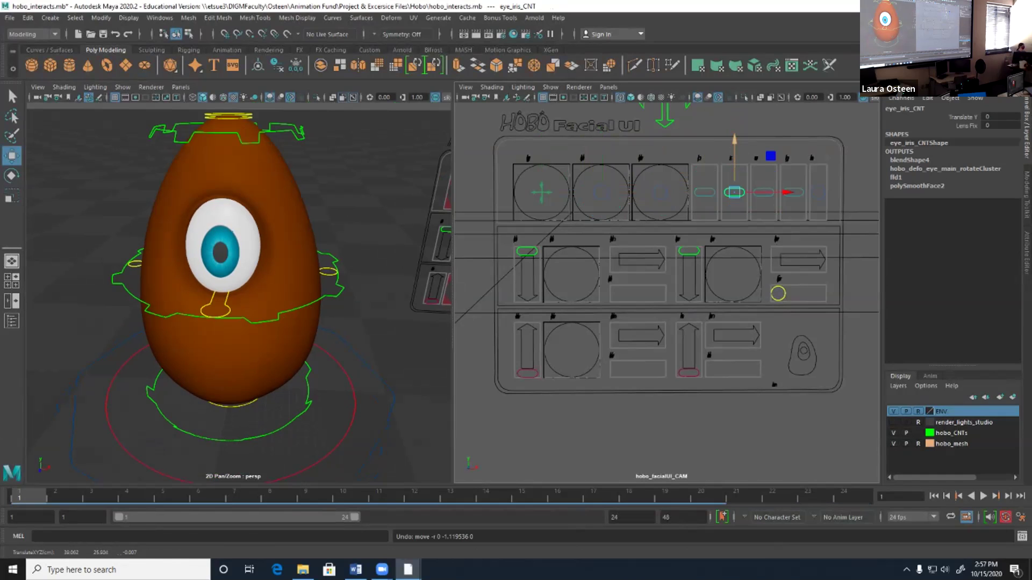
pyautogui.click(734, 180)
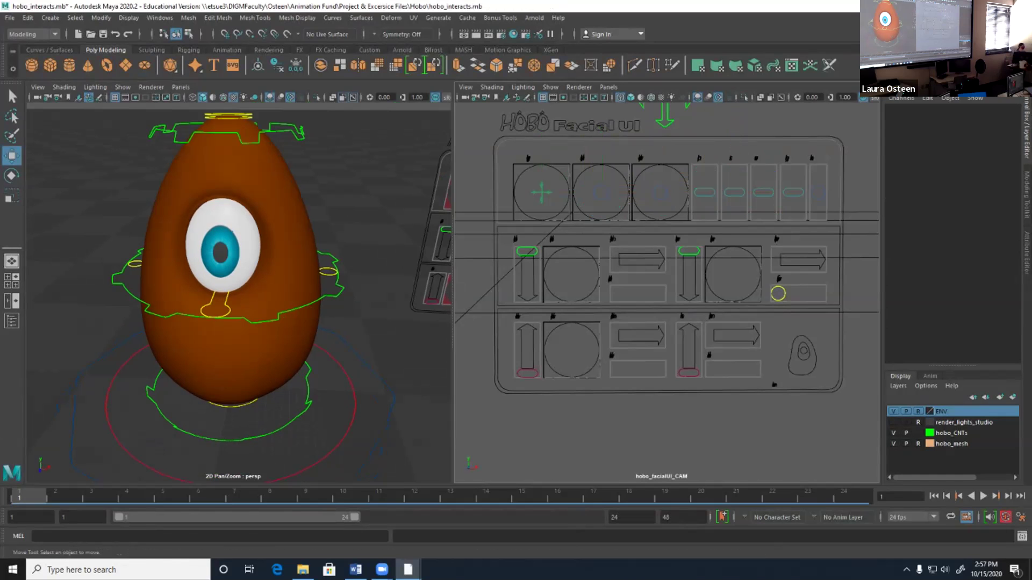
# Try the facial UI's eye_cover control between its -1.68 and 1.68 Y limits, and undo the moves.
pyautogui.click(763, 192)
pyautogui.moveTo(764, 161); pyautogui.dragTo(763, 140)
pyautogui.keyDown('alt'); pyautogui.moveTo(242, 268); pyautogui.dragTo(311, 268); pyautogui.keyUp('alt')
pyautogui.moveTo(763, 151); pyautogui.dragTo(764, 189)
pyautogui.keyDown('alt'); pyautogui.moveTo(241, 269); pyautogui.dragTo(209, 269); pyautogui.keyUp('alt')
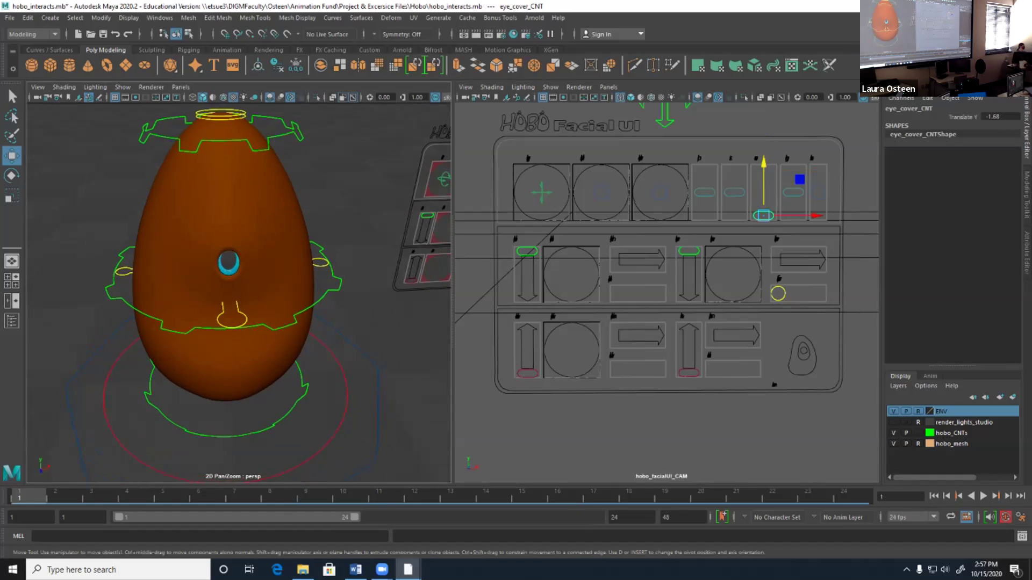
pyautogui.moveTo(763, 193); pyautogui.dragTo(763, 145)
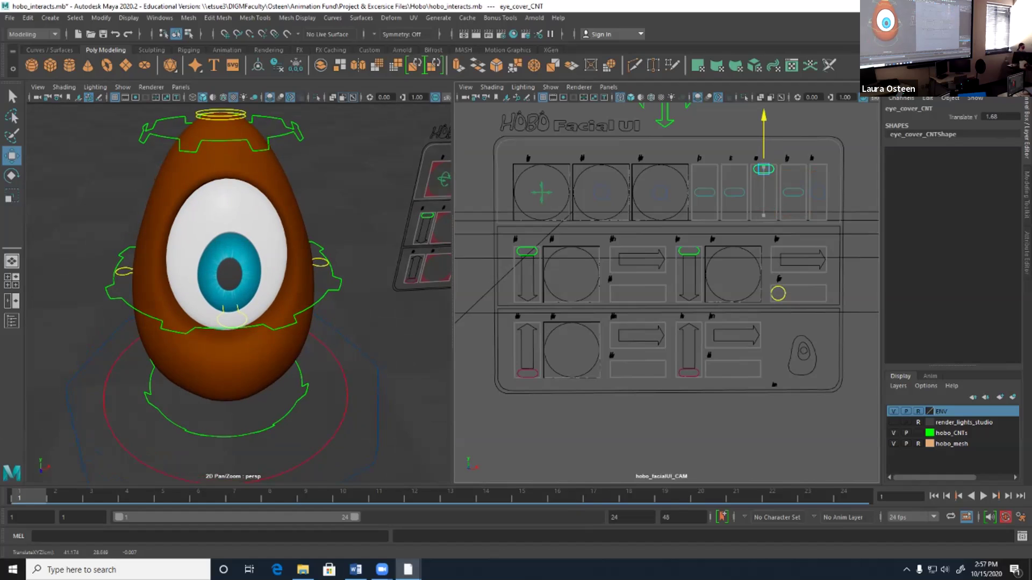
pyautogui.hotkey('ctrl', 'z')
pyautogui.hotkey('ctrl', 'z')
pyautogui.hotkey('ctrl', 'z')
pyautogui.hotkey('ctrl', 'z')
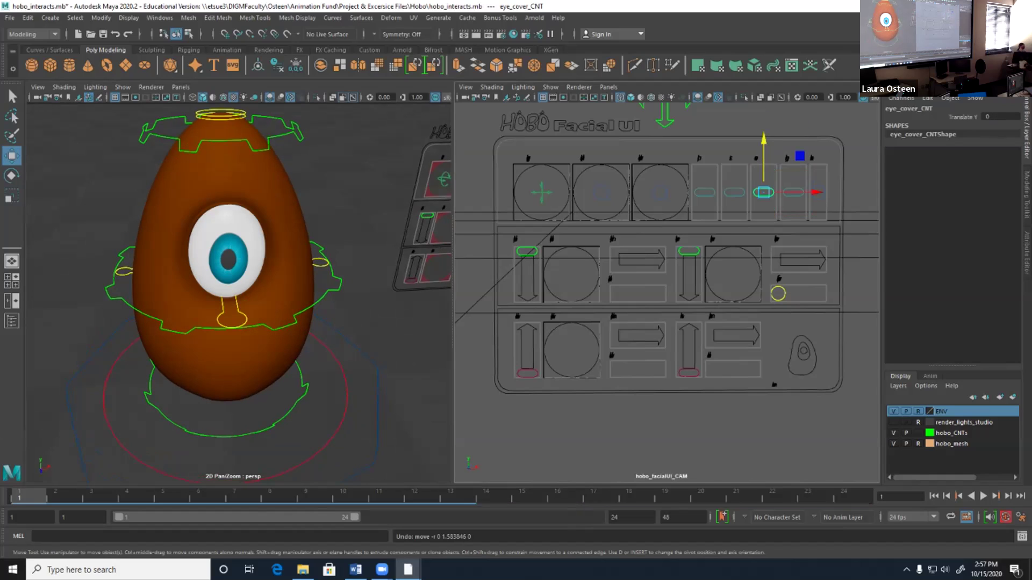
# Raise the facial UI's eye_bulge control to 1.68 in Y and examine the rim around the eye from the side.
pyautogui.click(793, 192)
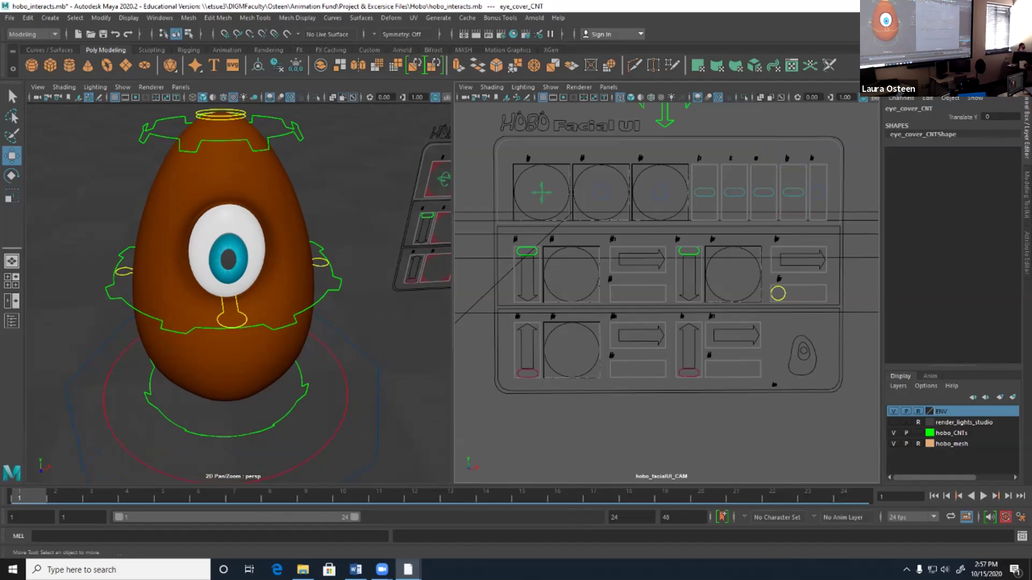
pyautogui.moveTo(793, 192); pyautogui.dragTo(793, 169)
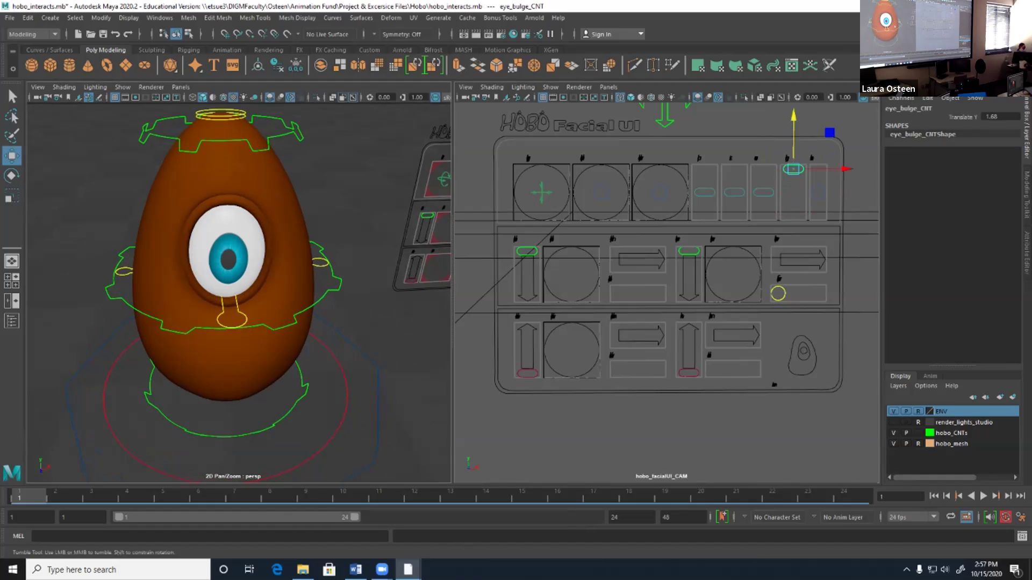
pyautogui.keyDown('alt'); pyautogui.moveTo(239, 280); pyautogui.dragTo(161, 279); pyautogui.keyUp('alt')
pyautogui.scroll(5, 239, 280)
pyautogui.keyDown('alt'); pyautogui.moveTo(239, 279); pyautogui.dragTo(161, 280); pyautogui.keyUp('alt')
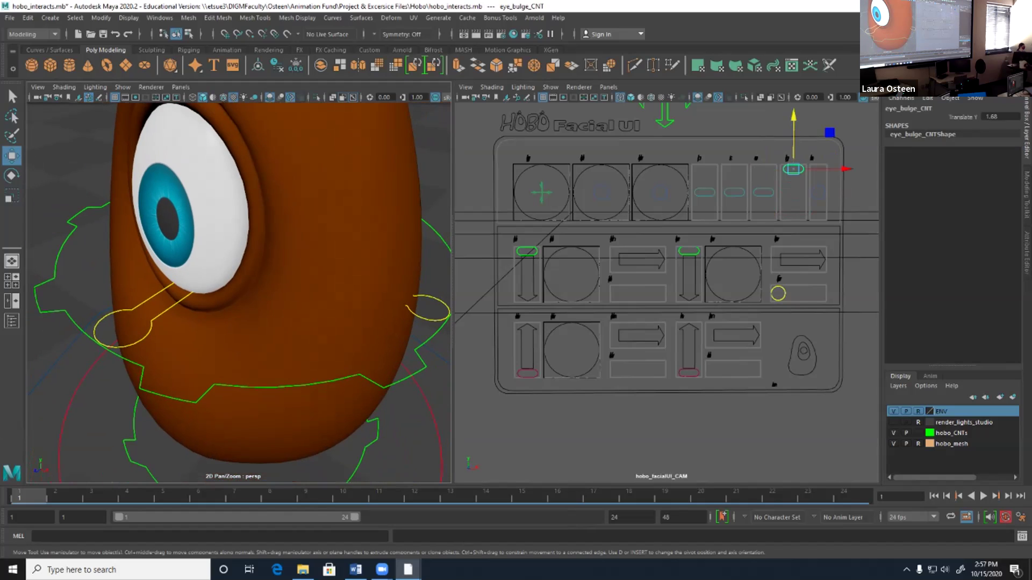
# Try lowering the eye_cover control about 0.85 units in combination with the eye_bulge control, and undo the moves of both.
pyautogui.click(763, 192)
pyautogui.moveTo(763, 192); pyautogui.dragTo(763, 205)
pyautogui.click(797, 169)
pyautogui.moveTo(794, 169)
pyautogui.mouseDown()
pyautogui.moveTo(793, 200)
pyautogui.moveTo(793, 168)
pyautogui.mouseUp()
pyautogui.hotkey('ctrl', 'z')
pyautogui.hotkey('ctrl', 'z')
pyautogui.hotkey('ctrl', 'z')
pyautogui.hotkey('ctrl', 'z')
pyautogui.hotkey('ctrl', 'z')
pyautogui.hotkey('ctrl', 'z')
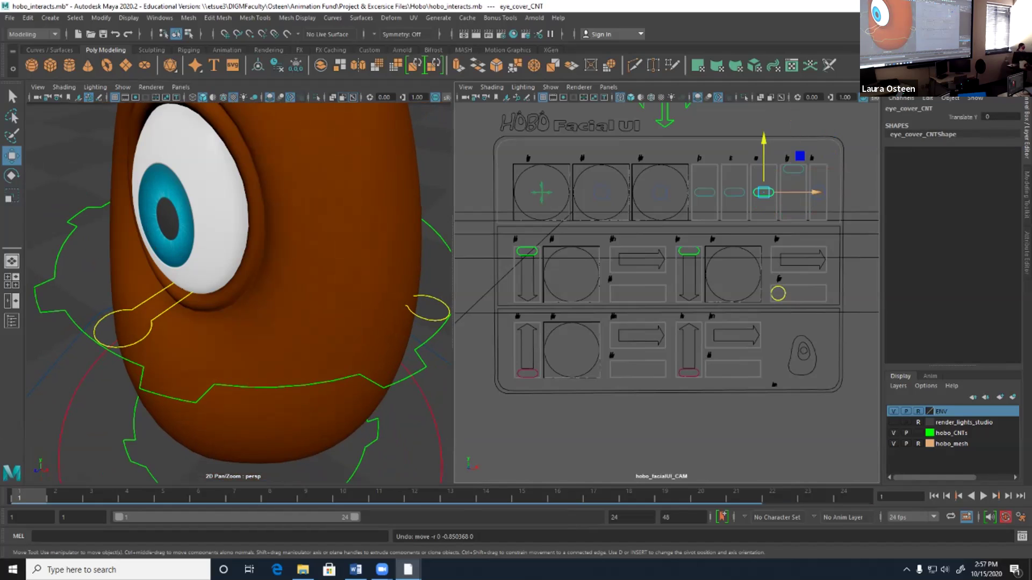
pyautogui.hotkey('ctrl', 'z')
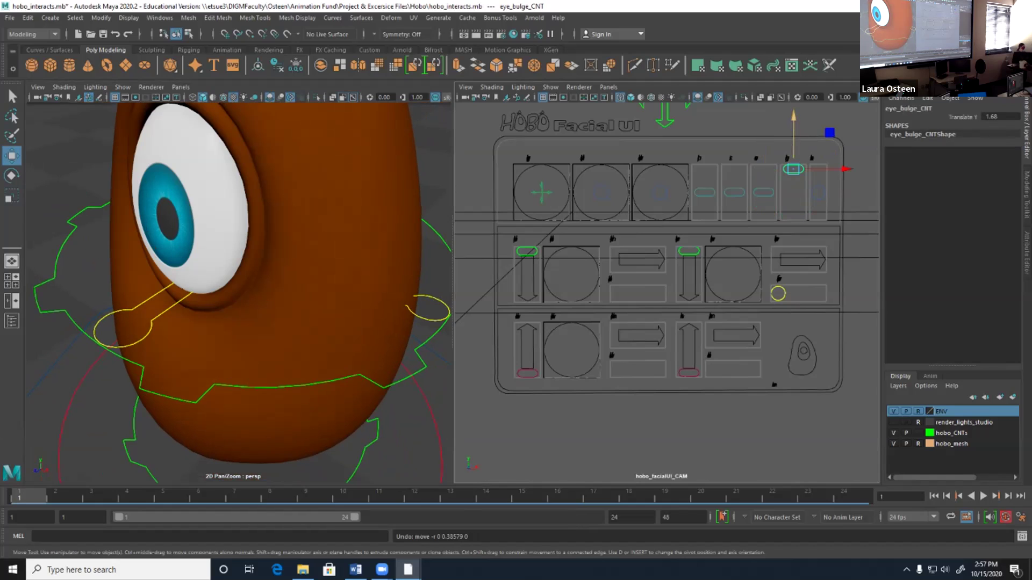
pyautogui.hotkey('ctrl', 'z')
pyautogui.hotkey('ctrl', 'z')
pyautogui.hotkey('ctrl', 'z')
# Try moving the facial UI's eye_extra_Scale control up to 1.99 and down below 0, and undo the moves.
pyautogui.moveTo(817, 192); pyautogui.dragTo(818, 165)
pyautogui.keyDown('alt'); pyautogui.moveTo(237, 290); pyautogui.dragTo(282, 273); pyautogui.keyUp('alt')
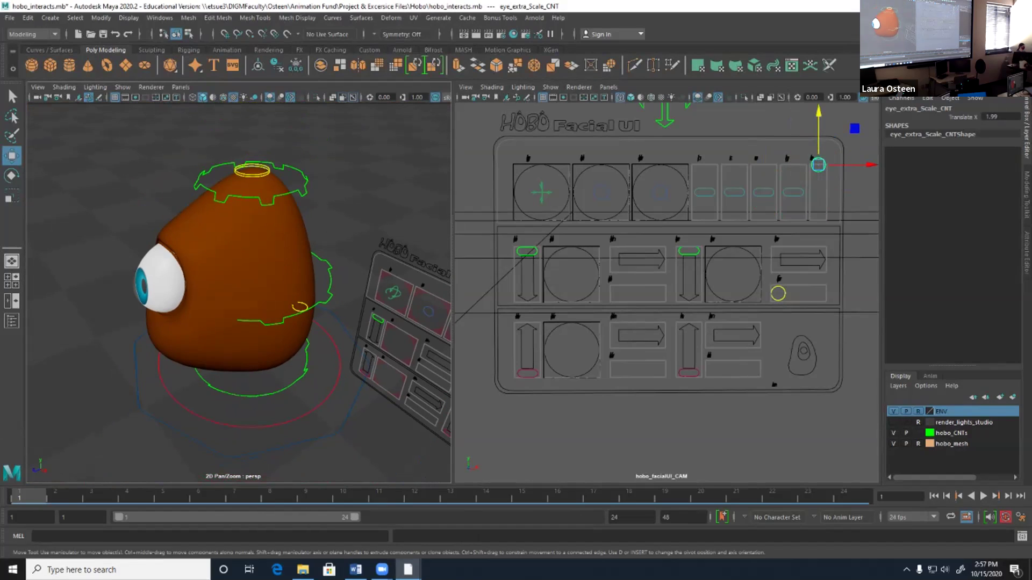
pyautogui.moveTo(818, 165); pyautogui.dragTo(817, 207)
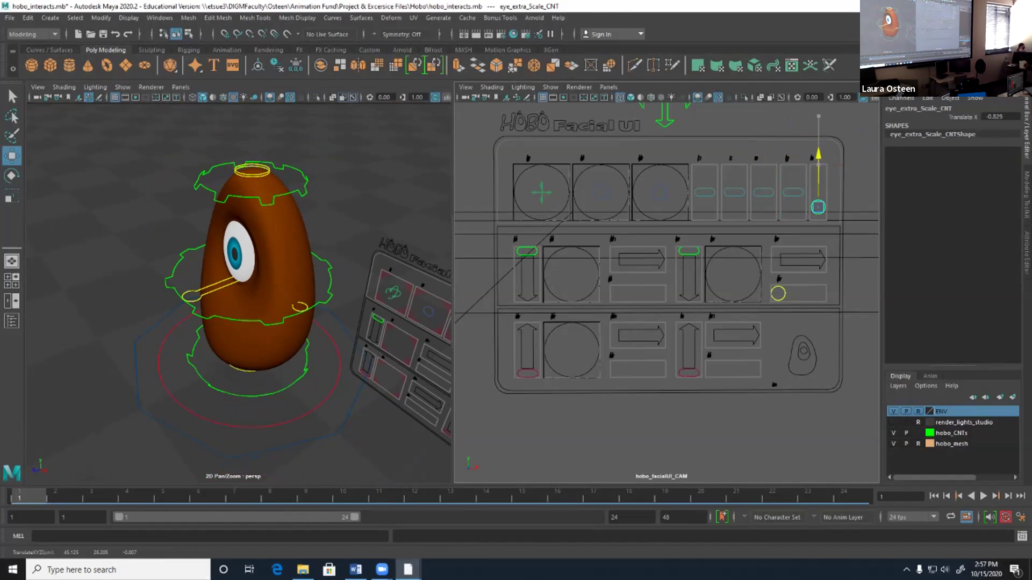
pyautogui.hotkey('ctrl', 'z')
pyautogui.hotkey('ctrl', 'z')
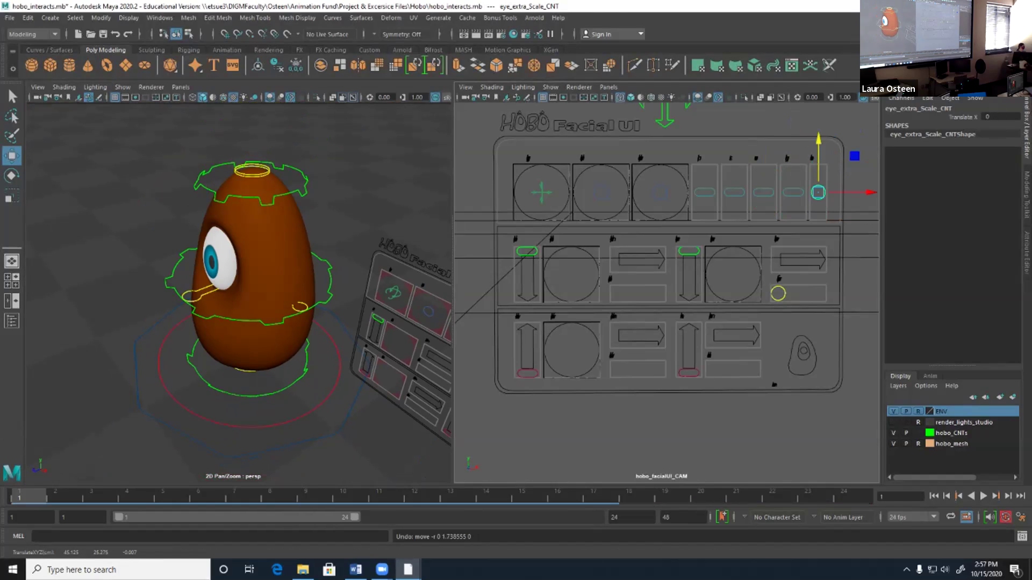
pyautogui.keyDown('alt'); pyautogui.moveTo(237, 290); pyautogui.dragTo(258, 288); pyautogui.keyUp('alt')
pyautogui.scroll(6, 237, 290)
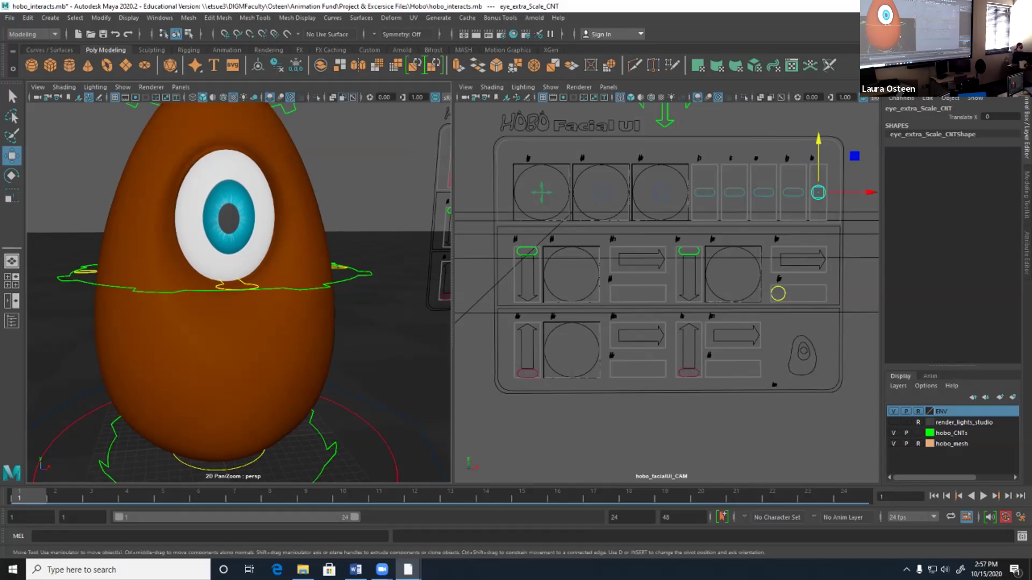
# Try lowering the upperlid control and moving the upperlid_shape control to about 0.97 in X and 0.93 in Y, and undo the moves.
pyautogui.keyDown('alt'); pyautogui.moveTo(236, 290); pyautogui.dragTo(241, 279); pyautogui.keyUp('alt')
pyautogui.scroll(4, 236, 290)
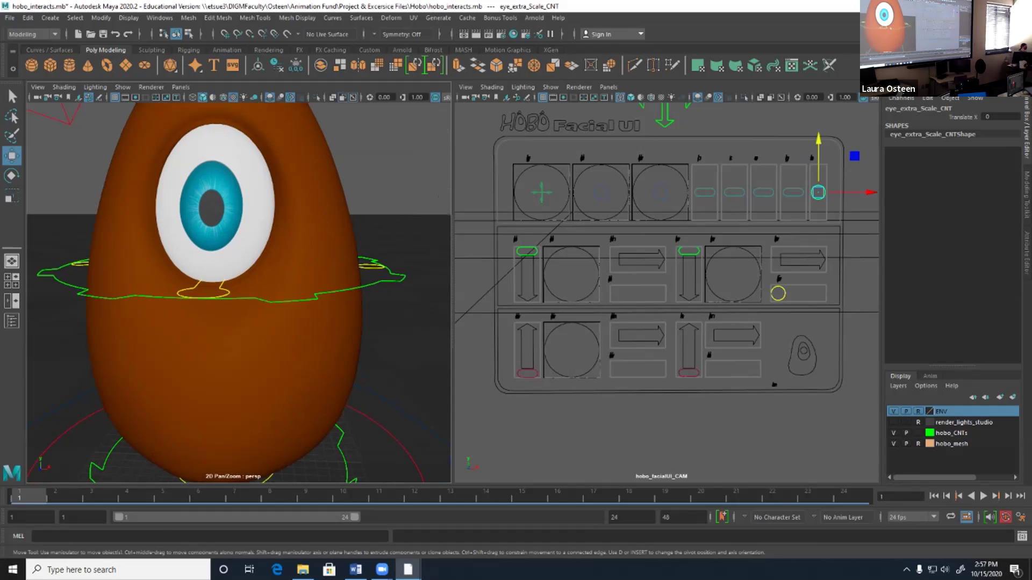
pyautogui.click(527, 251)
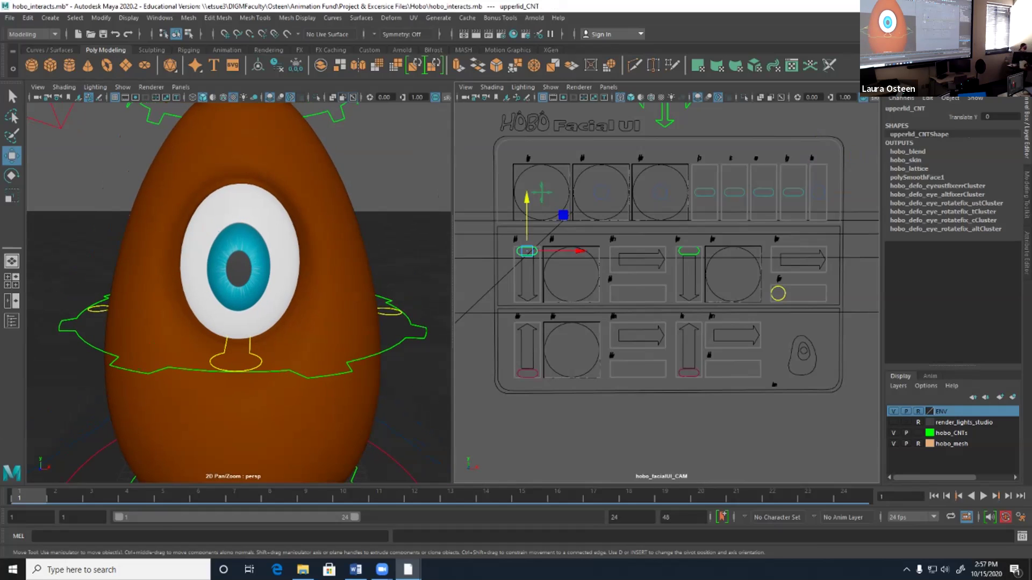
pyautogui.moveTo(526, 226); pyautogui.dragTo(527, 272)
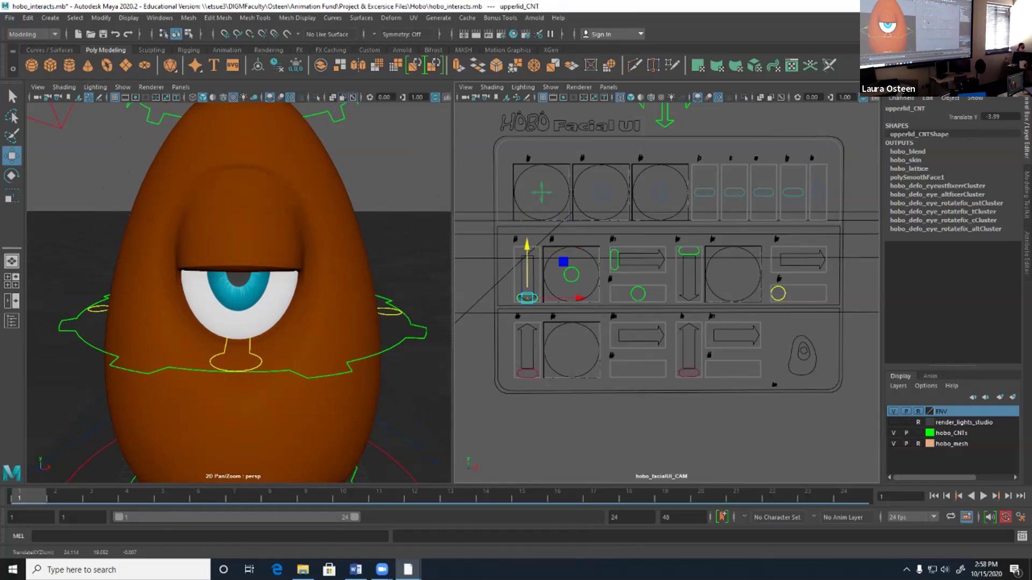
pyautogui.click(571, 275)
pyautogui.moveTo(607, 238); pyautogui.dragTo(620, 225)
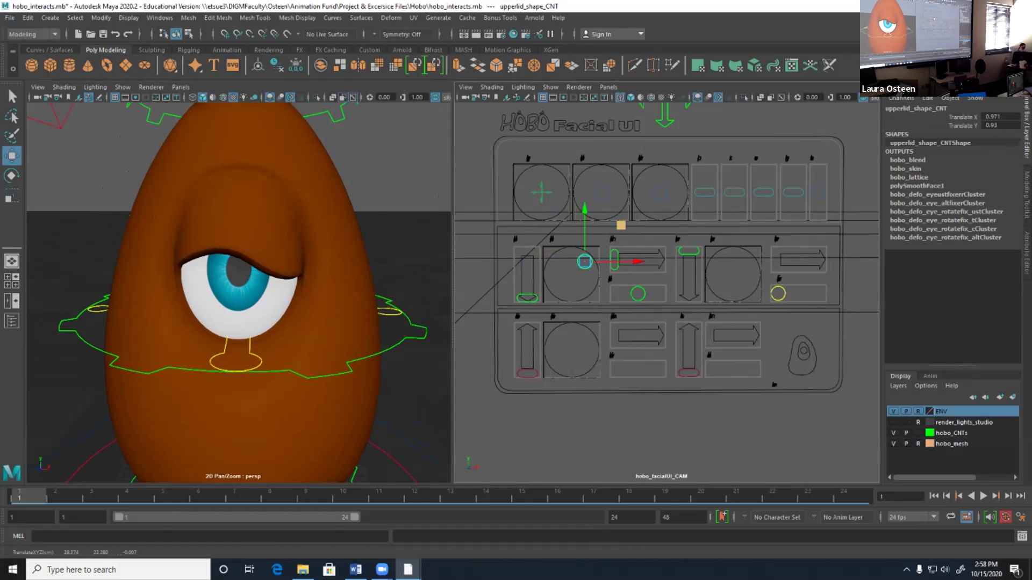
pyautogui.hotkey('ctrl', 'z')
pyautogui.hotkey('ctrl', 'z')
pyautogui.hotkey('ctrl', 'z')
pyautogui.hotkey('ctrl', 'z')
pyautogui.hotkey('ctrl', 'z')
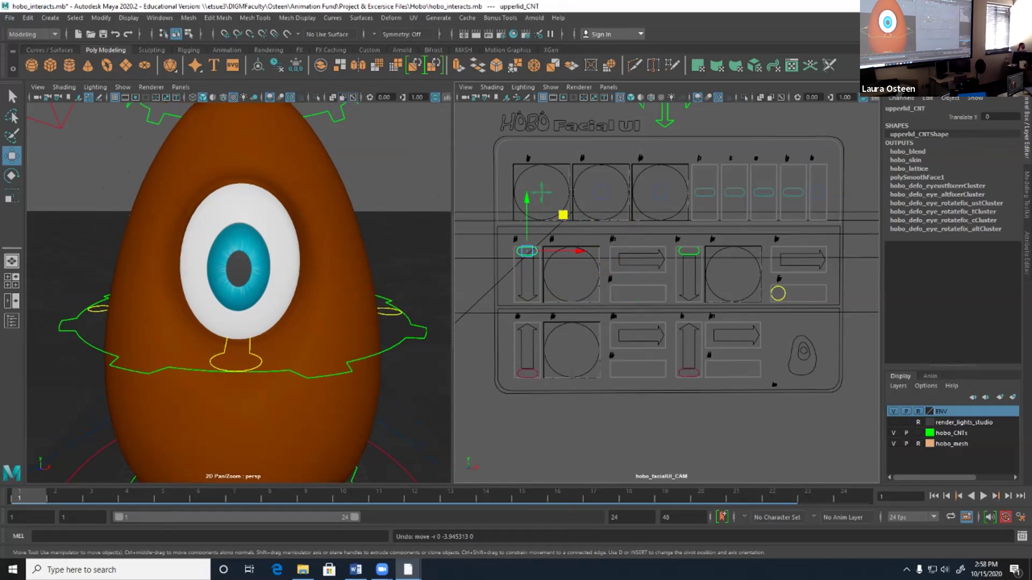
# Lower the upperlid control to about -1.08 in Y, try the upperlid_sideToSide control up to about 1.01 in X, and undo the side-to-side move.
pyautogui.moveTo(526, 209); pyautogui.dragTo(527, 224)
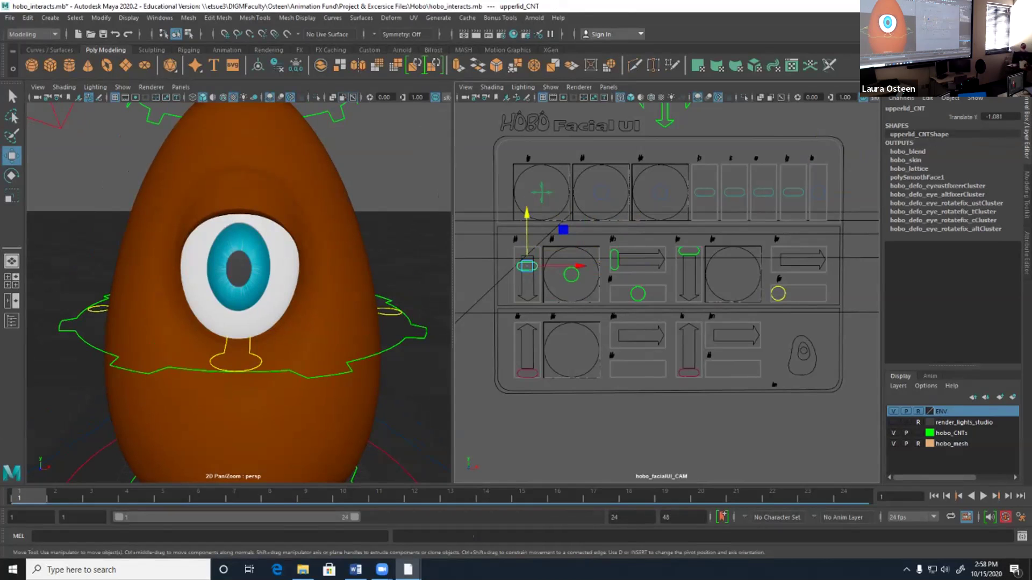
pyautogui.click(614, 260)
pyautogui.moveTo(666, 260); pyautogui.dragTo(643, 294)
pyautogui.click(638, 294)
pyautogui.hotkey('ctrl', 'z')
pyautogui.hotkey('ctrl', 'z')
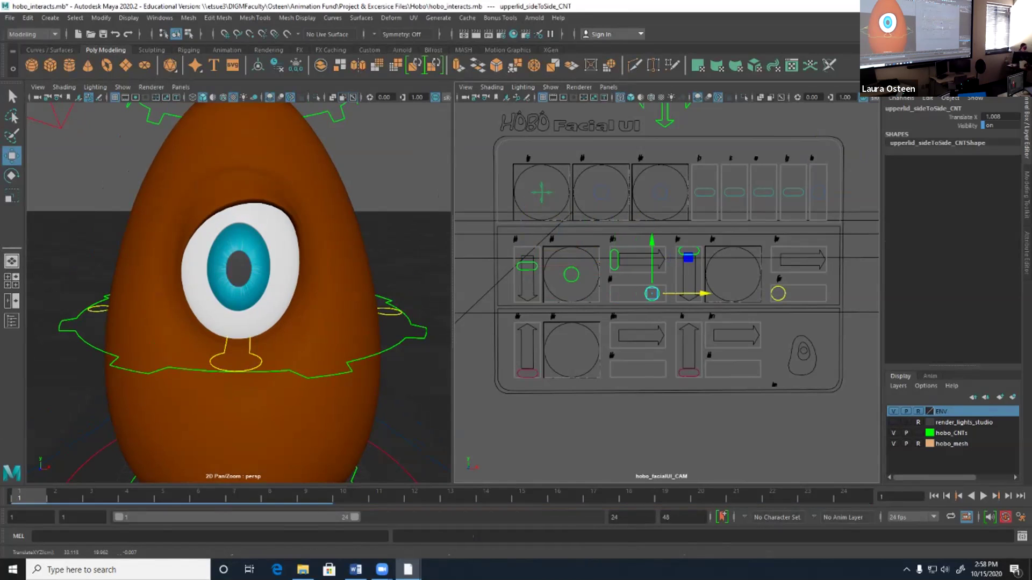
pyautogui.hotkey('ctrl', 'z')
pyautogui.hotkey('ctrl', 'z')
pyautogui.hotkey('ctrl', 'z')
pyautogui.hotkey('ctrl', 'z')
pyautogui.hotkey('ctrl', 'z')
pyautogui.hotkey('ctrl', 'z')
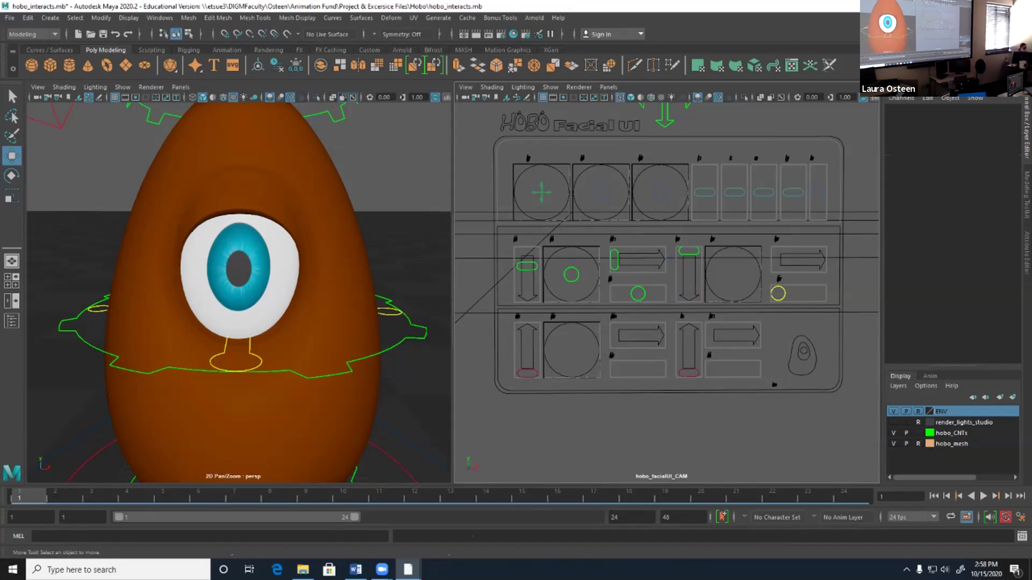
# Lower the upperlid control further to half-close the eye and try the eyebrow control around -0.62 in Y.
pyautogui.click(689, 261)
pyautogui.moveTo(689, 231); pyautogui.dragTo(689, 236)
pyautogui.keyDown('alt'); pyautogui.moveTo(236, 268); pyautogui.dragTo(188, 268); pyautogui.keyUp('alt')
pyautogui.click(527, 266)
pyautogui.moveTo(527, 236); pyautogui.dragTo(527, 254)
pyautogui.keyDown('alt'); pyautogui.moveTo(188, 268); pyautogui.dragTo(236, 268); pyautogui.keyUp('alt')
pyautogui.click(688, 267)
pyautogui.moveTo(688, 236); pyautogui.dragTo(688, 228)
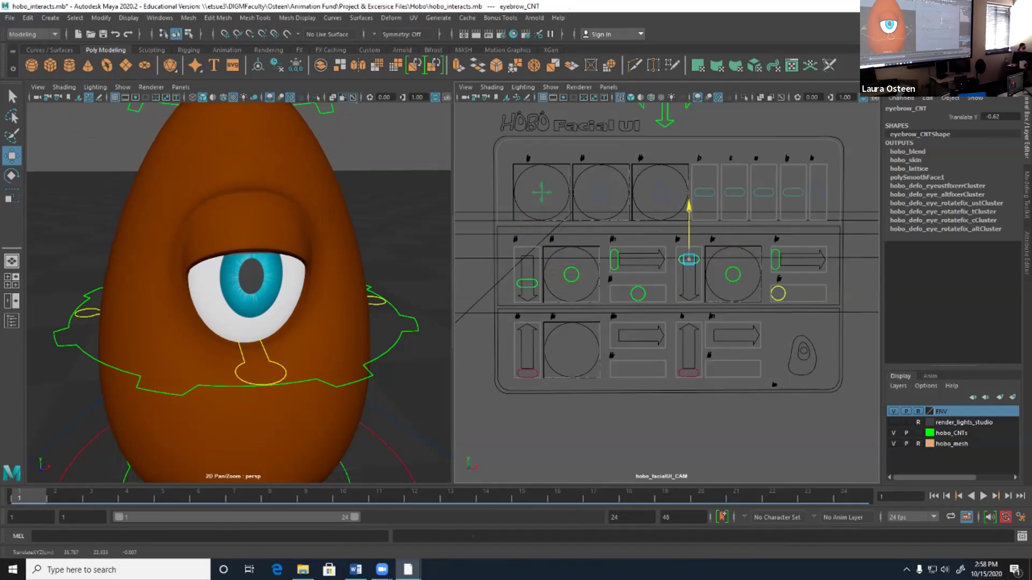
# Try the eyebrow_shape control at about -0.48 in X and 0.24 in Y and the eyebrow_shrink control up to about 2.07, and undo the moves.
pyautogui.click(732, 274)
pyautogui.moveTo(769, 238)
pyautogui.mouseDown()
pyautogui.moveTo(749, 237)
pyautogui.moveTo(769, 242)
pyautogui.moveTo(748, 246)
pyautogui.moveTo(742, 228)
pyautogui.moveTo(764, 233)
pyautogui.mouseUp()
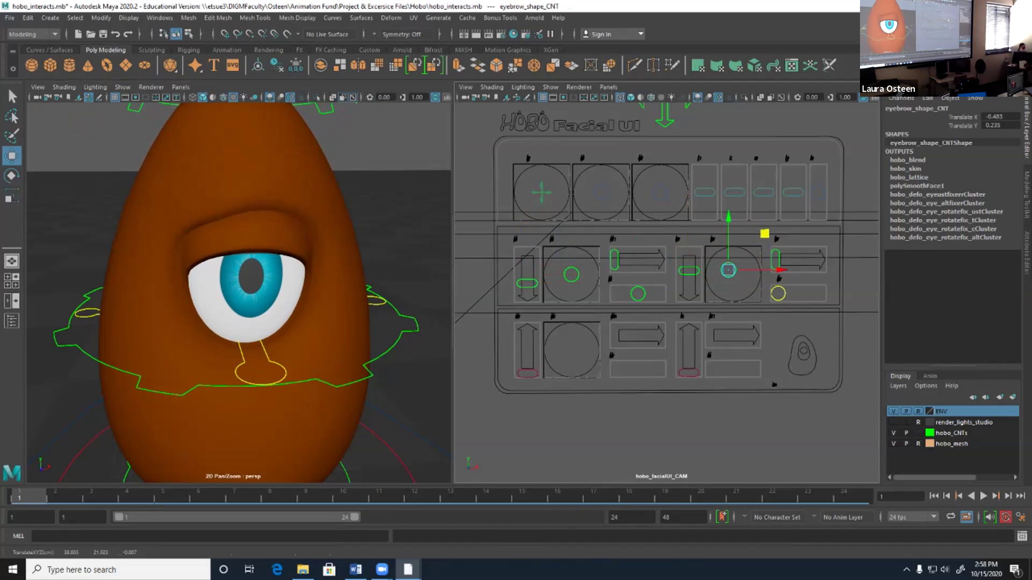
pyautogui.hotkey('ctrl', 'z')
pyautogui.click(775, 260)
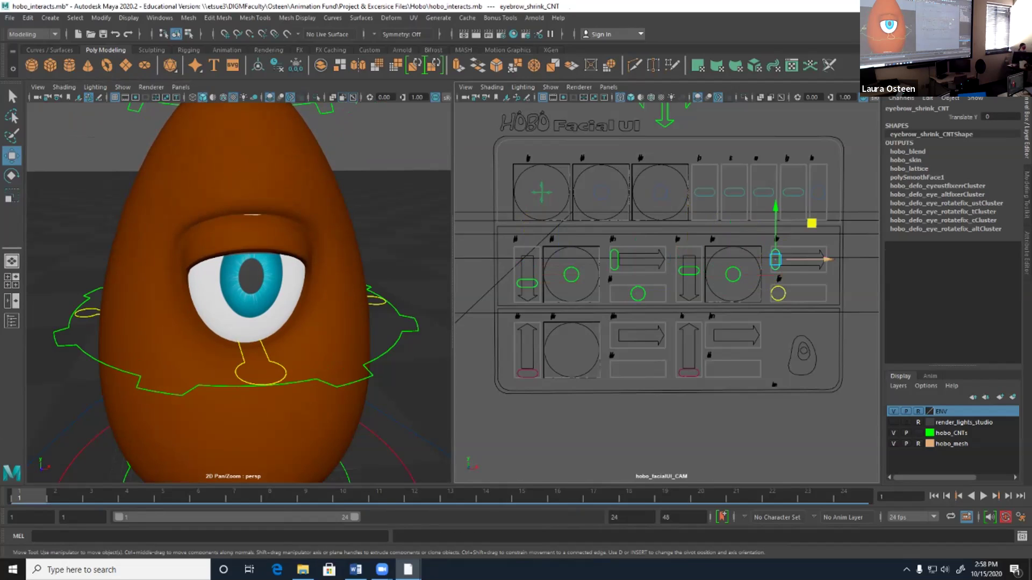
pyautogui.moveTo(774, 260); pyautogui.dragTo(803, 260)
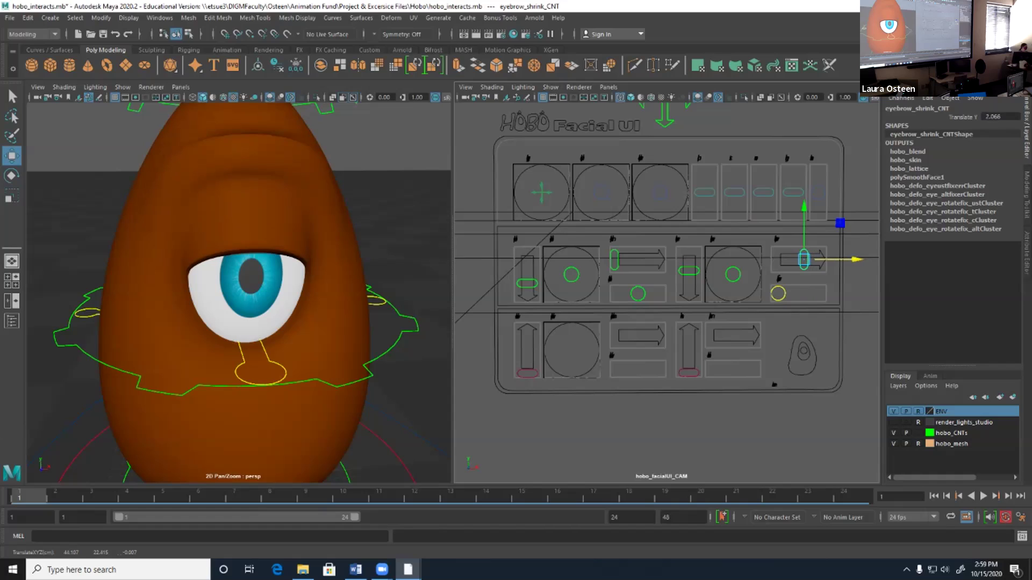
pyautogui.hotkey('ctrl', 'z')
pyautogui.hotkey('ctrl', 'z')
# Try the eyebrow_fixer control between about -1.48 and -1.25 in X, and set its Translate X to 0.
pyautogui.moveTo(817, 293)
pyautogui.mouseDown()
pyautogui.moveTo(847, 293)
pyautogui.moveTo(816, 292)
pyautogui.mouseUp()
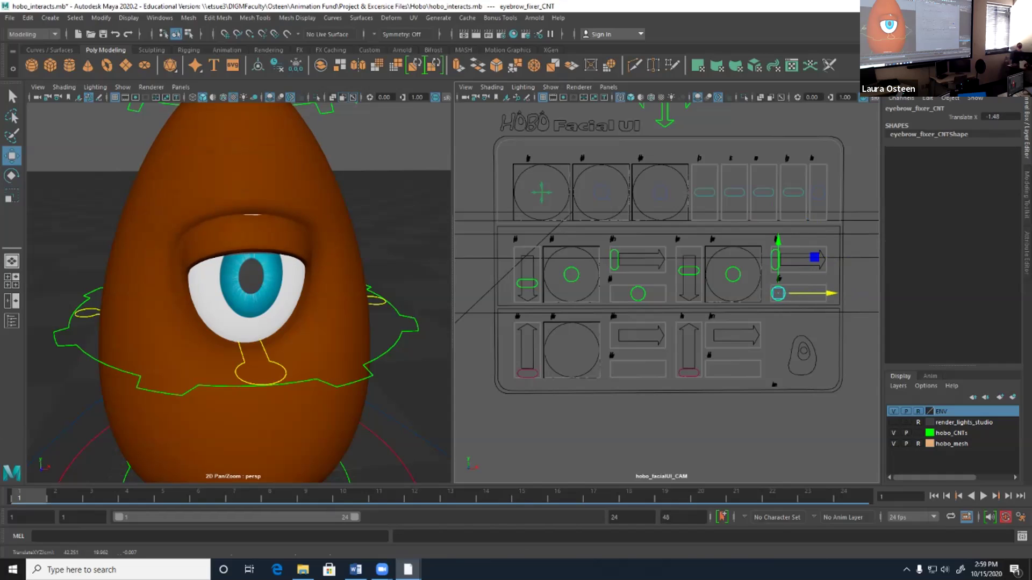
pyautogui.moveTo(817, 293); pyautogui.dragTo(820, 293)
pyautogui.moveTo(237, 291)
pyautogui.keyDown('alt'); pyautogui.mouseDown()
pyautogui.moveTo(301, 290)
pyautogui.moveTo(242, 293)
pyautogui.mouseUp(); pyautogui.keyUp('alt')
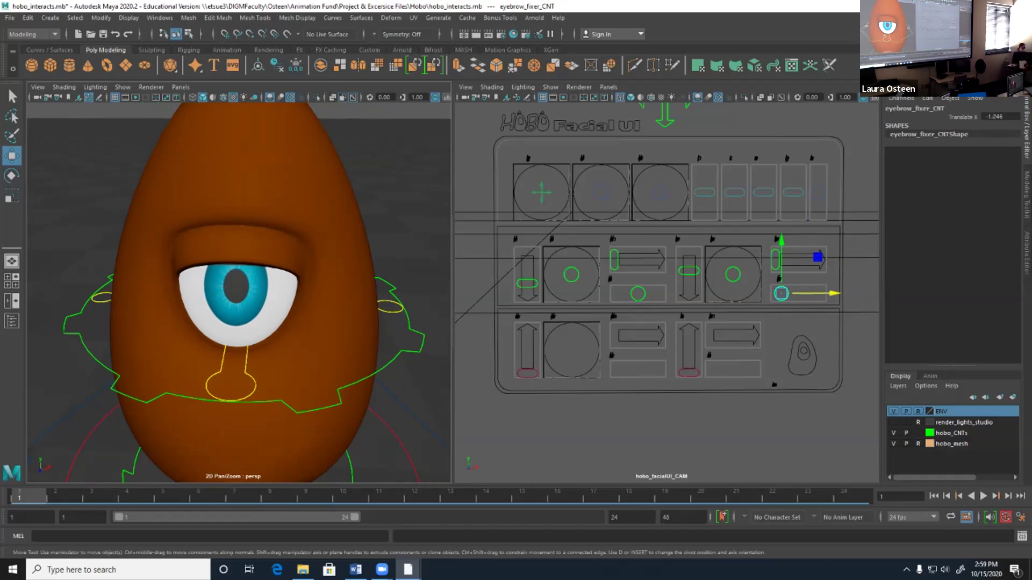
pyautogui.moveTo(214, 279)
pyautogui.keyDown('alt'); pyautogui.mouseDown()
pyautogui.moveTo(236, 271)
pyautogui.moveTo(201, 271)
pyautogui.mouseUp(); pyautogui.keyUp('alt')
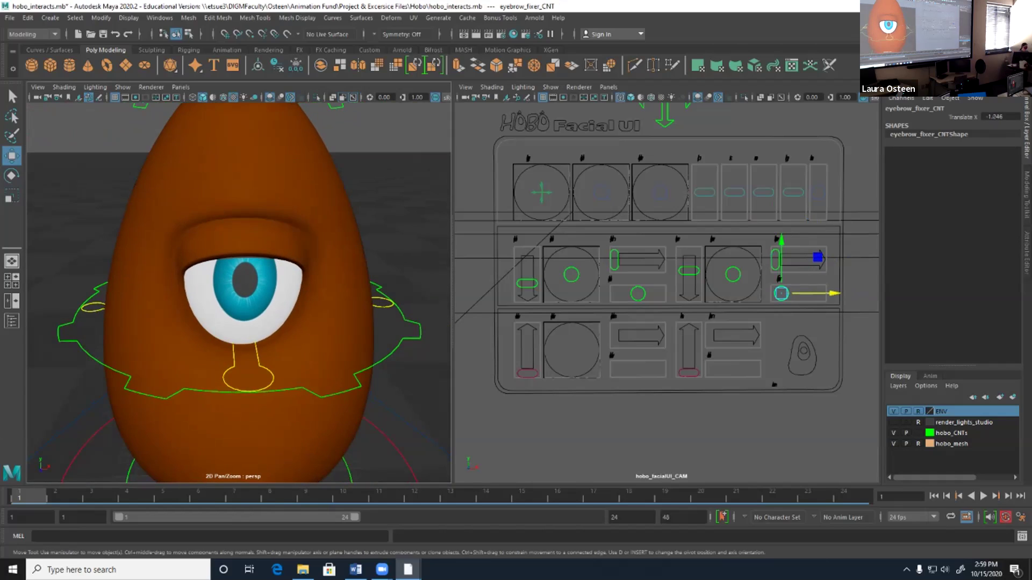
pyautogui.click(1000, 116)
pyautogui.write('0')
pyautogui.press('Return')
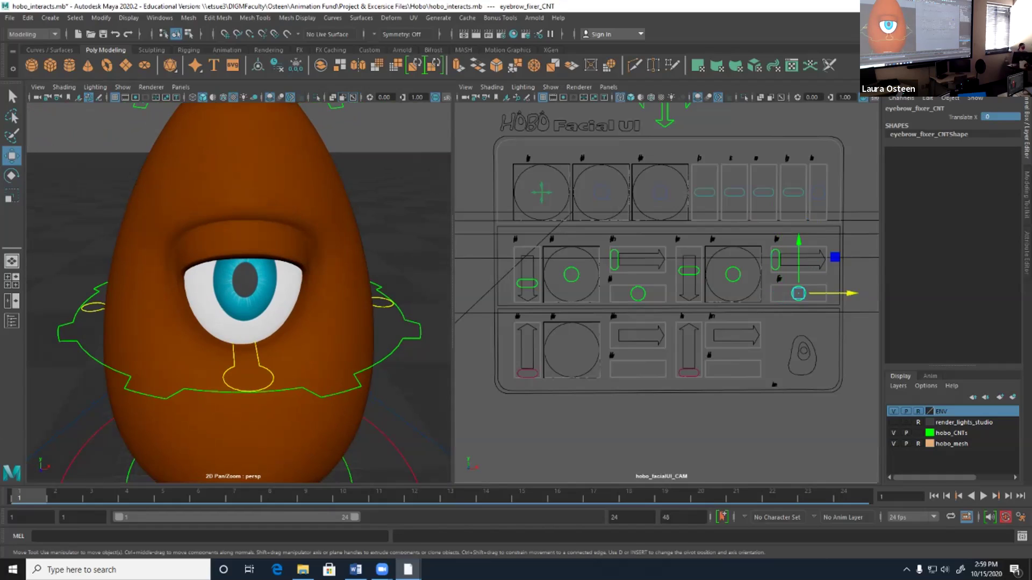
# Check the eyebrow_shrink and eyebrow_shape controls and reset the eyebrow control's Translate Y to 0.
pyautogui.click(774, 260)
pyautogui.click(732, 274)
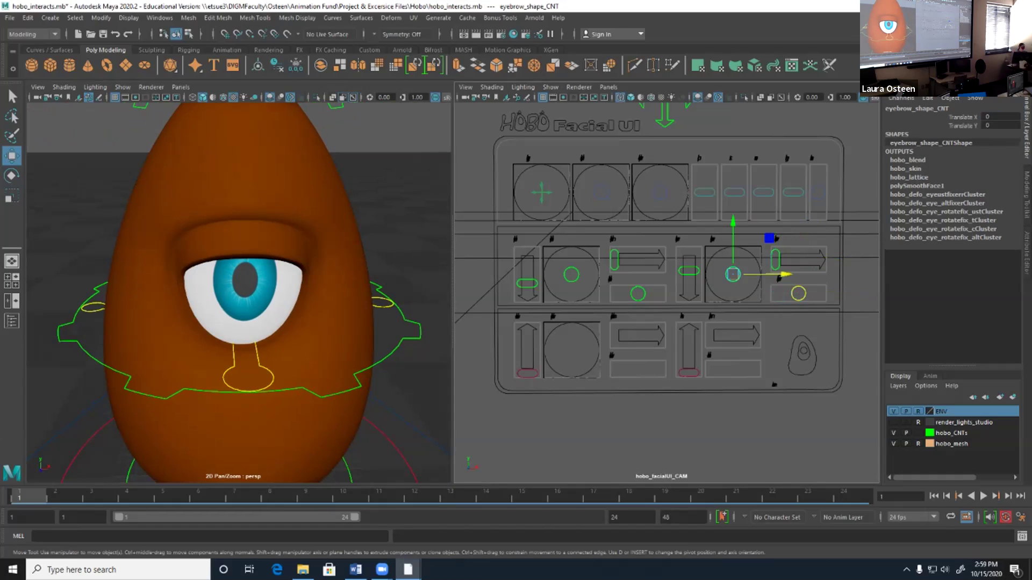
pyautogui.click(689, 271)
pyautogui.click(1000, 116)
pyautogui.write('0')
pyautogui.press('Return')
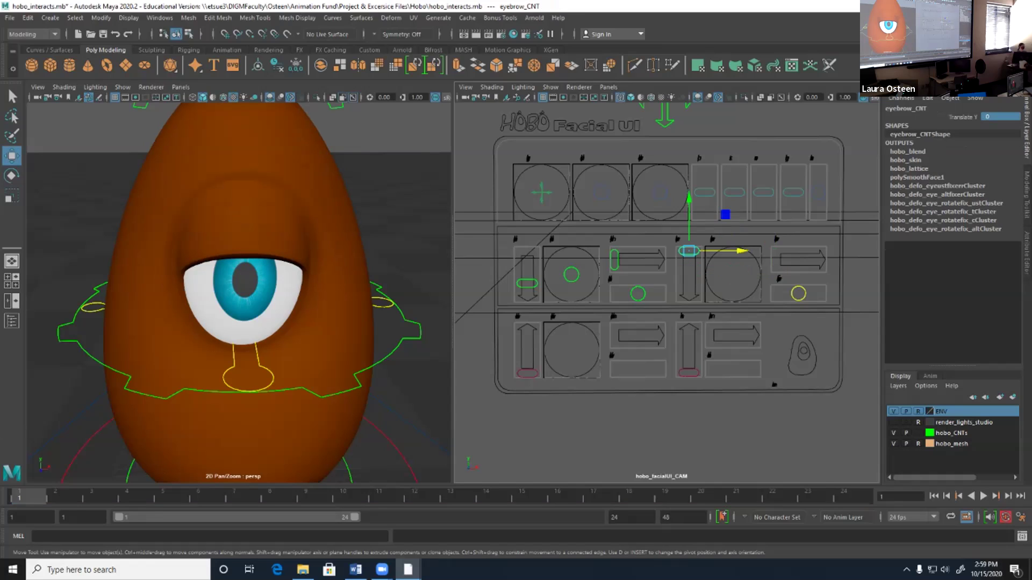
# Check the upperlid_sideToSide and upperlid_shape controls and reset the upperlid control's Translate Y to 0.
pyautogui.click(638, 293)
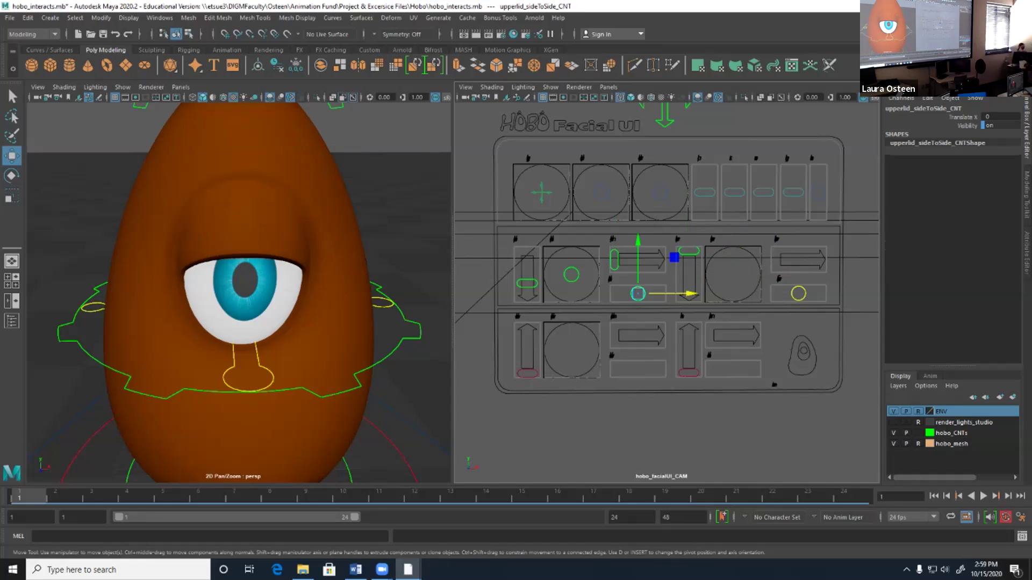
pyautogui.click(572, 274)
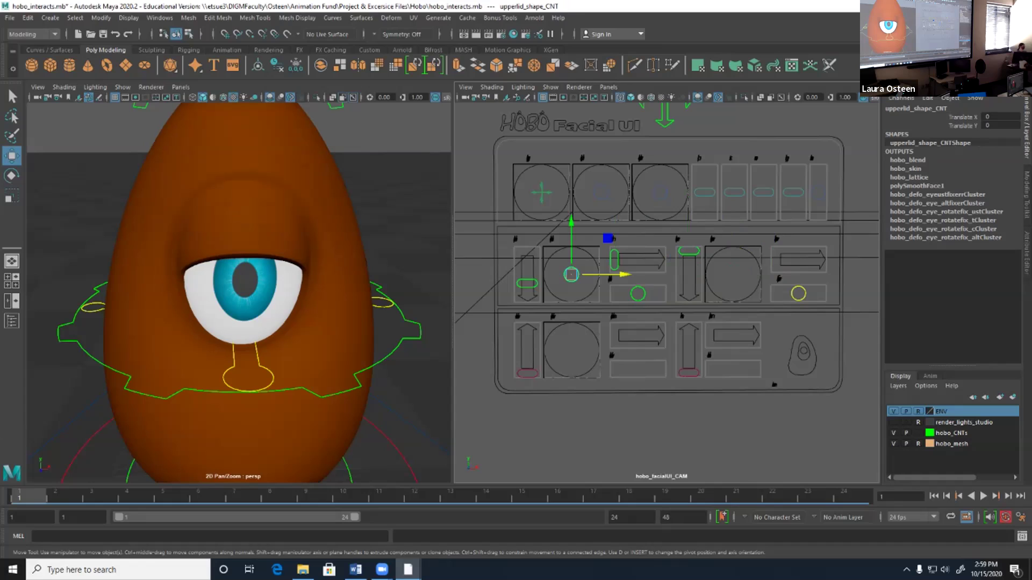
pyautogui.click(526, 283)
pyautogui.click(999, 117)
pyautogui.write('0')
pyautogui.press('Return')
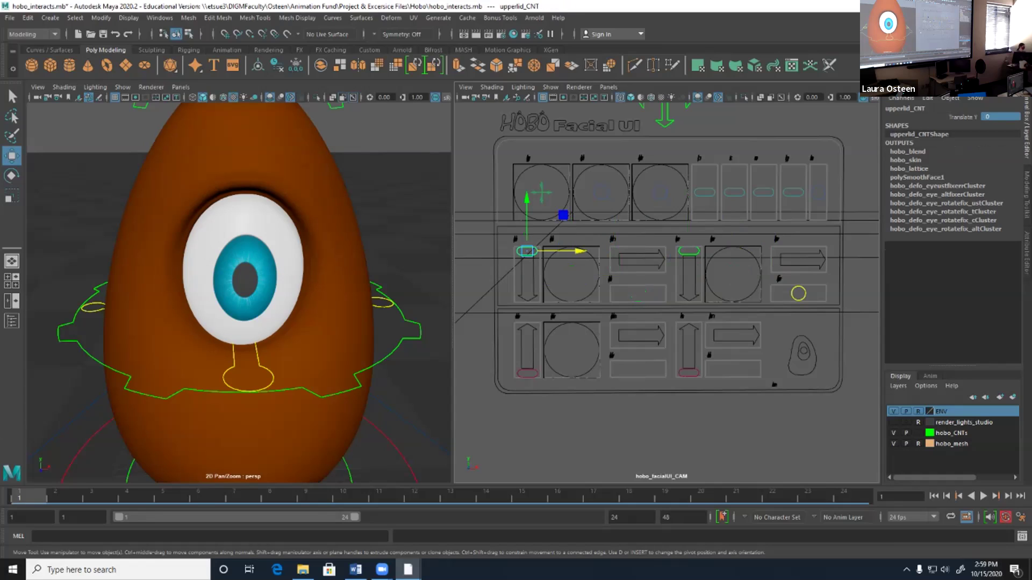
# Raise the lowerlid control to 3.4 in Y and move the lowerlid_shape control slightly, to about -0.04 in X and 0.12 in Y.
pyautogui.click(526, 373)
pyautogui.moveTo(527, 338); pyautogui.dragTo(527, 292)
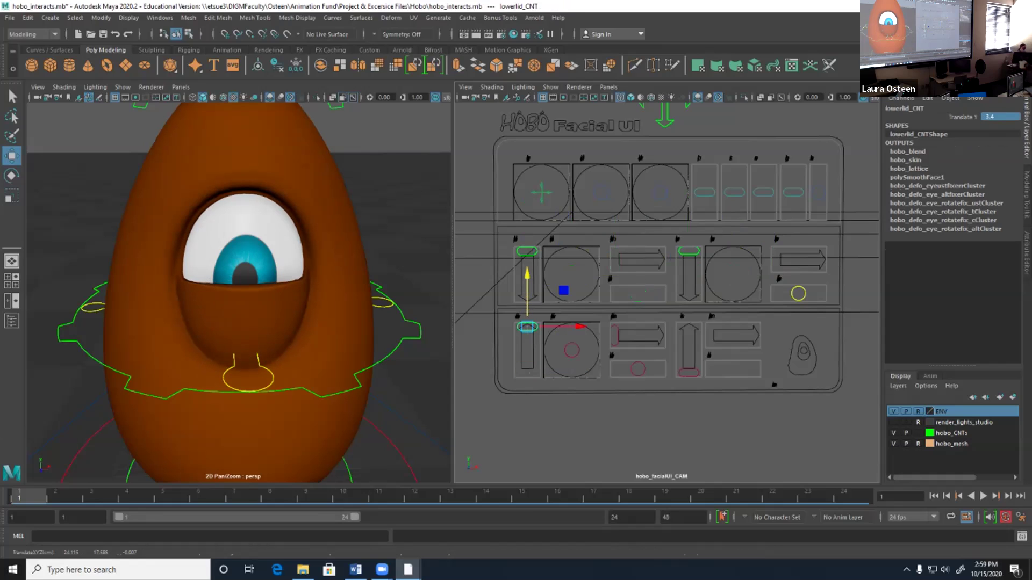
pyautogui.click(562, 350)
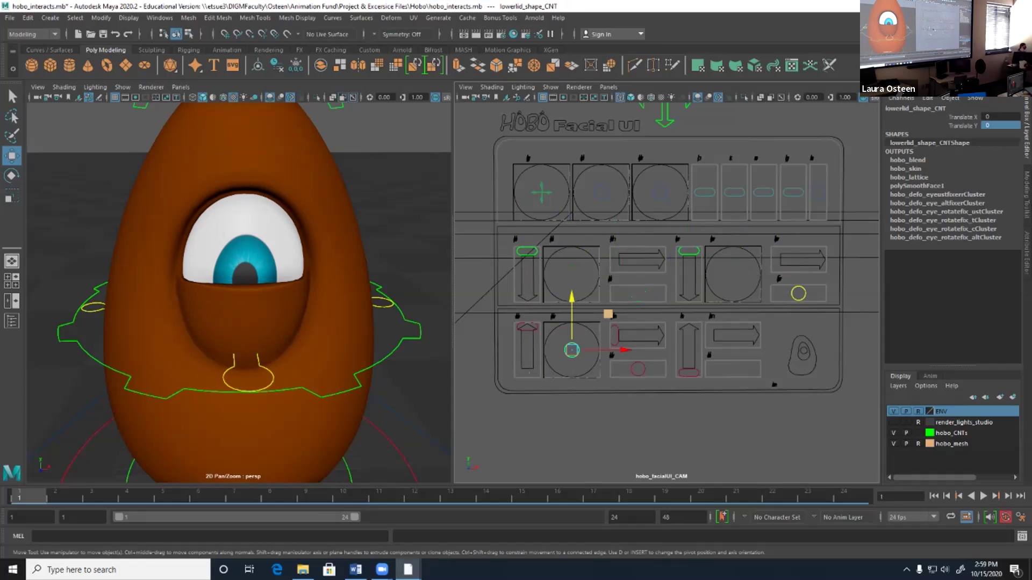
pyautogui.moveTo(562, 350)
pyautogui.mouseDown()
pyautogui.moveTo(585, 349)
pyautogui.moveTo(557, 348)
pyautogui.moveTo(583, 349)
pyautogui.moveTo(571, 348)
pyautogui.mouseUp()
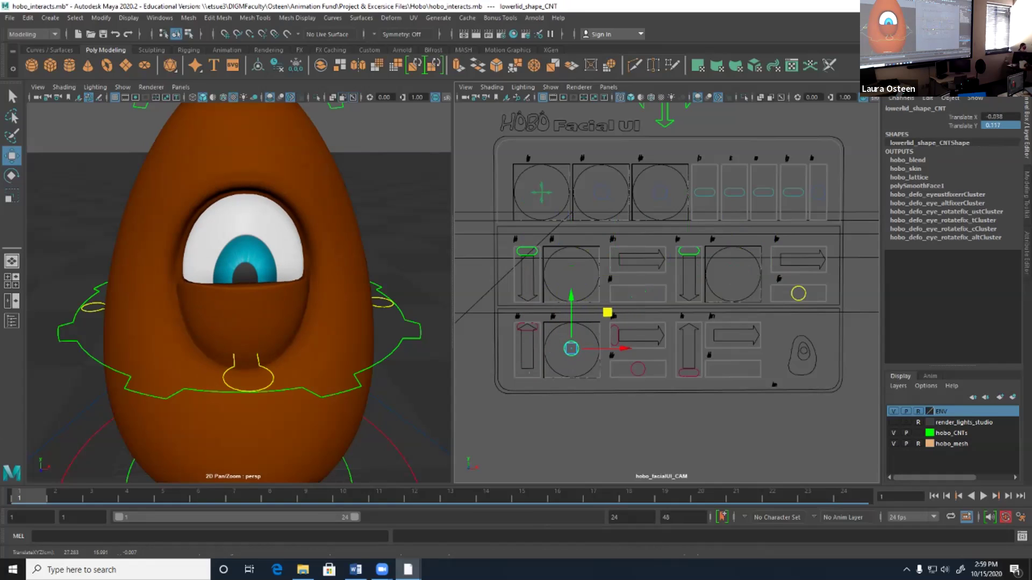
# Try the lower lid's horizontal arrow slider and the lowerlid_sideTOside control while viewing the eye from the side, and undo the moves.
pyautogui.click(613, 336)
pyautogui.moveTo(658, 336)
pyautogui.mouseDown()
pyautogui.moveTo(709, 335)
pyautogui.moveTo(662, 335)
pyautogui.mouseUp()
pyautogui.keyDown('alt'); pyautogui.moveTo(269, 269); pyautogui.dragTo(226, 263); pyautogui.keyUp('alt')
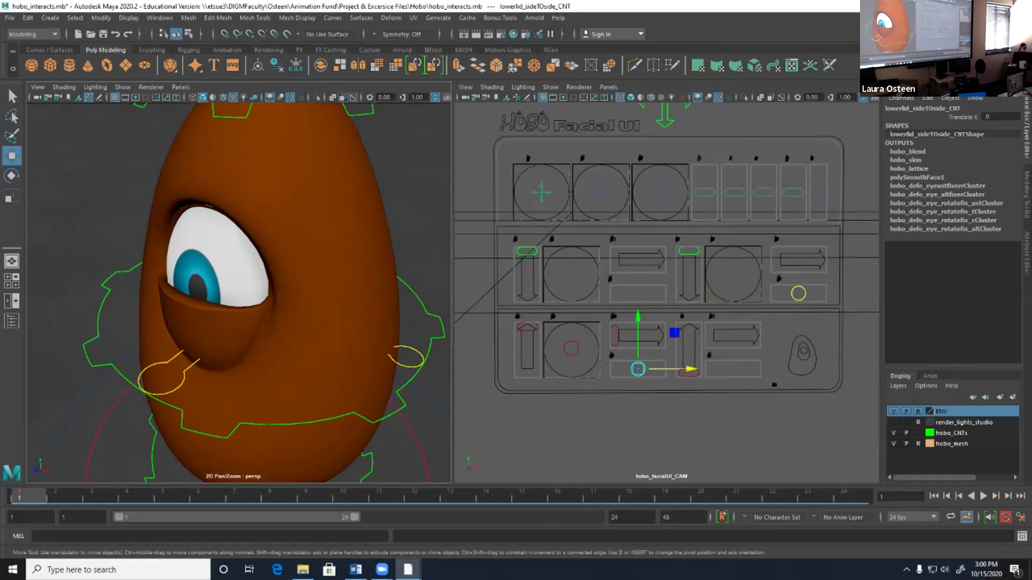
pyautogui.moveTo(658, 335); pyautogui.dragTo(667, 335)
pyautogui.click(638, 369)
pyautogui.moveTo(638, 369)
pyautogui.mouseDown()
pyautogui.moveTo(658, 368)
pyautogui.moveTo(618, 369)
pyautogui.mouseUp()
pyautogui.hotkey('ctrl', 'z')
pyautogui.hotkey('ctrl', 'z')
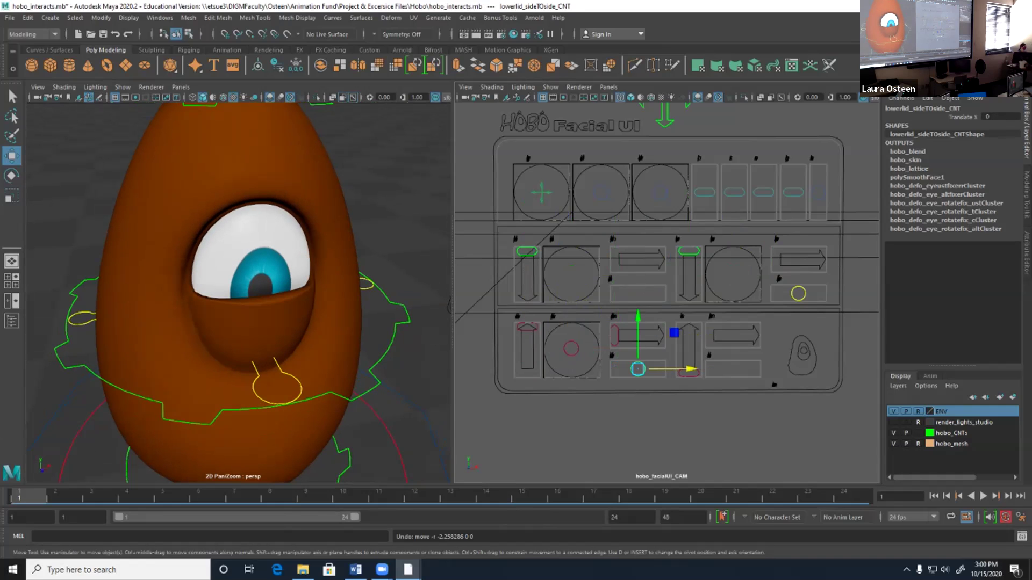
# Raise the cheek control to about 1.45 in Y and try the cheek_compress and cheek_sideToside controls, the latter at about -0.21 in X.
pyautogui.click(688, 373)
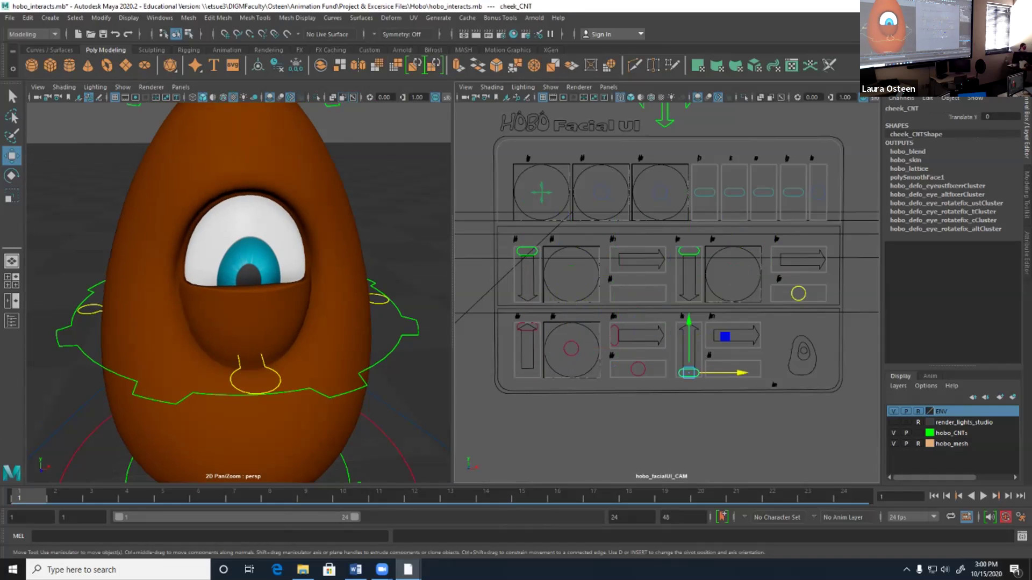
pyautogui.moveTo(689, 323)
pyautogui.mouseDown()
pyautogui.moveTo(688, 272)
pyautogui.moveTo(688, 302)
pyautogui.mouseUp()
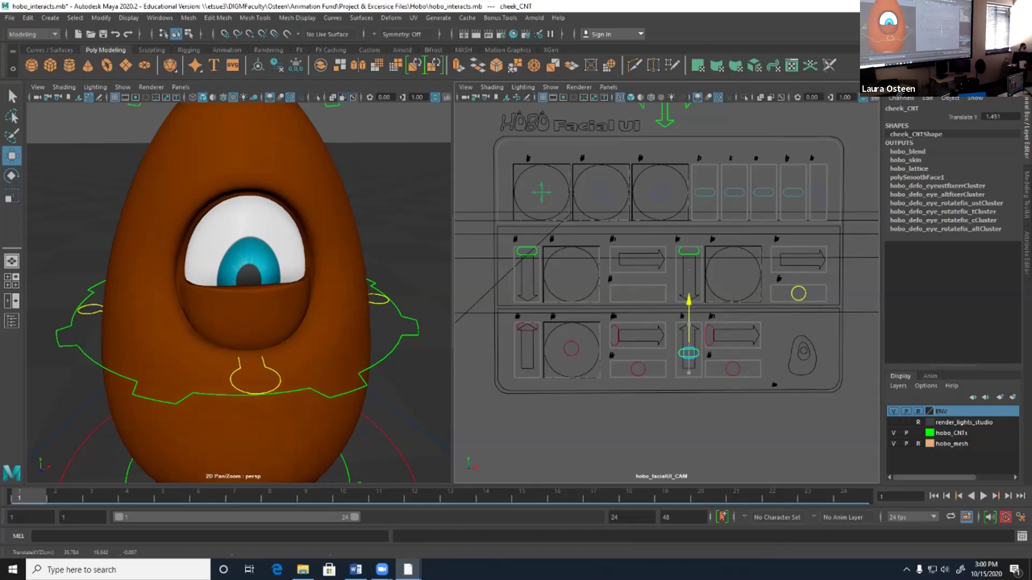
pyautogui.click(709, 335)
pyautogui.moveTo(709, 336); pyautogui.dragTo(729, 368)
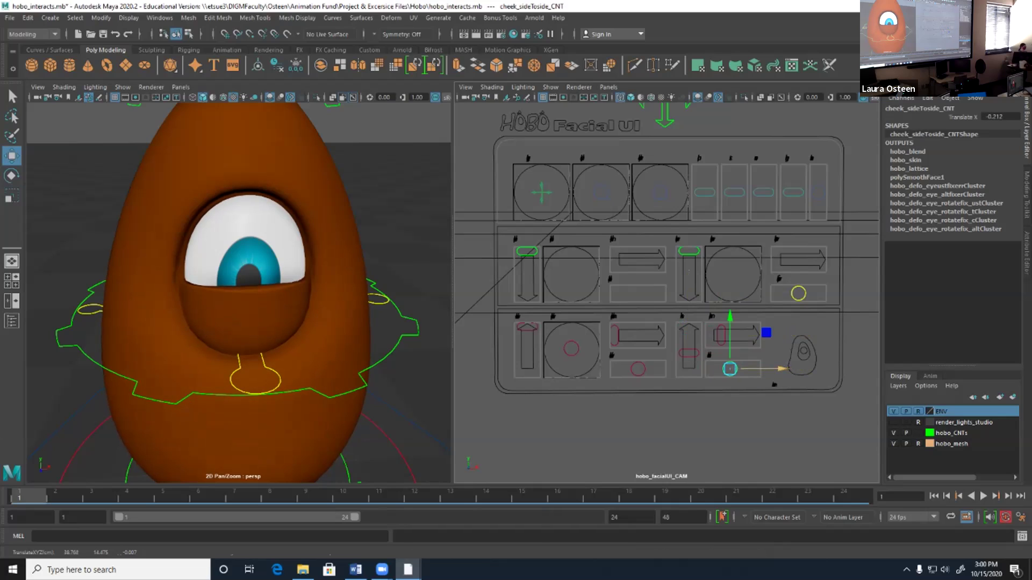
# Reset the cheek_sideToside, cheek_compress and cheek controls to 0.
pyautogui.click(1000, 116)
pyautogui.write('0')
pyautogui.press('Return')
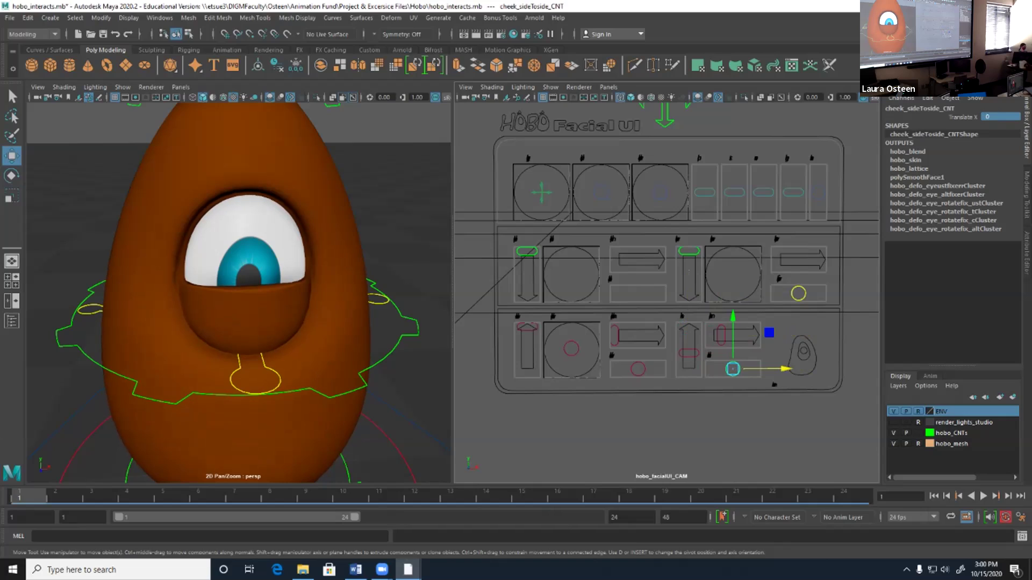
pyautogui.click(720, 336)
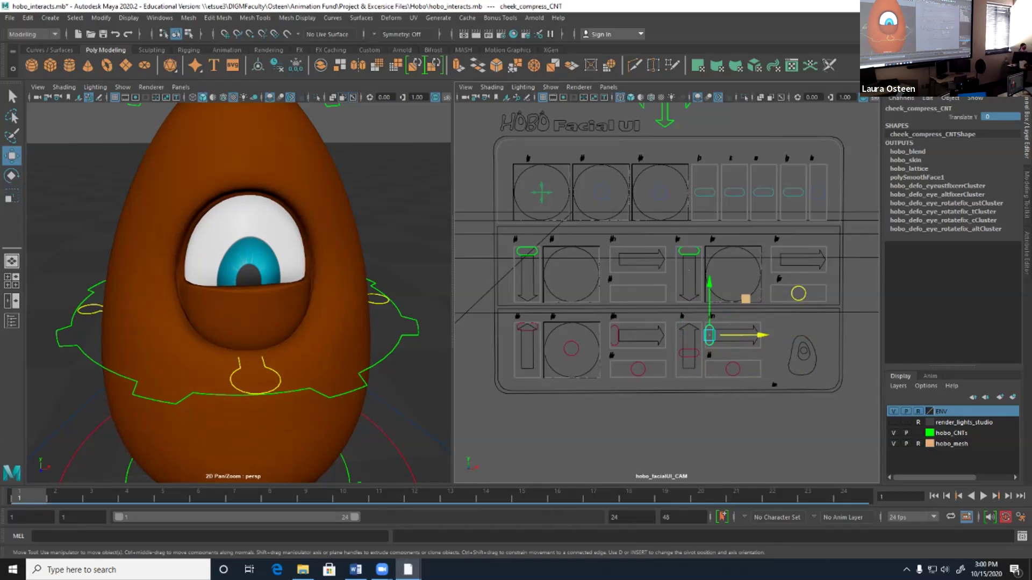
pyautogui.click(688, 353)
pyautogui.write('0')
pyautogui.press('Return')
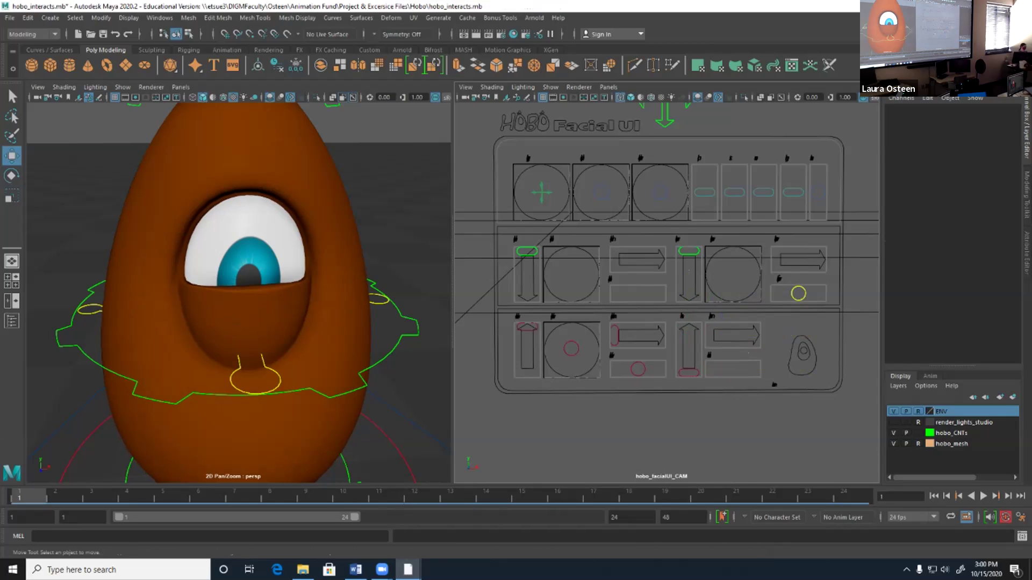
# Reset the lowerlid_sideTOside, lowerlid_shape and lowerlid controls to 0.
pyautogui.click(638, 369)
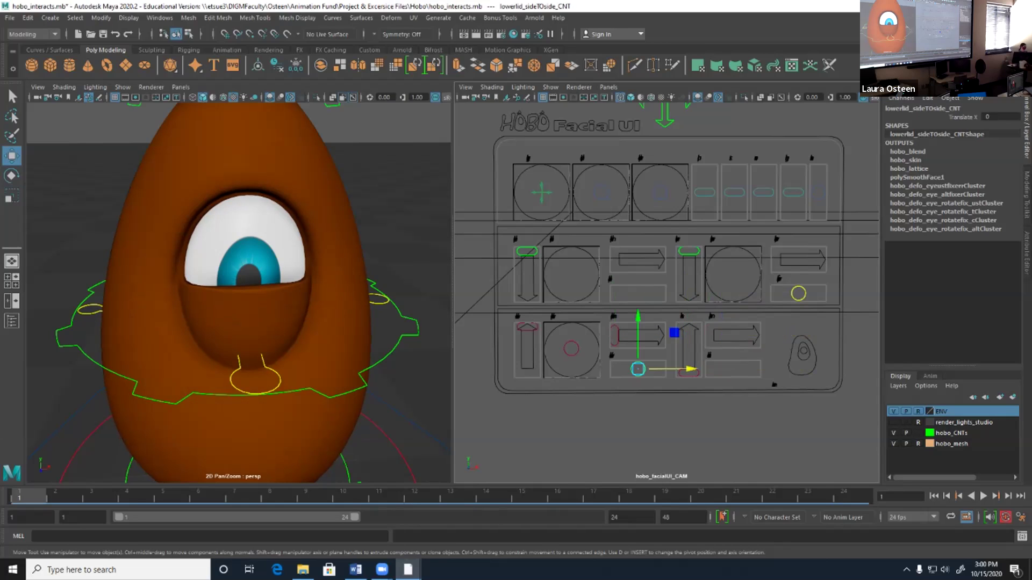
pyautogui.click(571, 348)
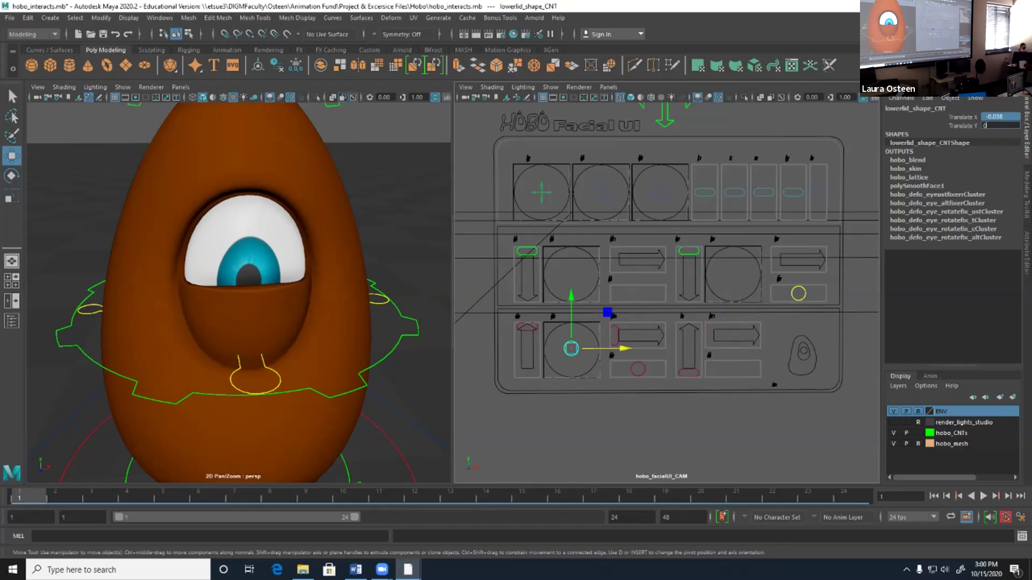
pyautogui.click(527, 326)
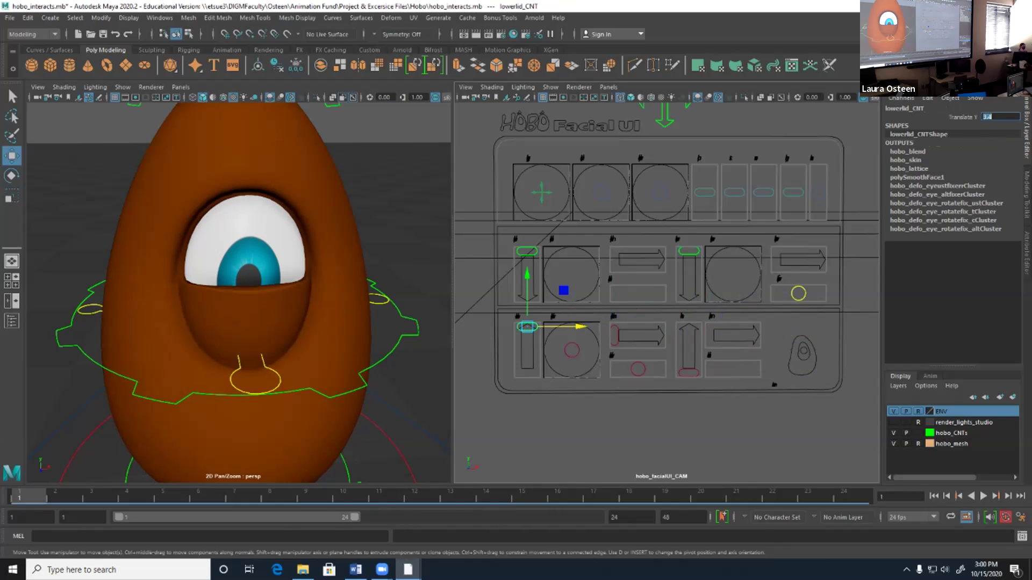
pyautogui.write('0')
pyautogui.press('Return')
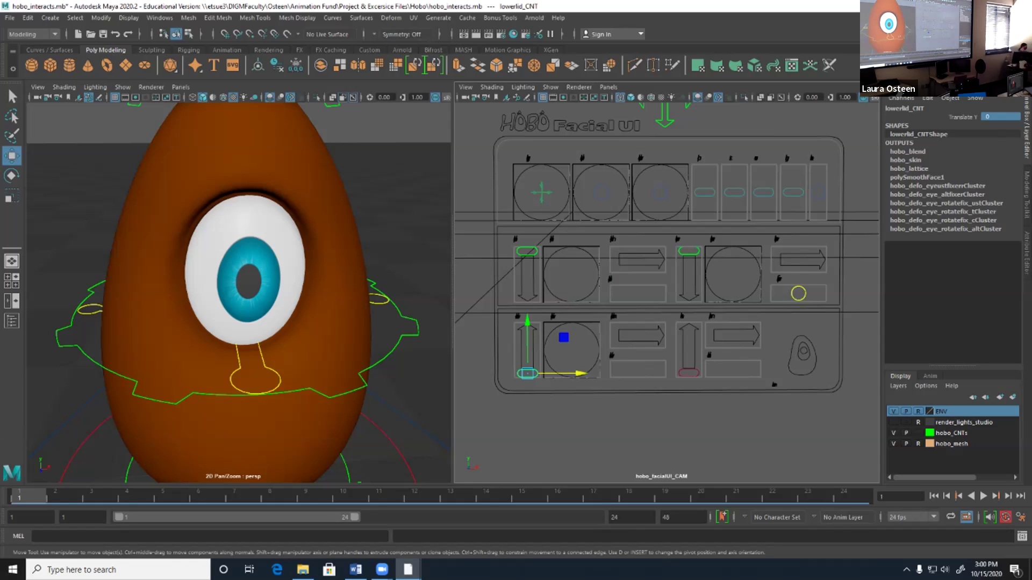
# Frame the whole character in the perspective view and select the green cube on the floor in front of it.
pyautogui.scroll(-5, 239, 293)
pyautogui.keyDown('alt'); pyautogui.moveTo(239, 293); pyautogui.dragTo(225, 288, button='middle'); pyautogui.keyUp('alt')
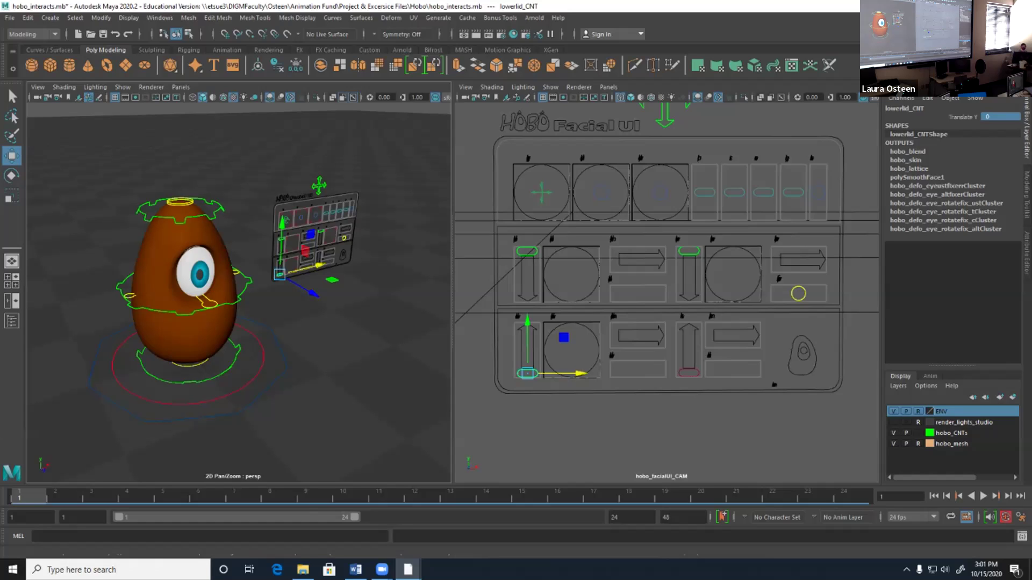
pyautogui.scroll(-4, 238, 290)
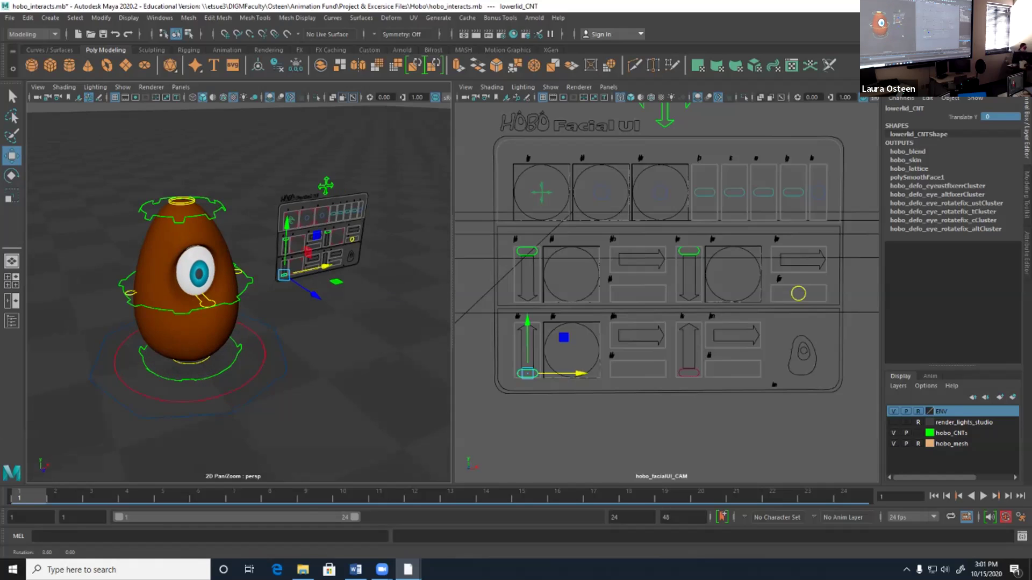
pyautogui.keyDown('alt'); pyautogui.moveTo(239, 344); pyautogui.dragTo(237, 280, button='middle'); pyautogui.keyUp('alt')
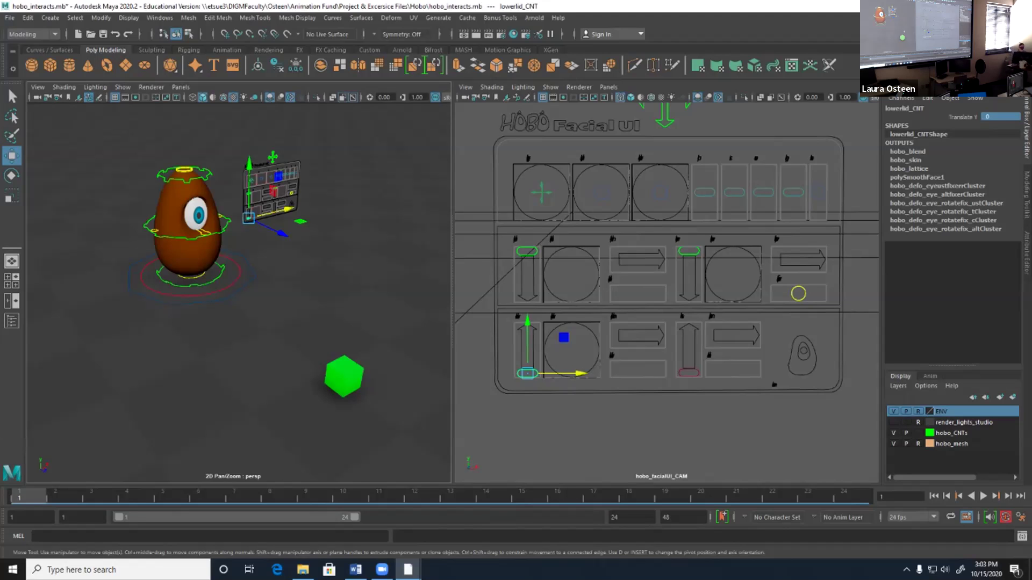
pyautogui.scroll(3, 247, 279)
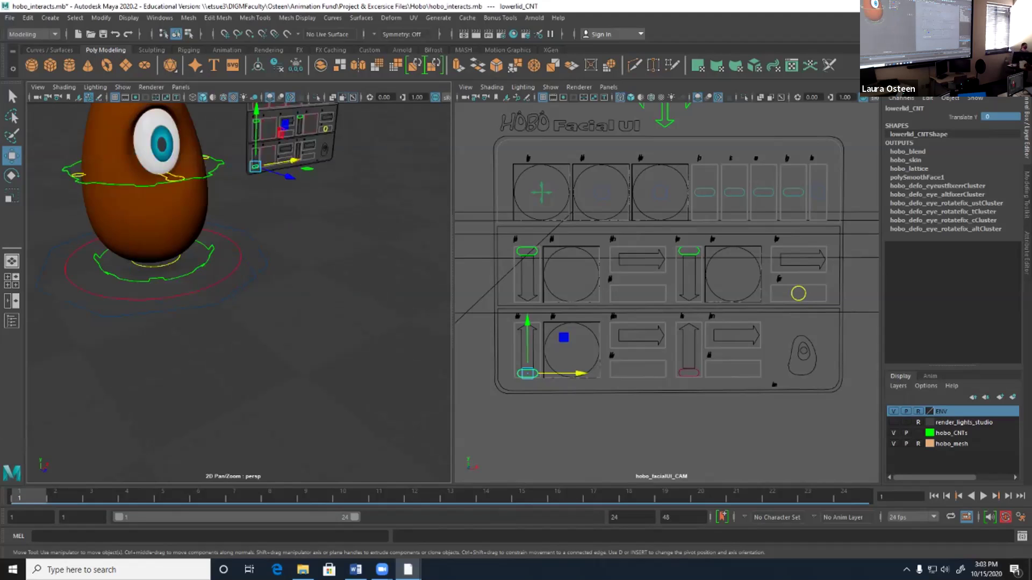
pyautogui.keyDown('alt'); pyautogui.moveTo(241, 269); pyautogui.dragTo(164, 248); pyautogui.keyUp('alt')
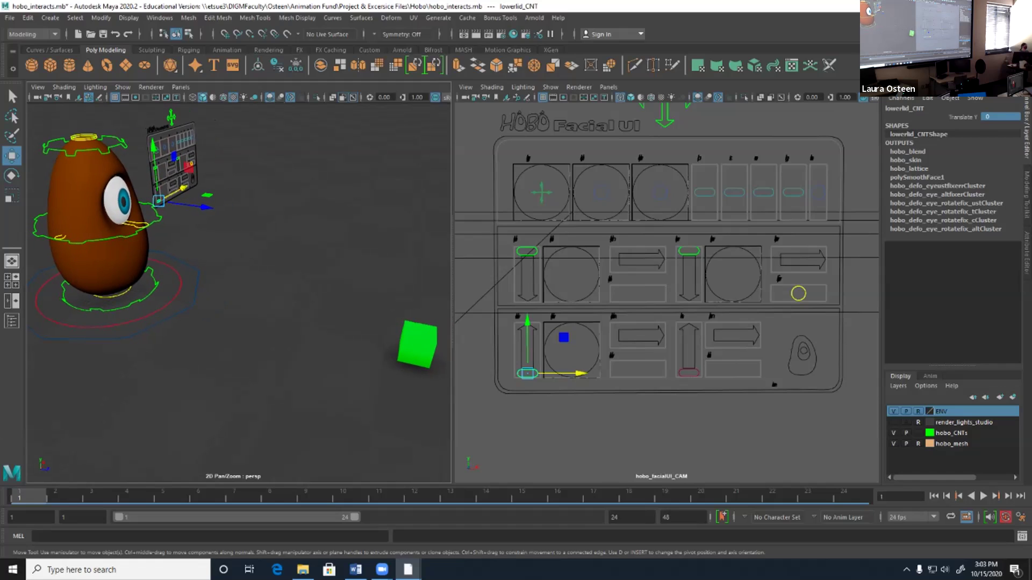
pyautogui.click(417, 343)
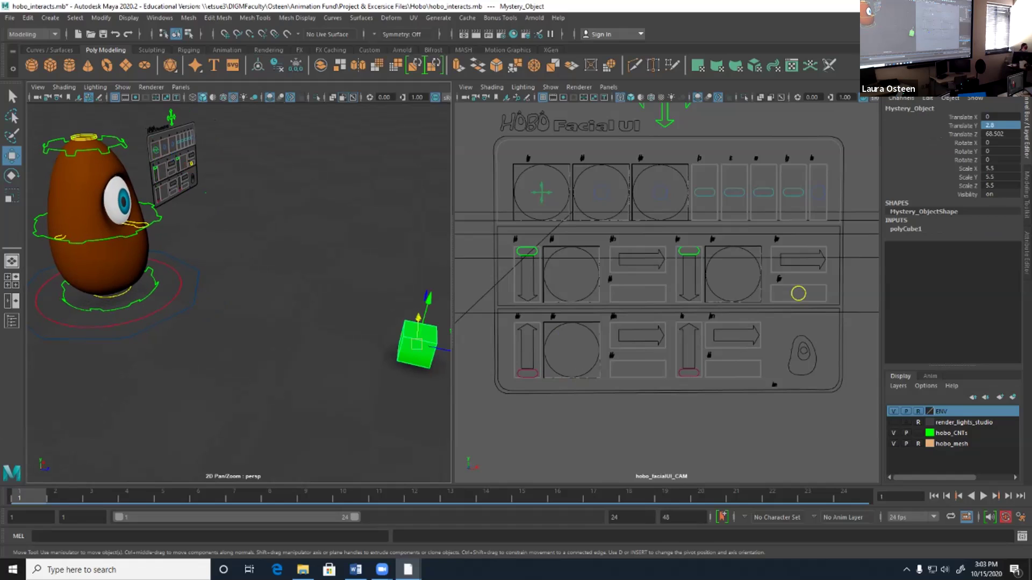
# Key the eye_withBody control at 0 on frame 1 and lower it to about -0.19 in Y on frame 10.
pyautogui.click(660, 196)
pyautogui.moveTo(660, 197); pyautogui.dragTo(660, 209)
pyautogui.hotkey('ctrl', 'z')
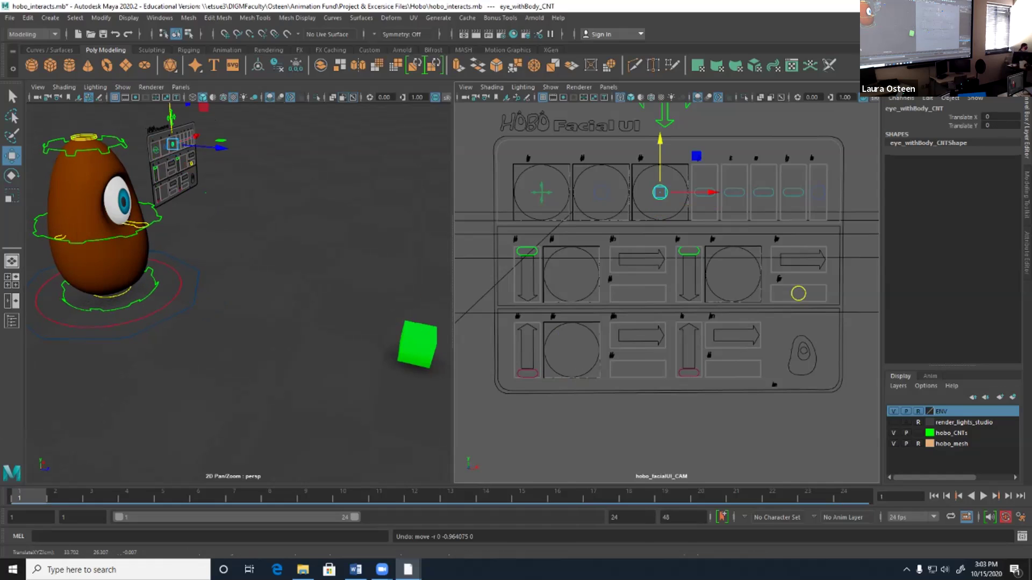
pyautogui.press('s')
pyautogui.moveTo(19, 497); pyautogui.dragTo(343, 497)
pyautogui.moveTo(660, 192); pyautogui.dragTo(659, 195)
pyautogui.hotkey('ctrl', 'x')
pyautogui.hotkey('ctrl', 'z')
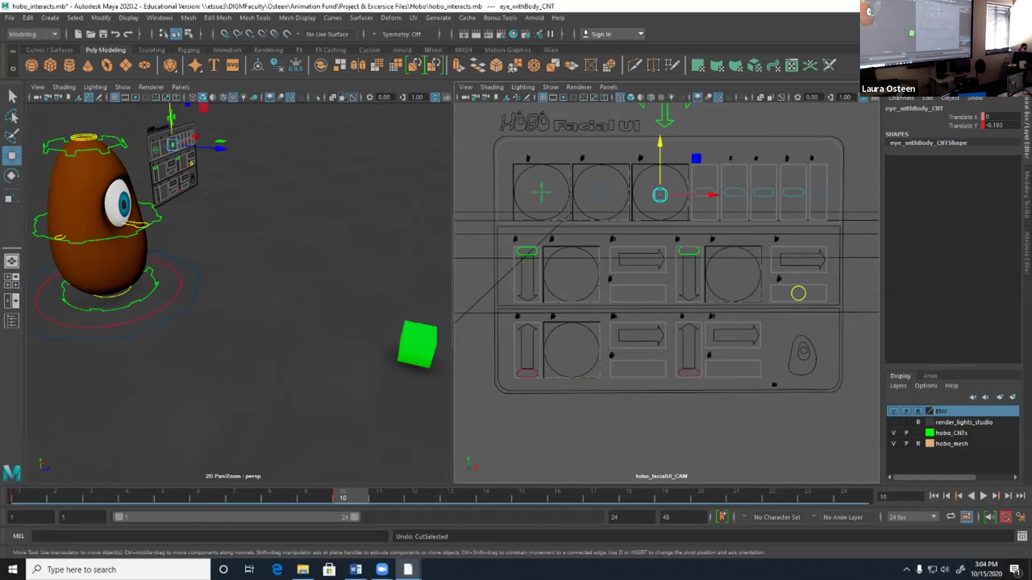
# Animate the eye_direction control from 0 on frame 1 to about -0.73 in Y on frame 10, and play it back.
pyautogui.click(600, 198)
pyautogui.moveTo(601, 199); pyautogui.dragTo(601, 202)
pyautogui.press('s')
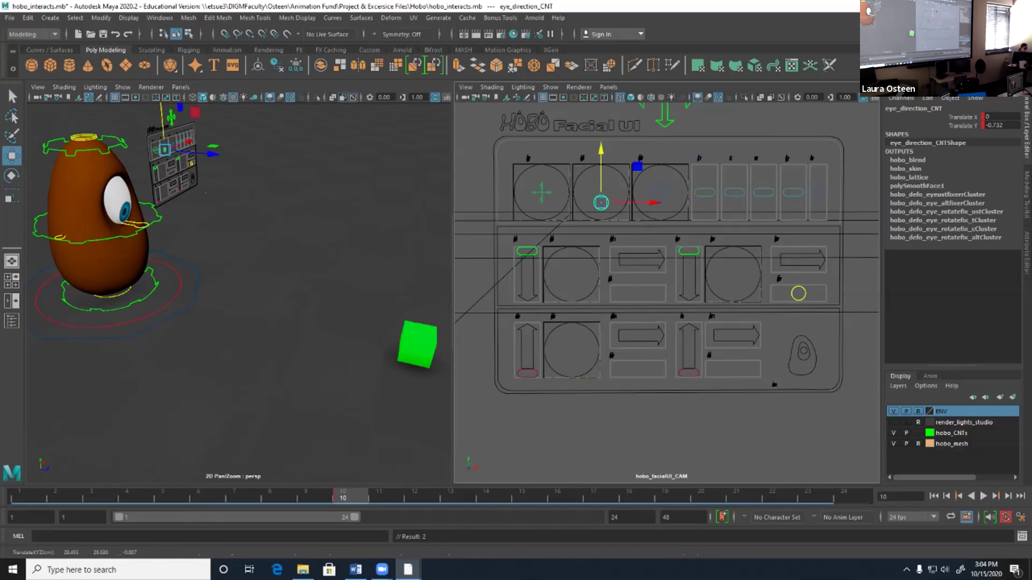
pyautogui.hotkey('alt', 'shift', 'v')
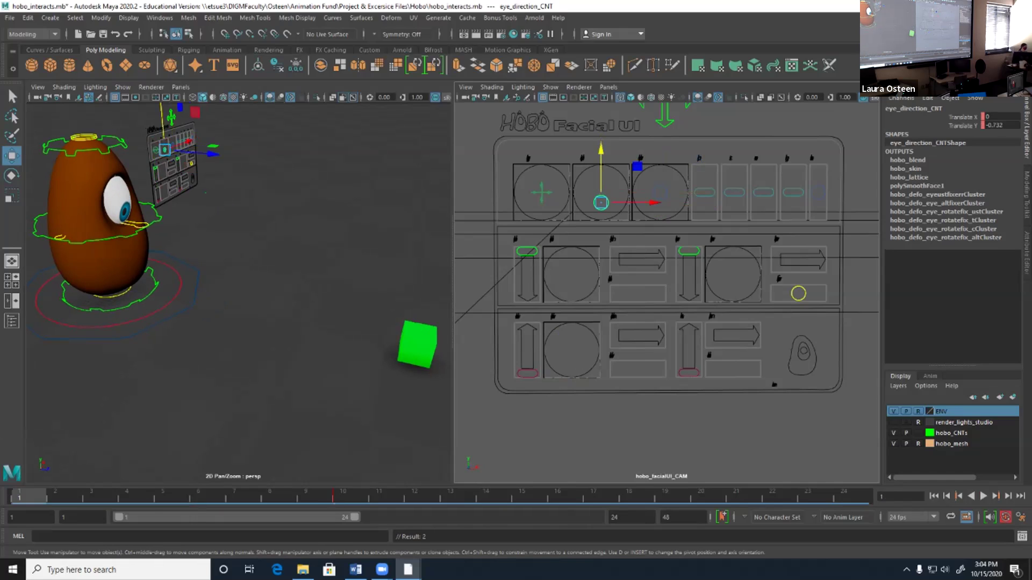
pyautogui.moveTo(962, 116); pyautogui.dragTo(961, 125)
pyautogui.write('0')
pyautogui.press('Return')
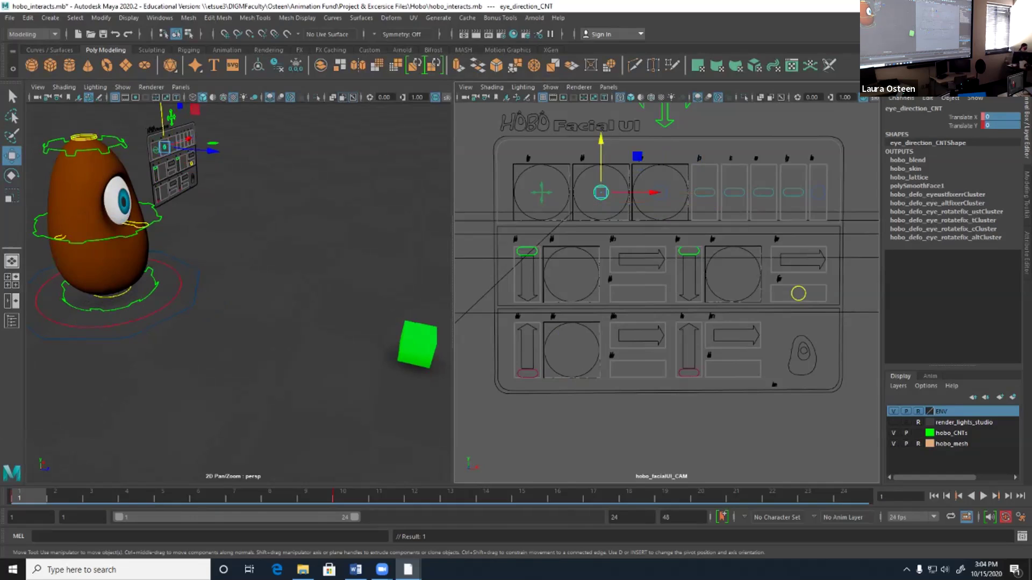
pyautogui.hotkey('alt', 'v')
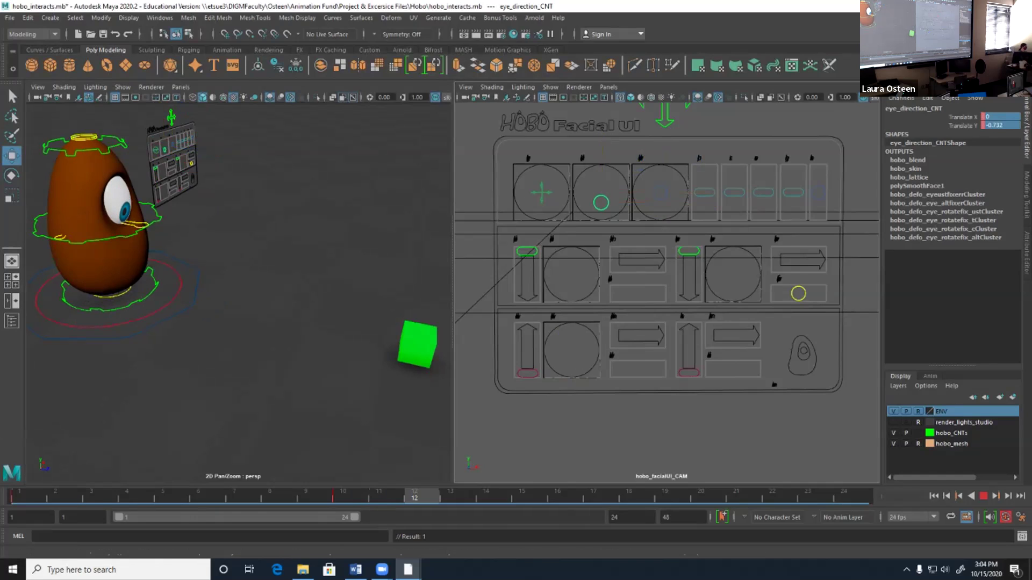
pyautogui.hotkey('alt', 'v')
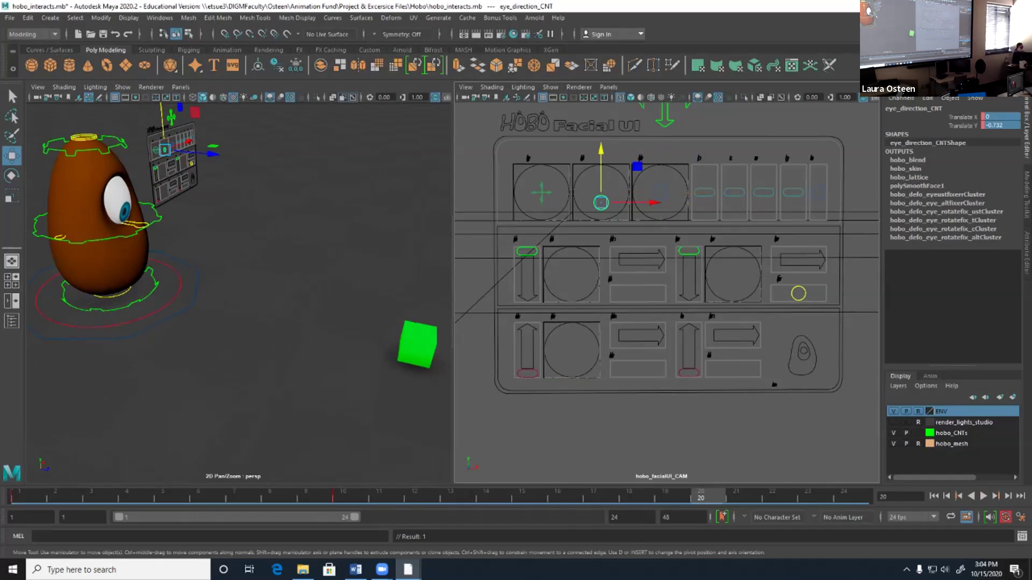
# On frame 20, move the hobo_middle control to about -12.7 in Z and set eye_direction to about -0.3 in Y.
pyautogui.click(155, 217)
pyautogui.moveTo(96, 220); pyautogui.dragTo(80, 199)
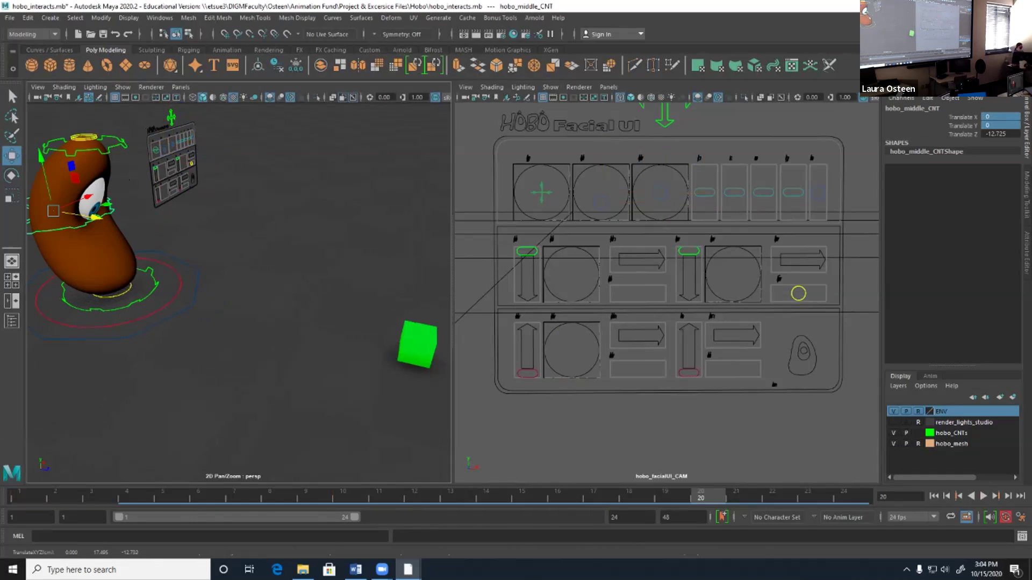
pyautogui.click(601, 194)
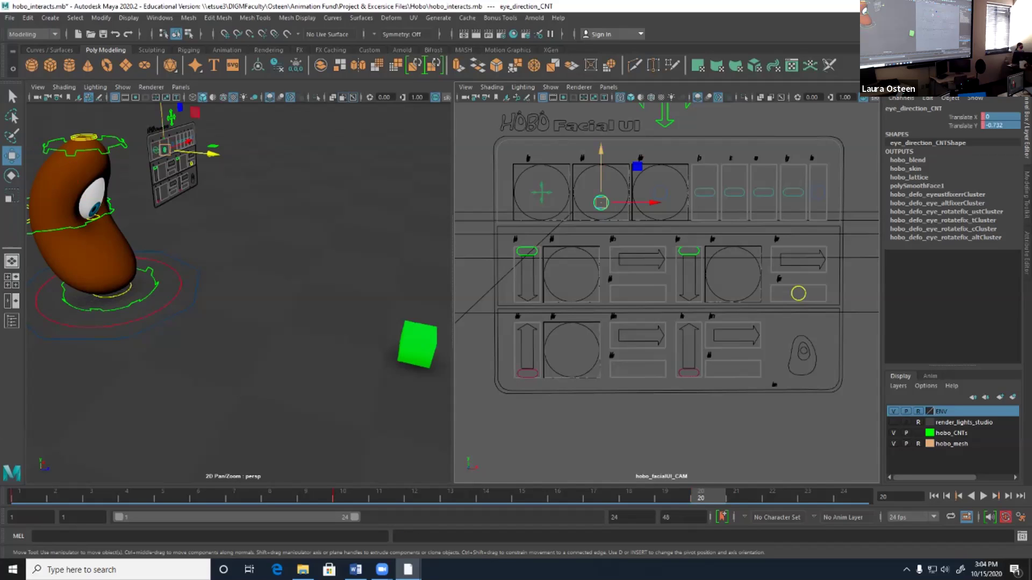
pyautogui.moveTo(601, 195); pyautogui.dragTo(601, 197)
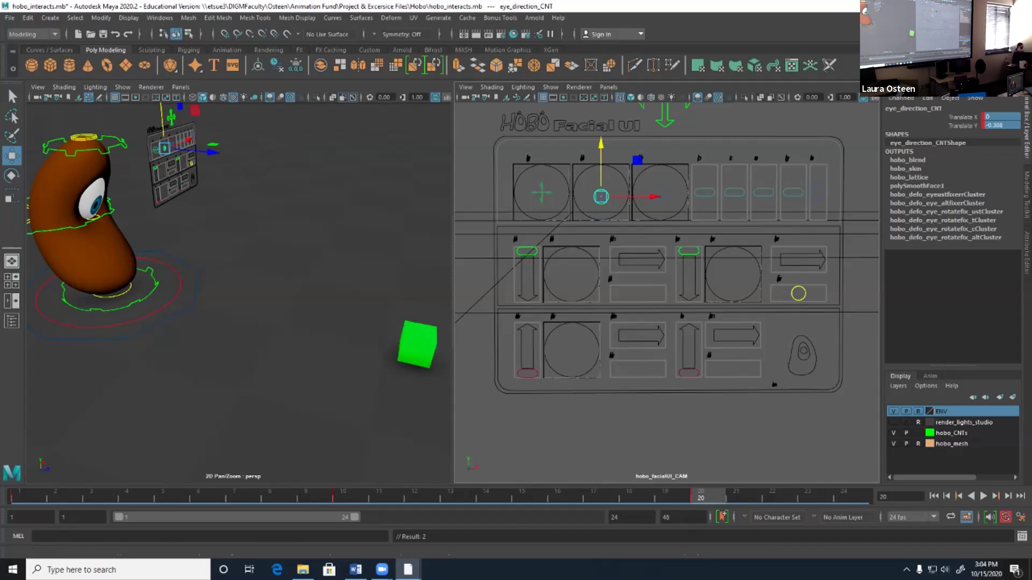
pyautogui.hotkey('alt', 'v')
pyautogui.hotkey('alt', 'shift', 'v')
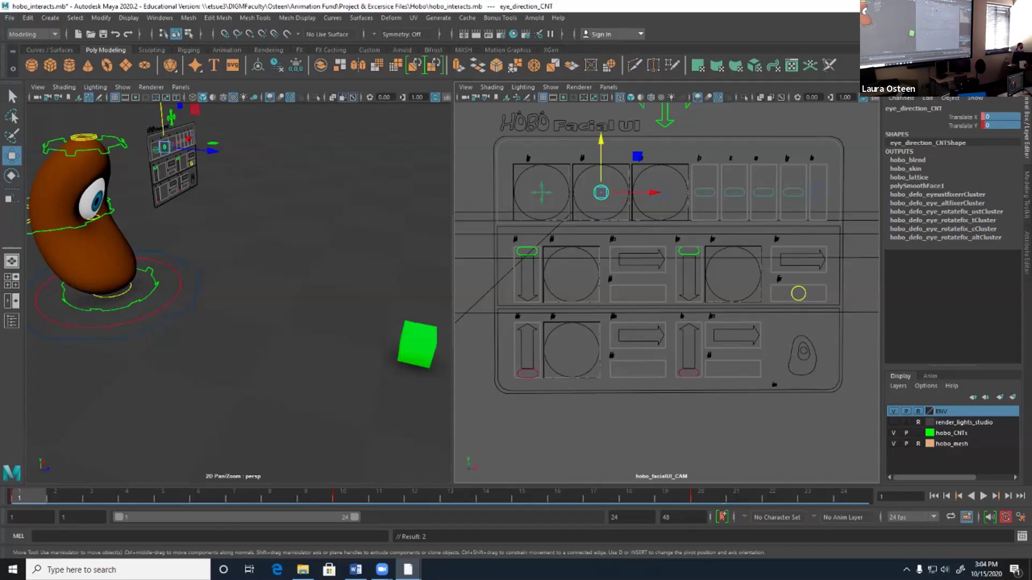
# Set the hobo_middle control's Translate Z to 0 on frame 1 and play the animation.
pyautogui.click(53, 211)
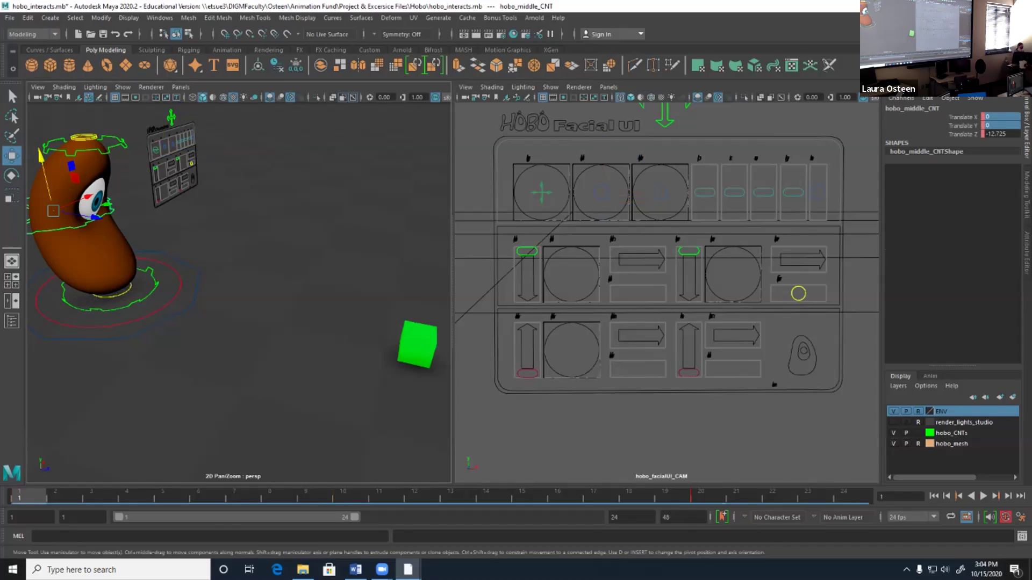
pyautogui.click(1000, 133)
pyautogui.write('0')
pyautogui.press('Return')
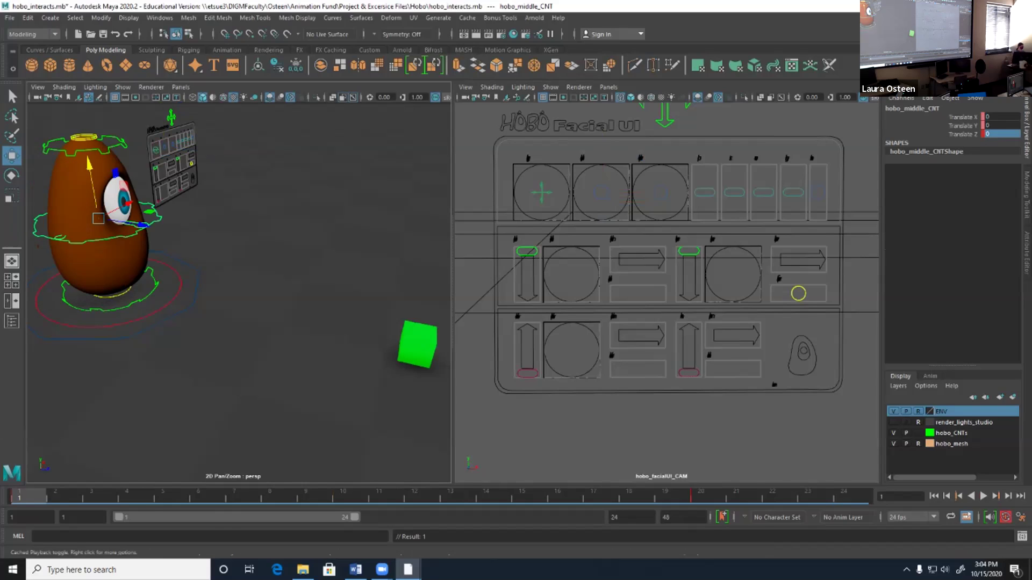
pyautogui.hotkey('alt', 'v')
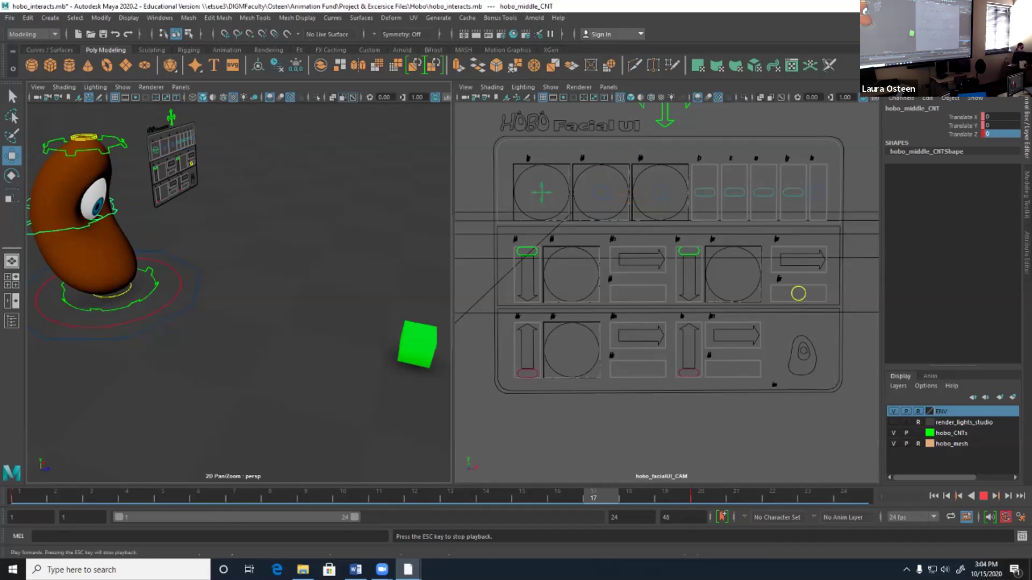
pyautogui.hotkey('alt', 'shift', 'v')
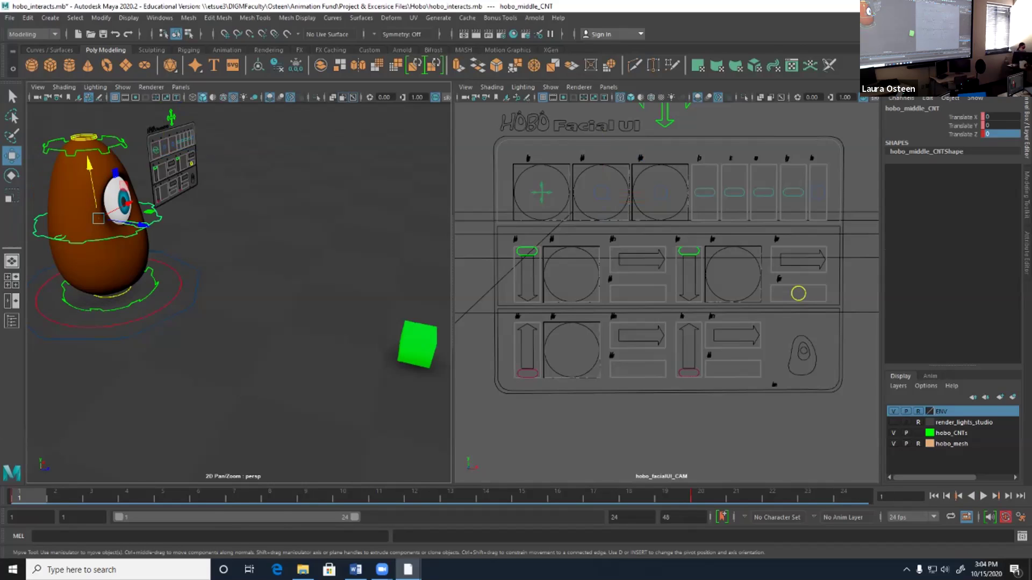
# Key the hobo_middle control at 0 on frame 13, replay the animation from the start and return to frame 1.
pyautogui.hotkey('alt', 'v')
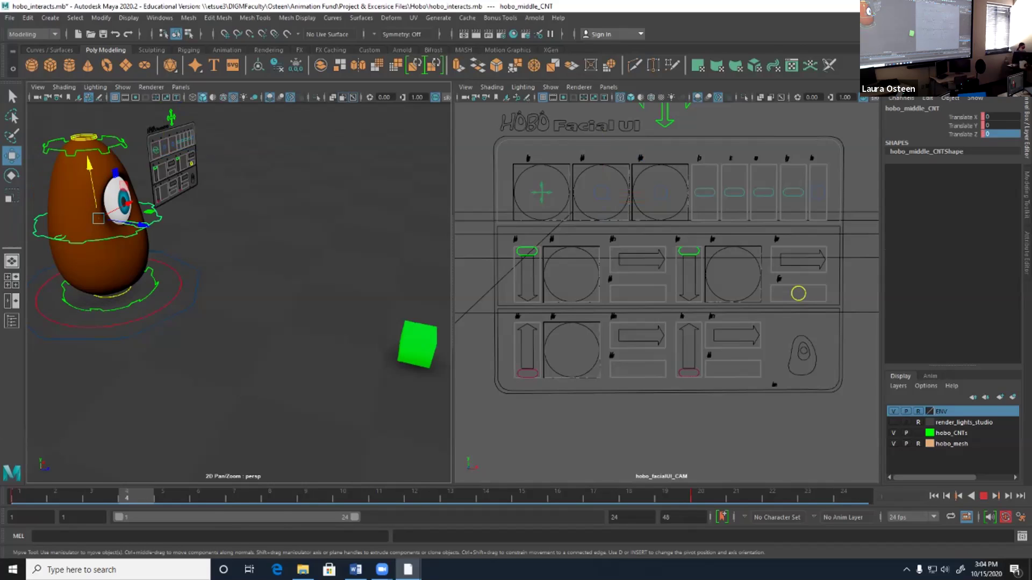
pyautogui.hotkey('alt', 'v')
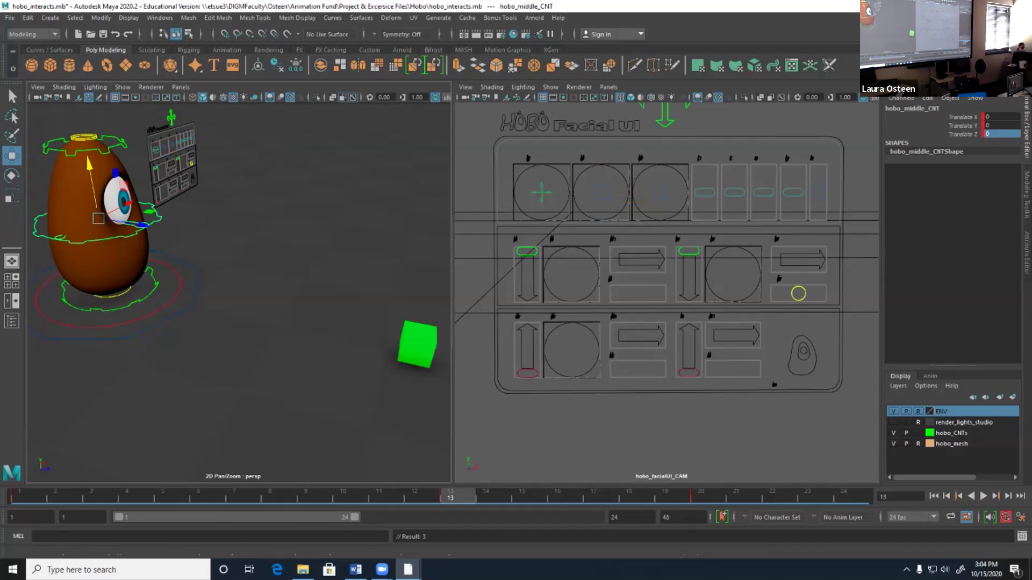
pyautogui.hotkey('alt', 'shift', 'v')
pyautogui.hotkey('alt', 'v')
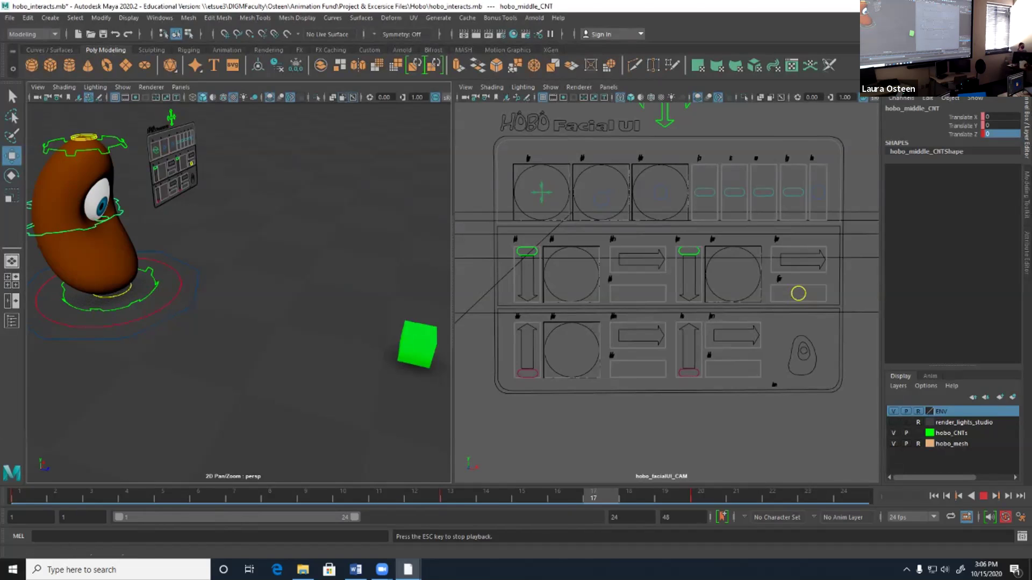
pyautogui.press('Escape')
pyautogui.click(933, 496)
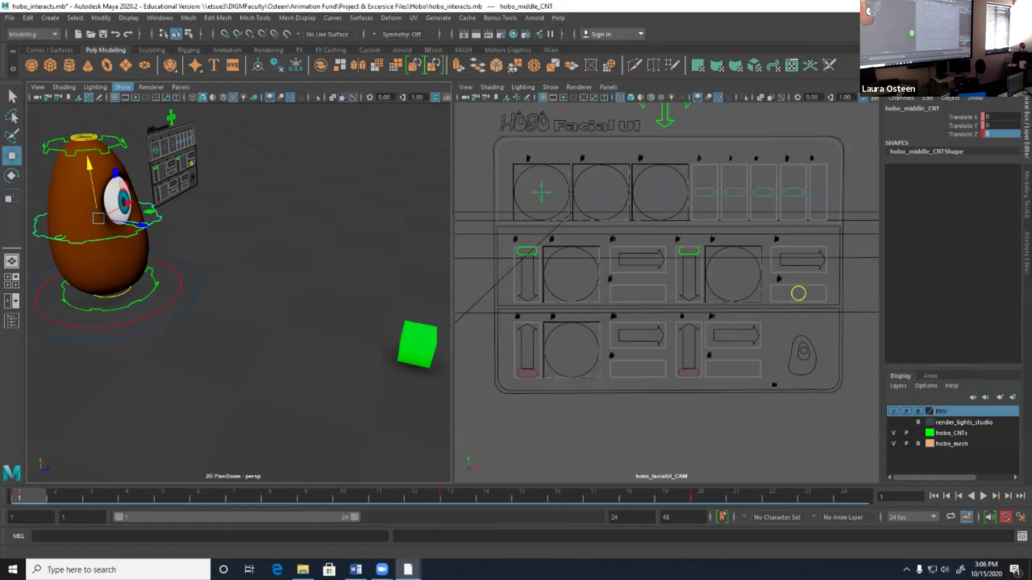
# Hide controllers, NURBS curves, NURBS surfaces, NURBS CVs and NURBS hulls in the perspective view.
pyautogui.click(122, 87)
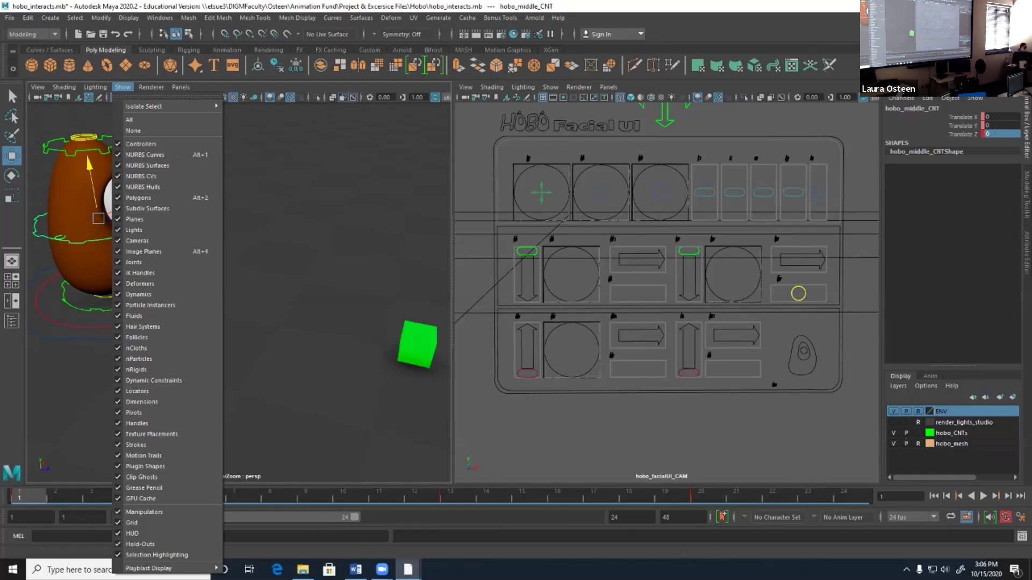
pyautogui.click(140, 143)
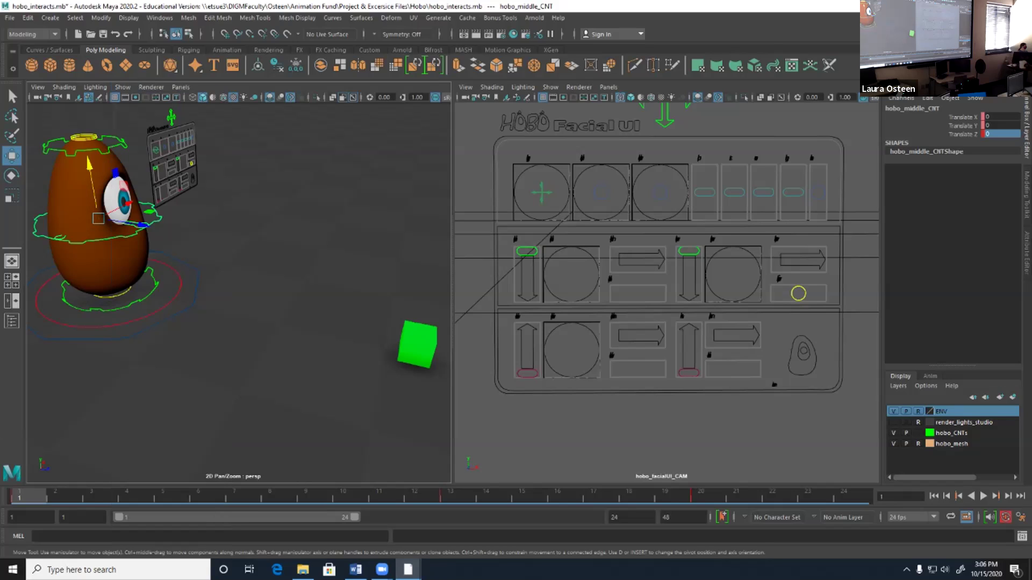
pyautogui.click(122, 87)
pyautogui.click(145, 154)
pyautogui.click(122, 87)
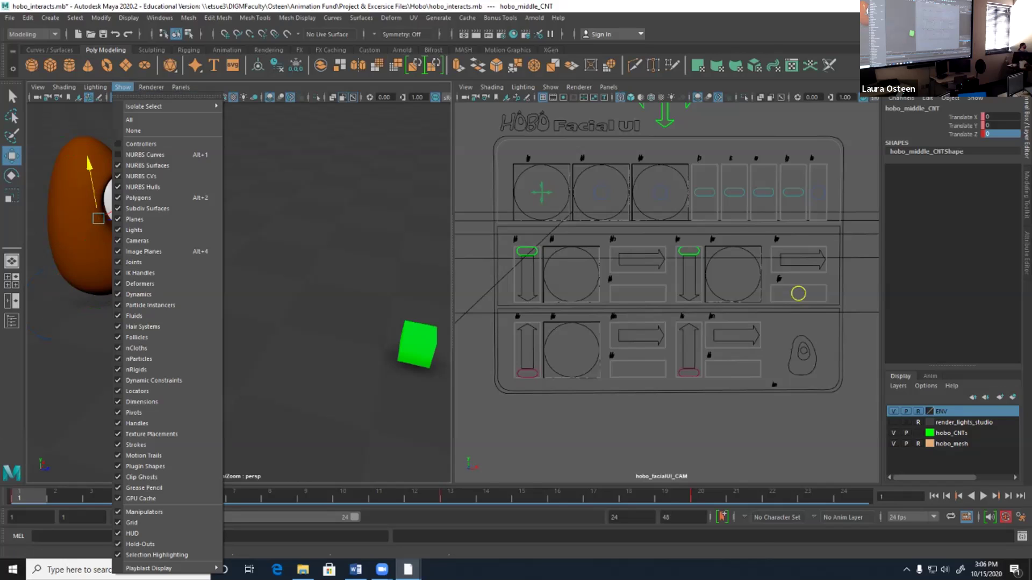
pyautogui.click(147, 165)
pyautogui.click(122, 87)
pyautogui.click(141, 176)
pyautogui.click(123, 87)
pyautogui.click(141, 187)
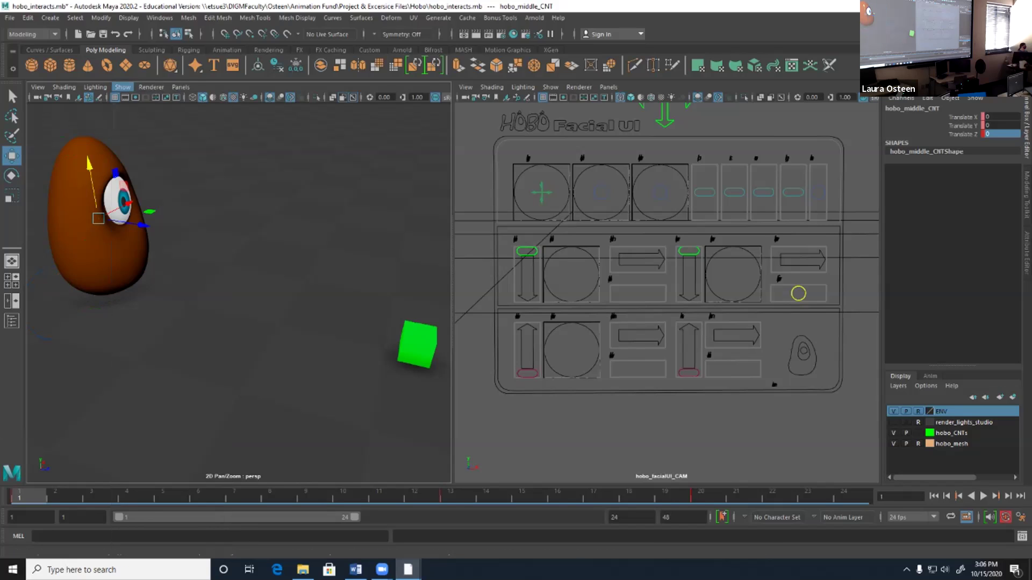
# Hide lights, cameras and the grid in the perspective view.
pyautogui.click(122, 87)
pyautogui.click(135, 230)
pyautogui.click(123, 86)
pyautogui.click(137, 241)
pyautogui.click(123, 87)
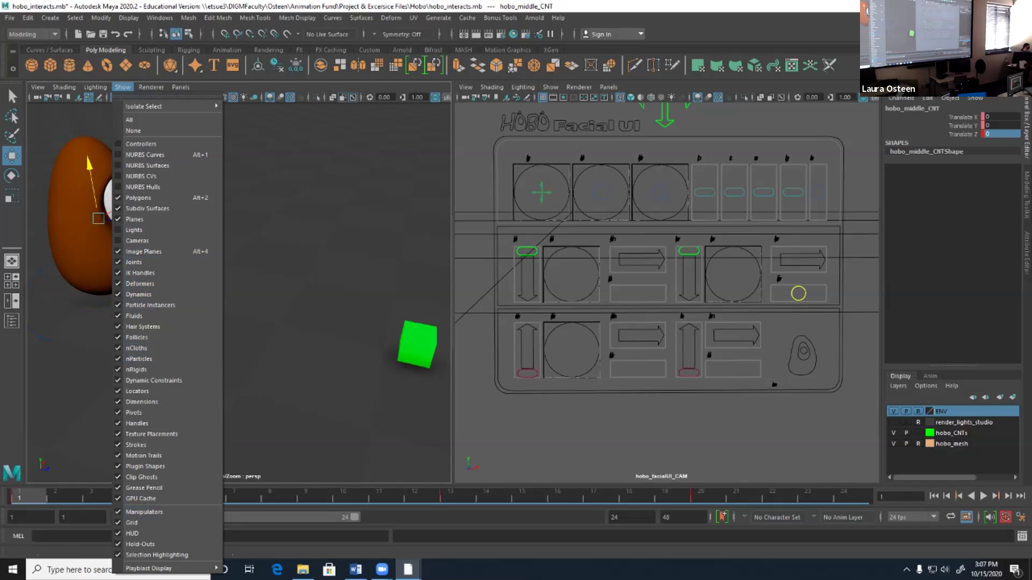
pyautogui.click(132, 522)
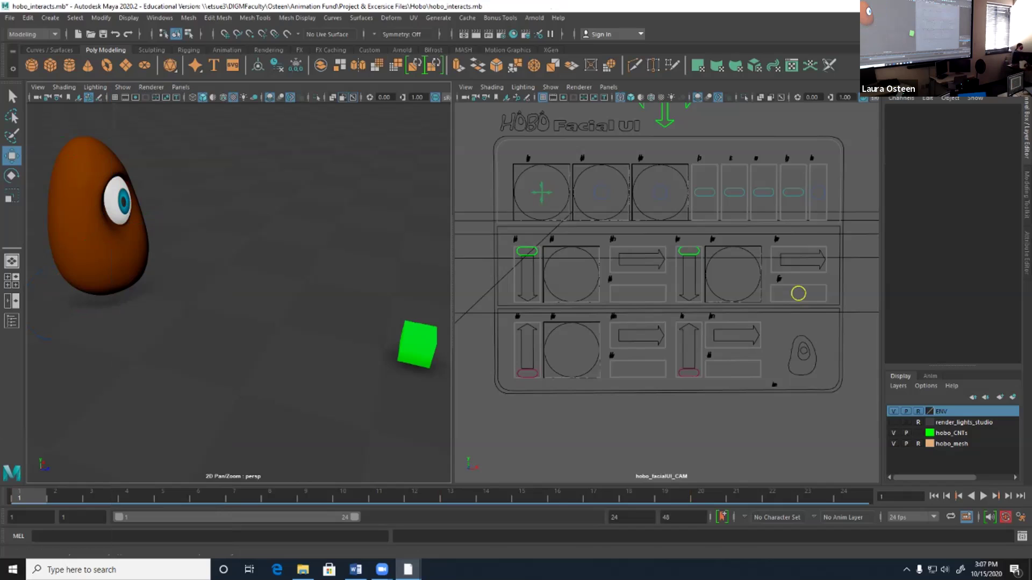
# Play the eye-leads-body animation in the perspective view, stop it and return to frame 1.
pyautogui.click(982, 496)
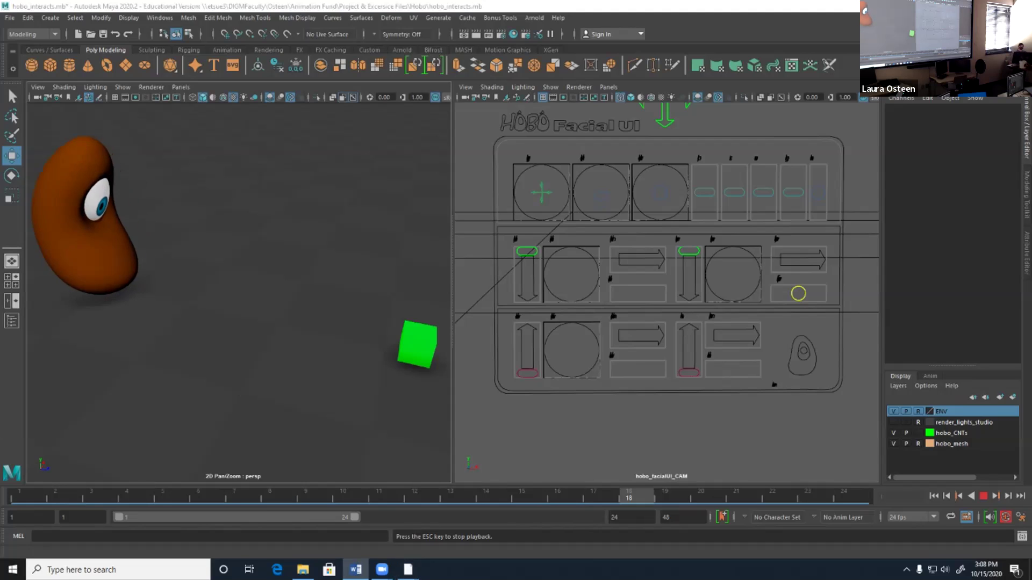
pyautogui.click(983, 496)
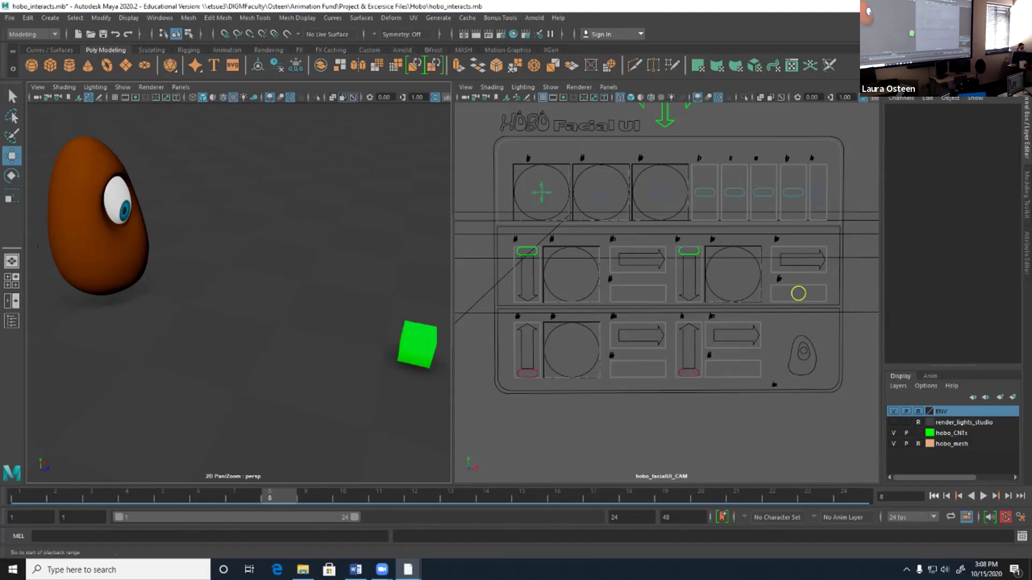
pyautogui.click(933, 496)
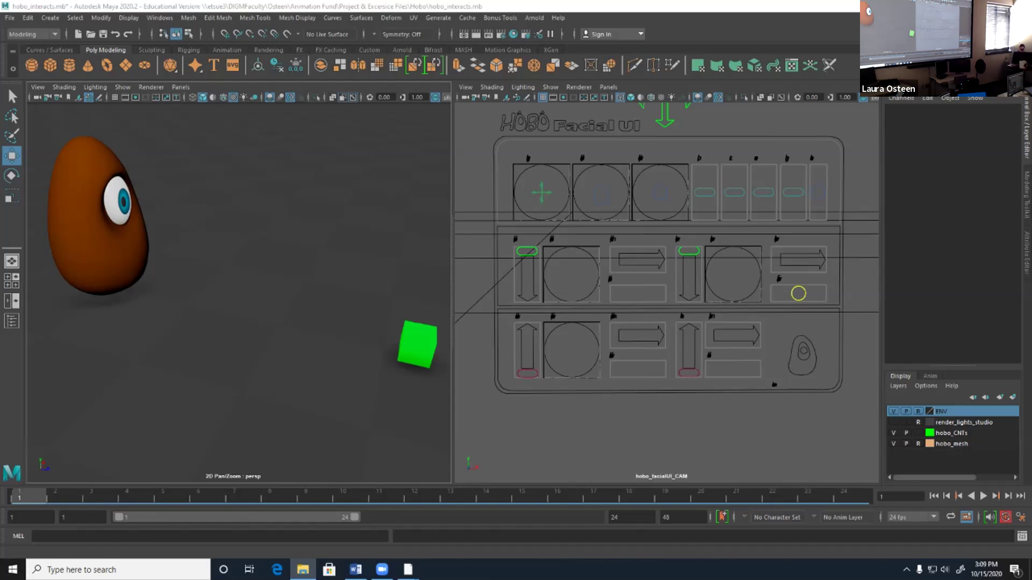
# Switch to the video player, watch the series of example Hobo animations with sound on, and close the player.
pyautogui.hotkey('alt', 'Tab')
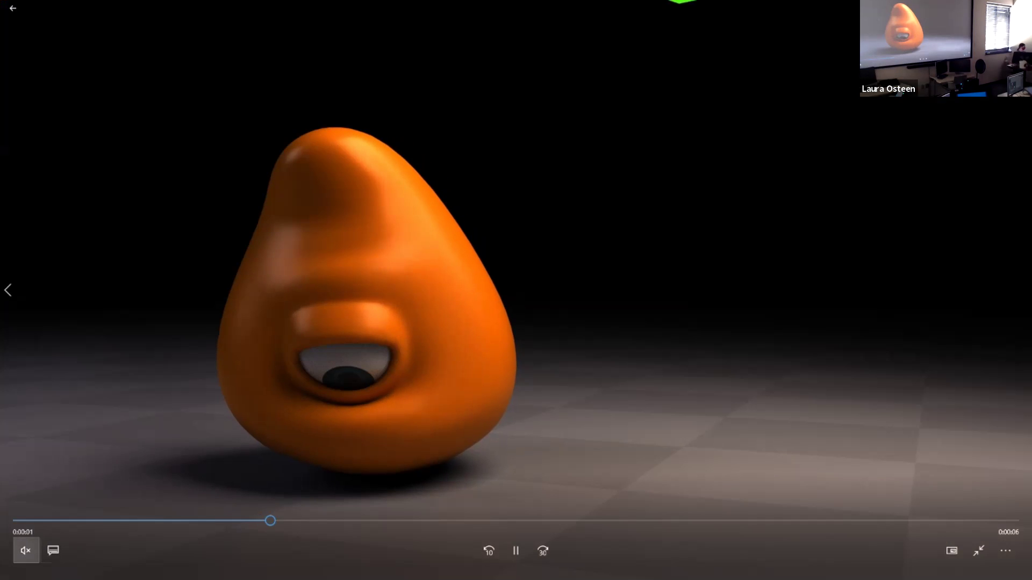
pyautogui.click(25, 550)
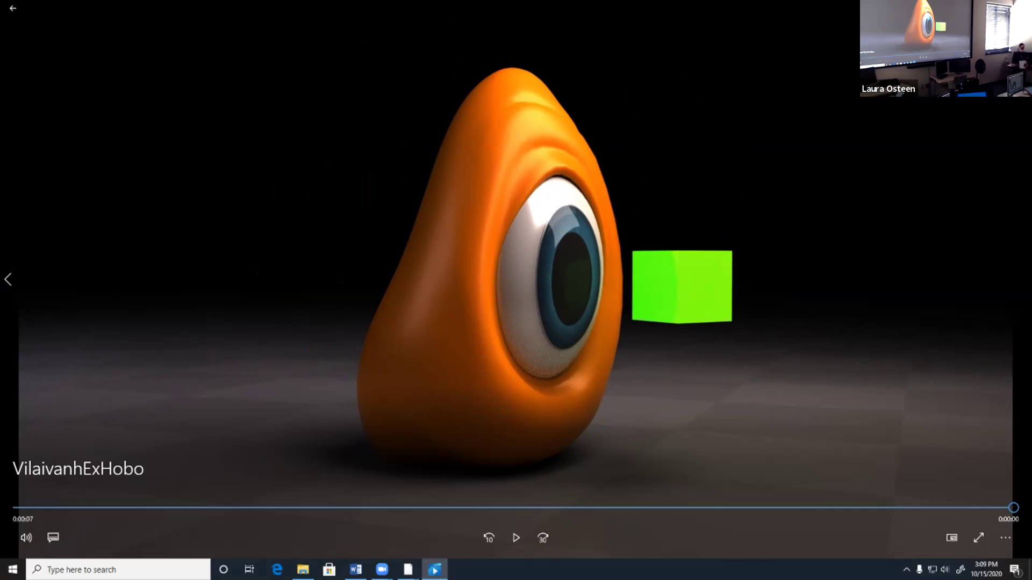
pyautogui.press('Left')
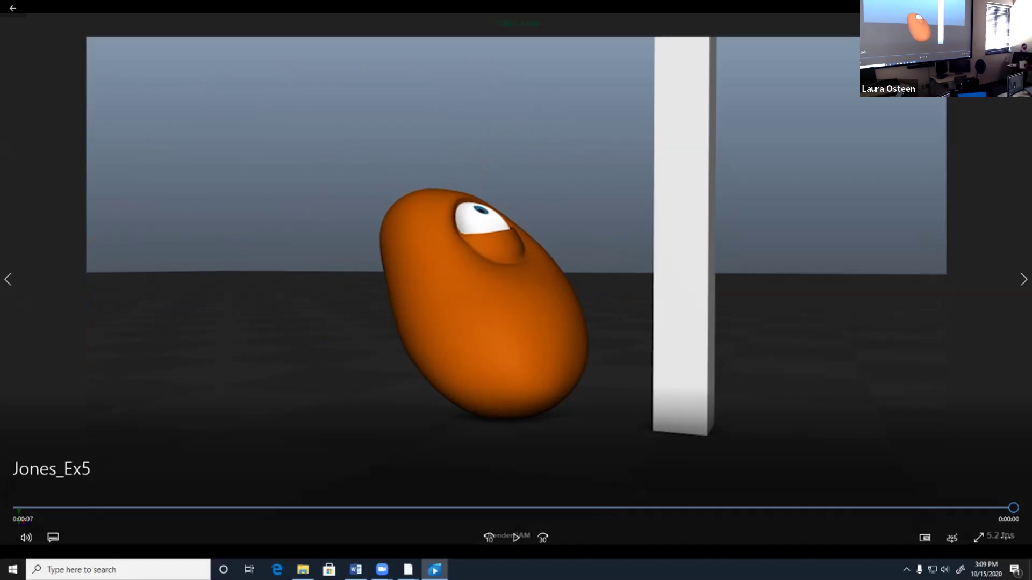
pyautogui.click(8, 279)
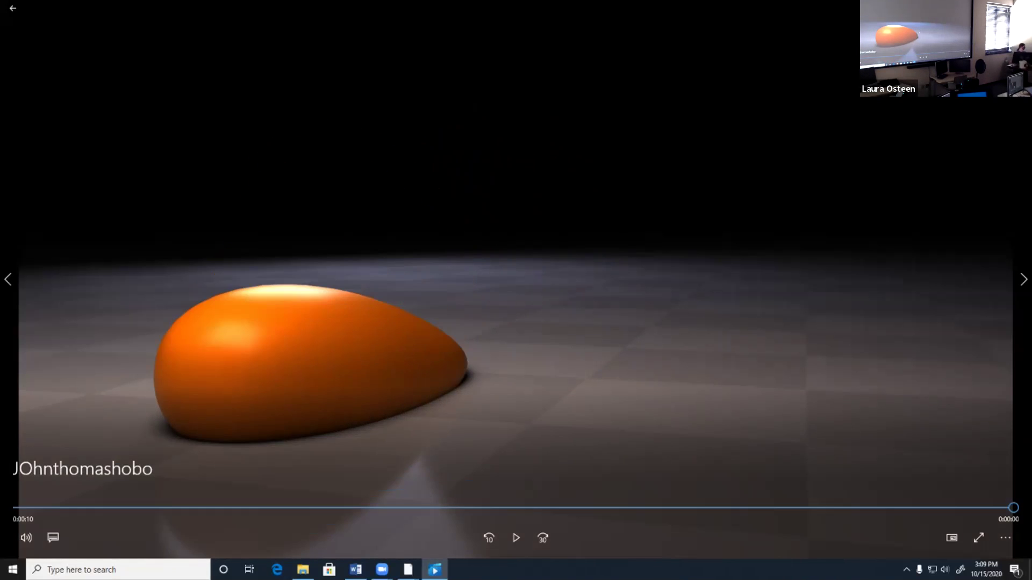
pyautogui.press('Right')
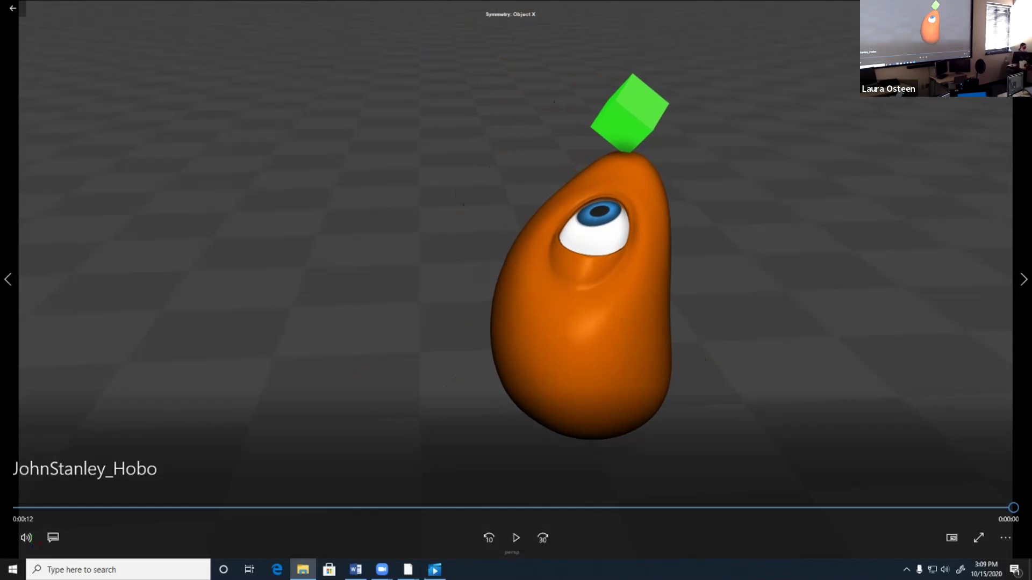
pyautogui.press('Right')
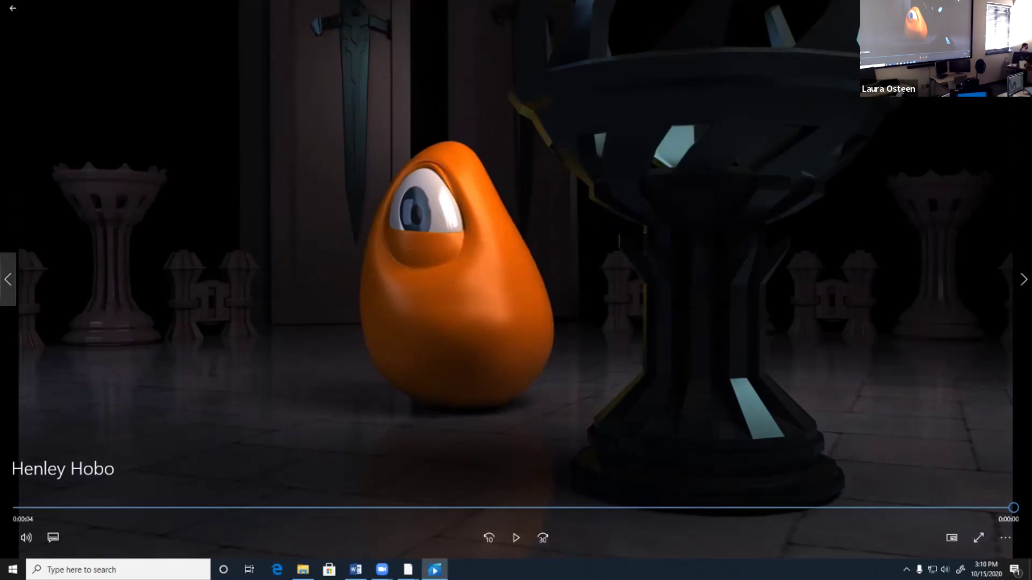
pyautogui.press('Right')
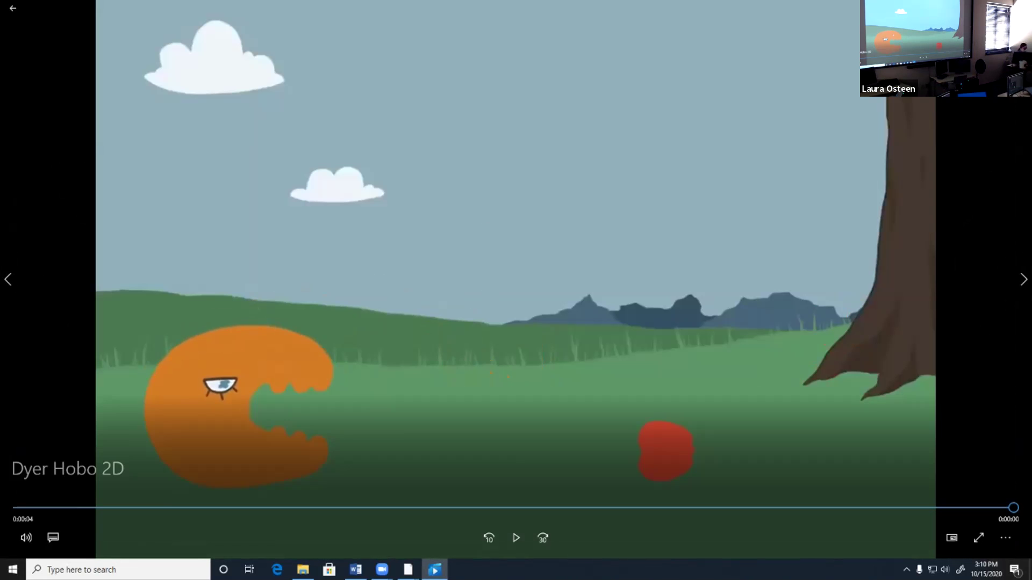
pyautogui.click(9, 279)
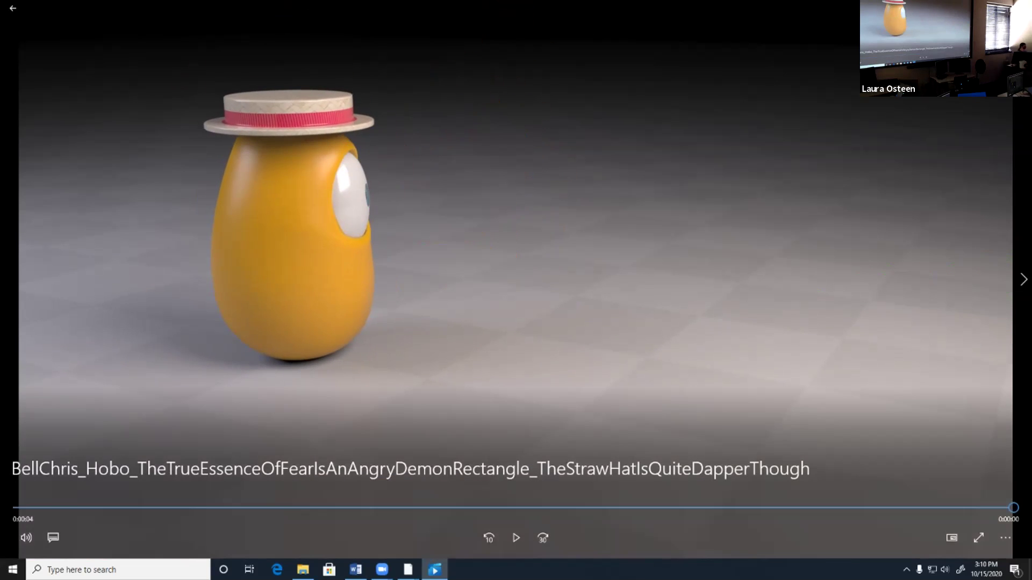
pyautogui.hotkey('alt', 'F4')
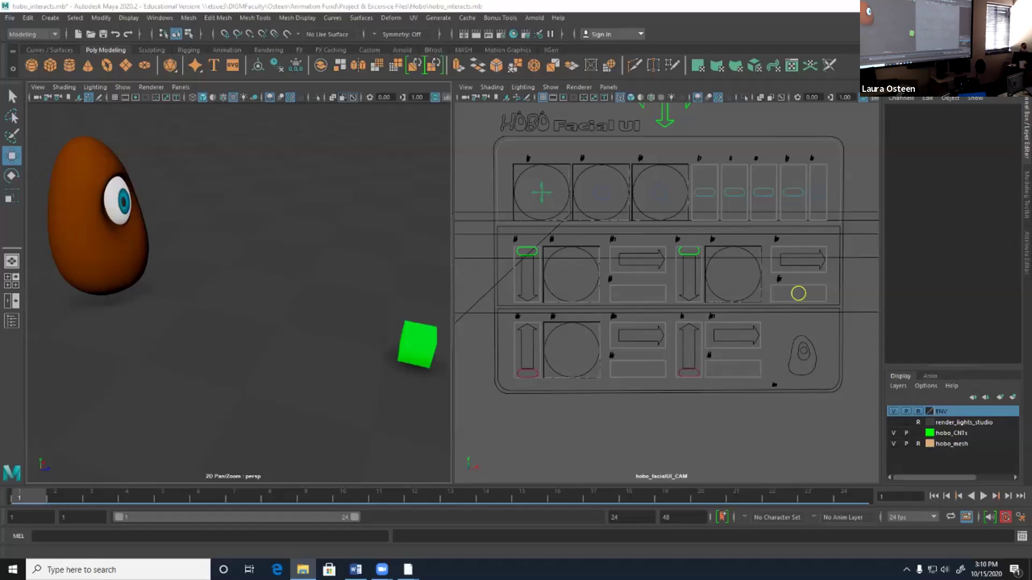